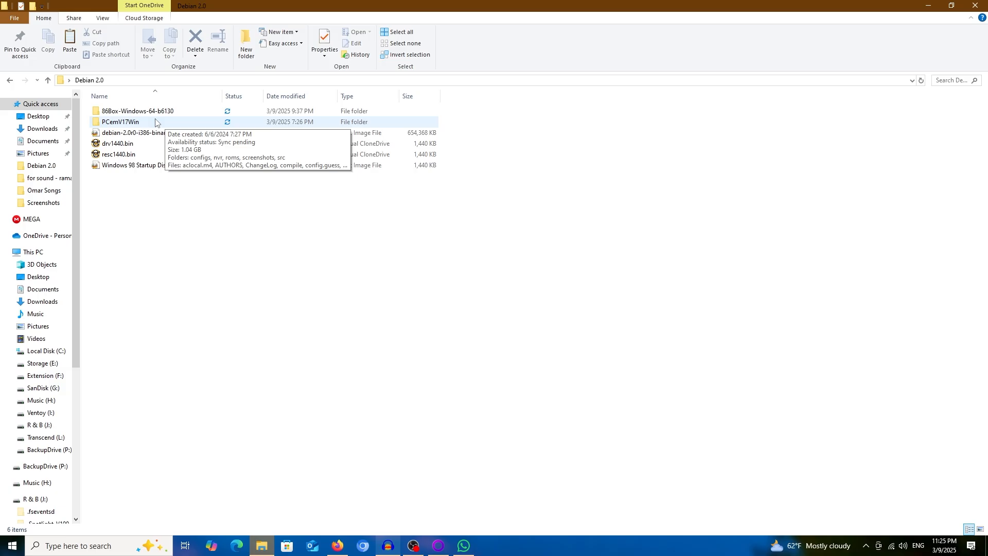
Open the PCemV17Win folder and launch PCem.exe to reach the Configuration Manager.
double_click(155, 122)
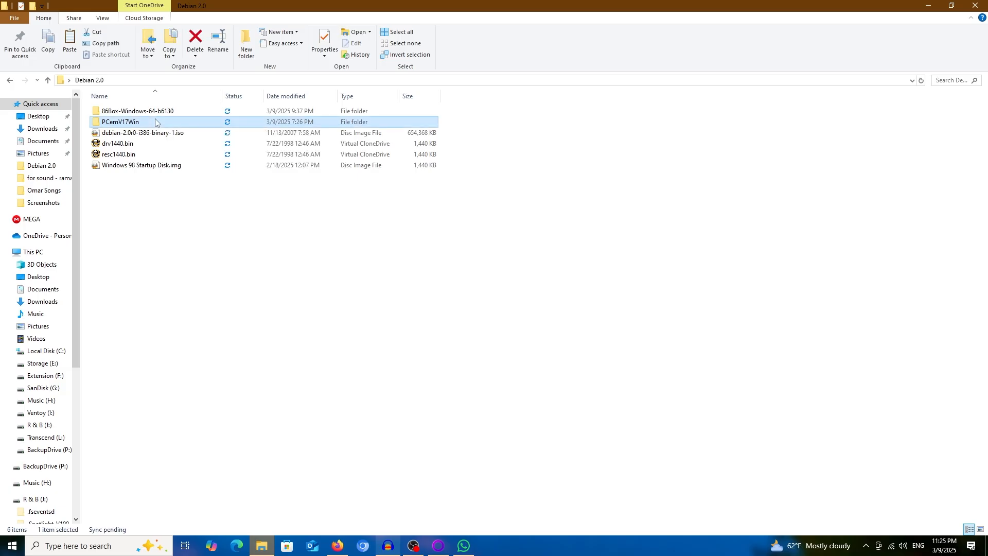
double_click(138, 392)
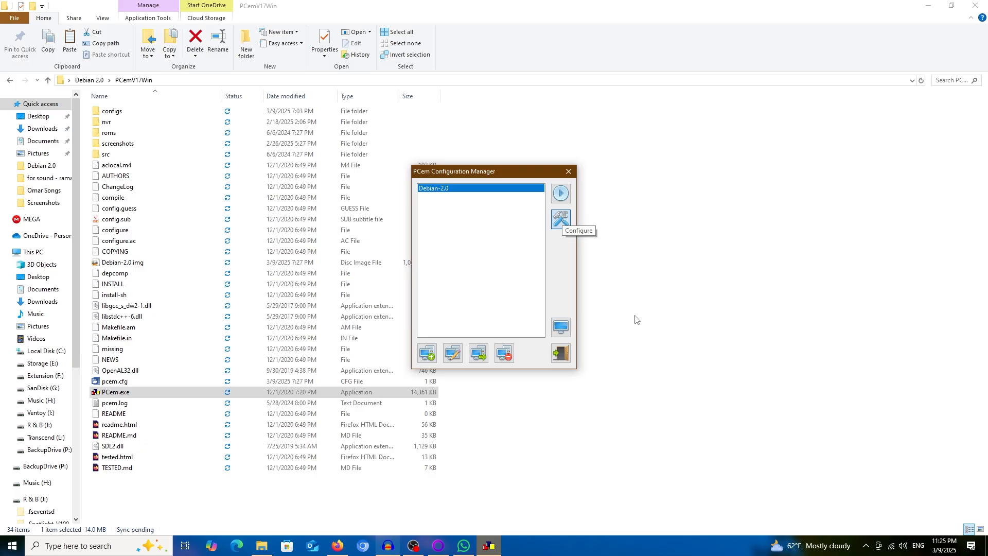
Review Debian-2.0's Machine, Display, Sound, Drives, Mouse, Joystick and Network settings, then save with OK.
left_click(561, 221)
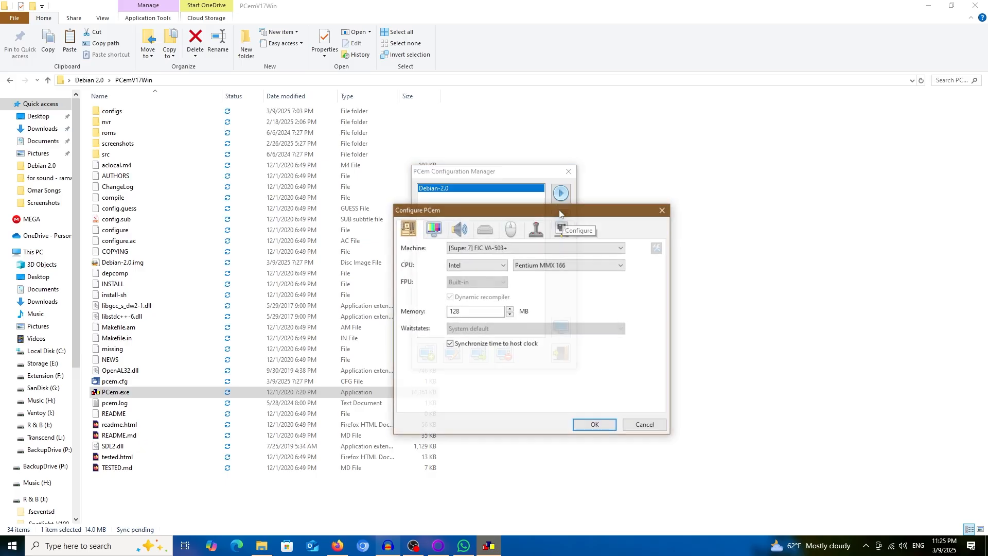
left_click(439, 230)
left_click(414, 230)
left_click(435, 229)
left_click(461, 230)
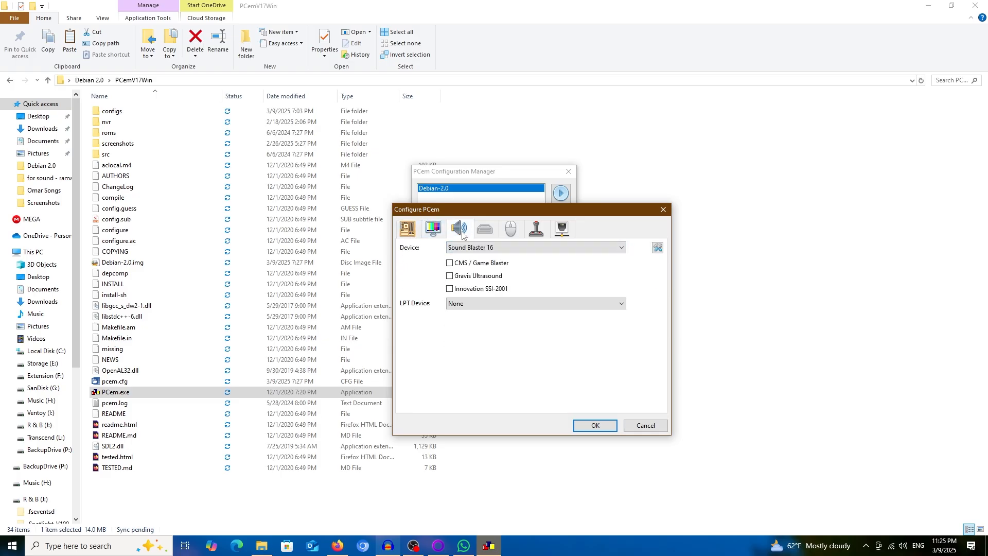
left_click(487, 230)
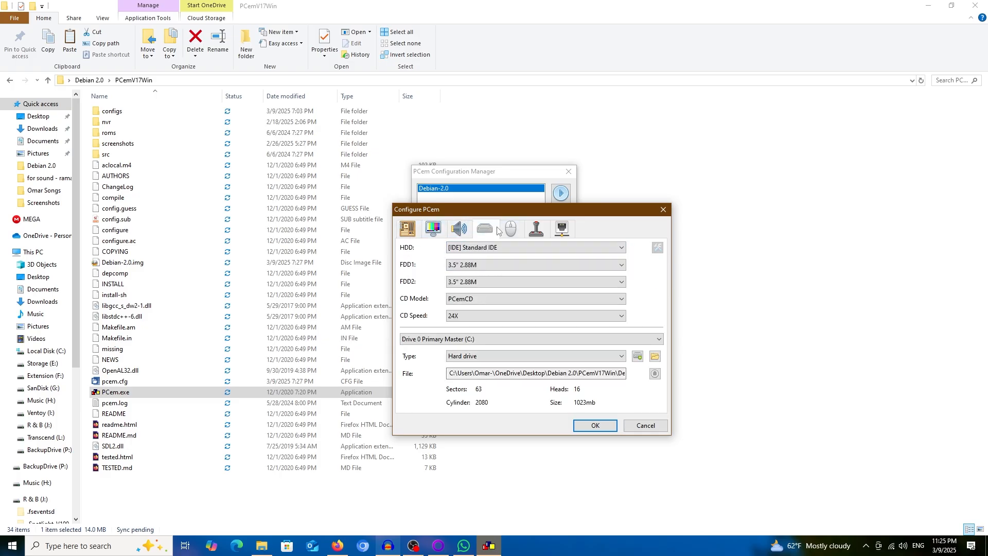
left_click(513, 230)
left_click(536, 230)
left_click(562, 229)
left_click(411, 235)
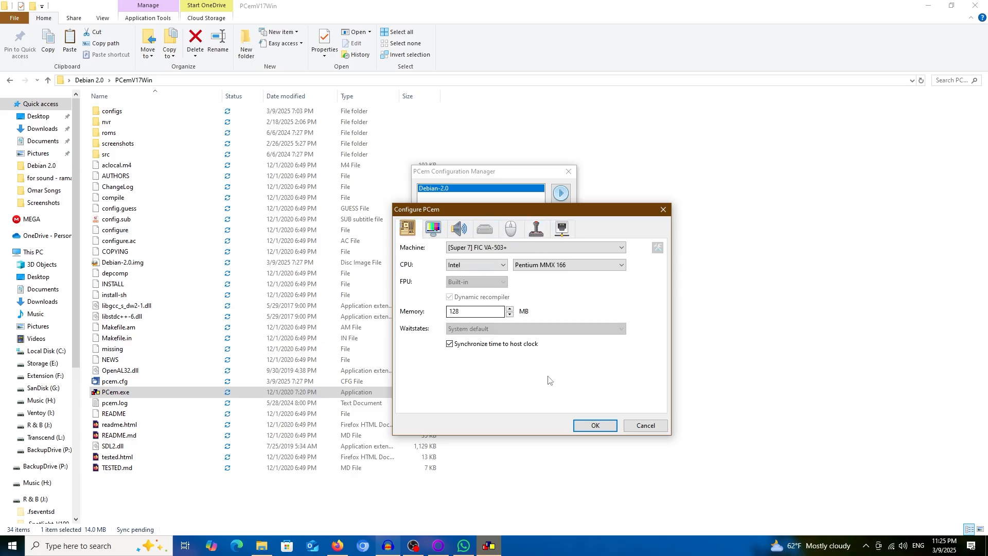
left_click(596, 427)
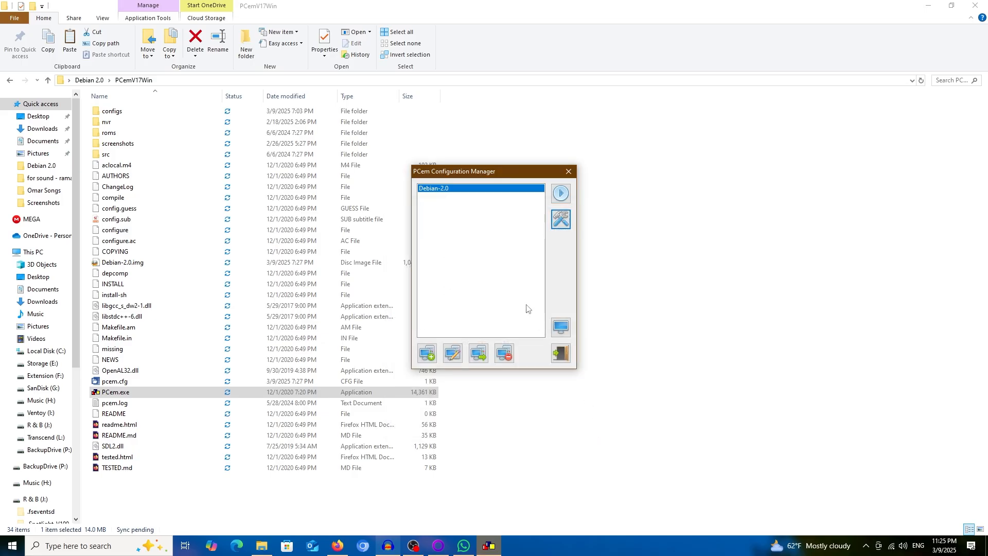
Start Debian-2.0 with the Debian ISO as CD and Windows 98 Startup Disk.img as floppy, then reboot.
left_click(561, 193)
left_click(385, 150)
left_click(403, 162)
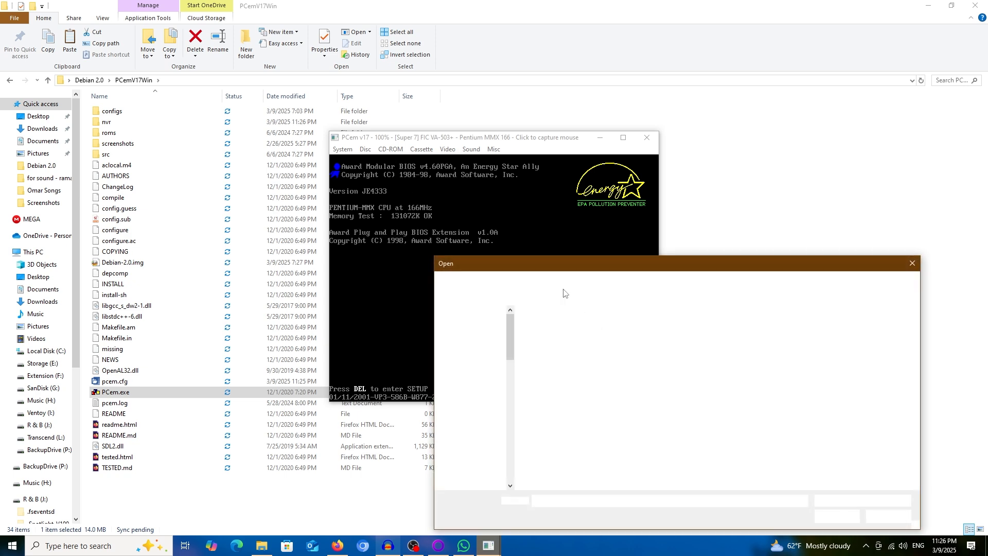
left_click_drag(514, 258, 468, 240)
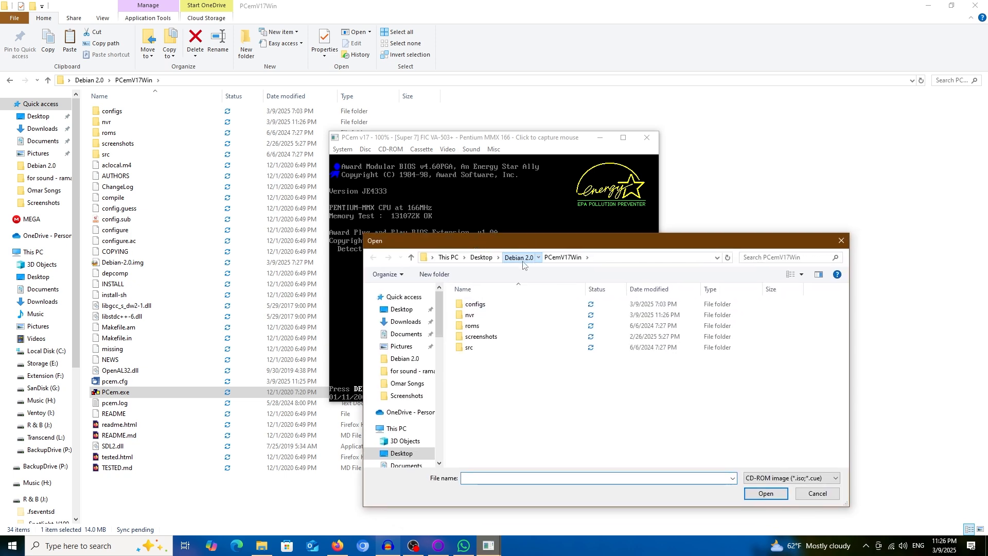
left_click(519, 258)
double_click(502, 326)
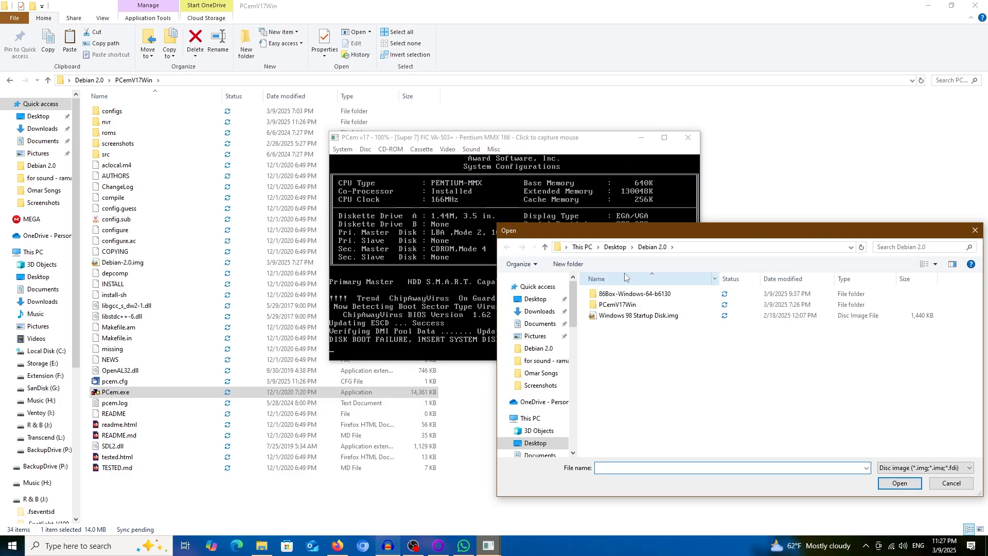
double_click(640, 317)
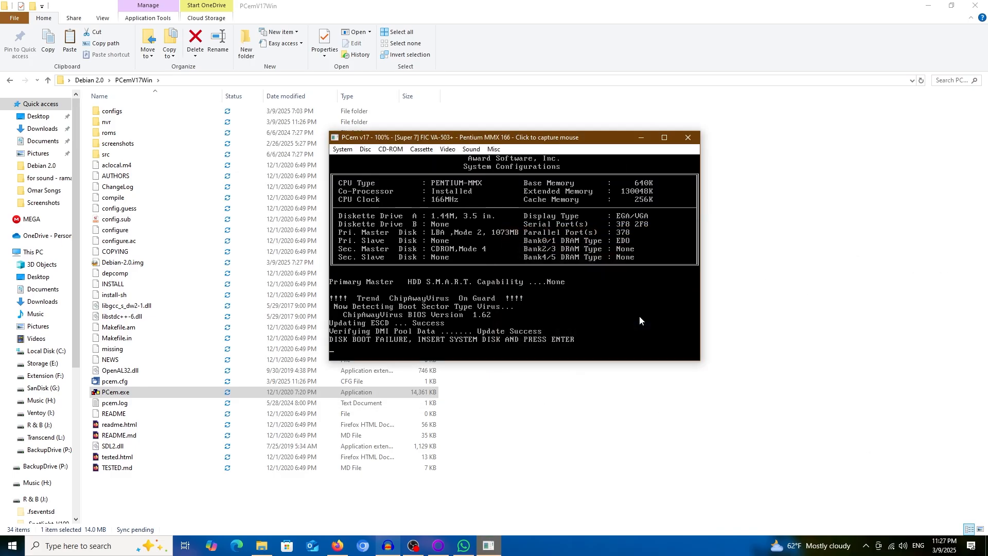
key("Return")
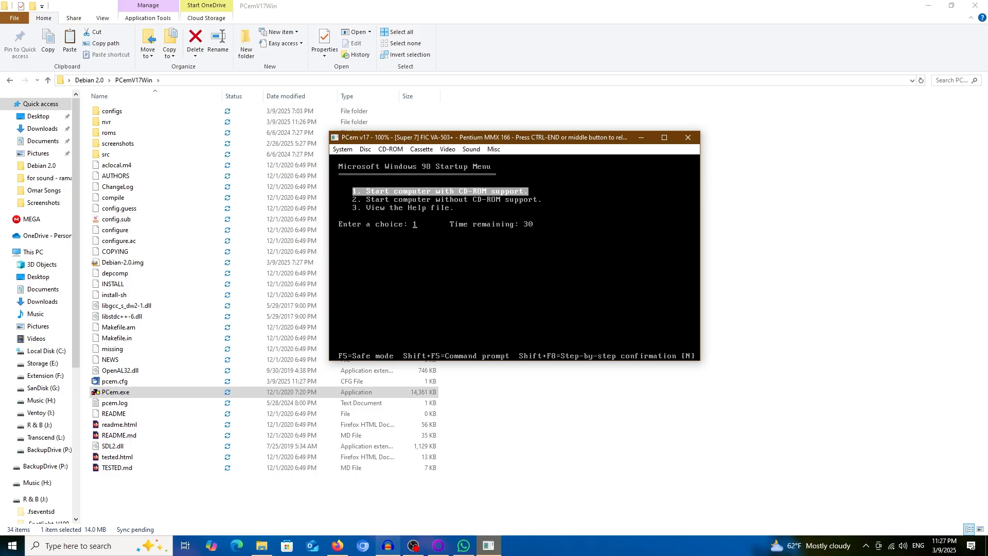
Boot the startup disk with option 1, 'Start computer with CD-ROM support'.
key("Down")
key("Up")
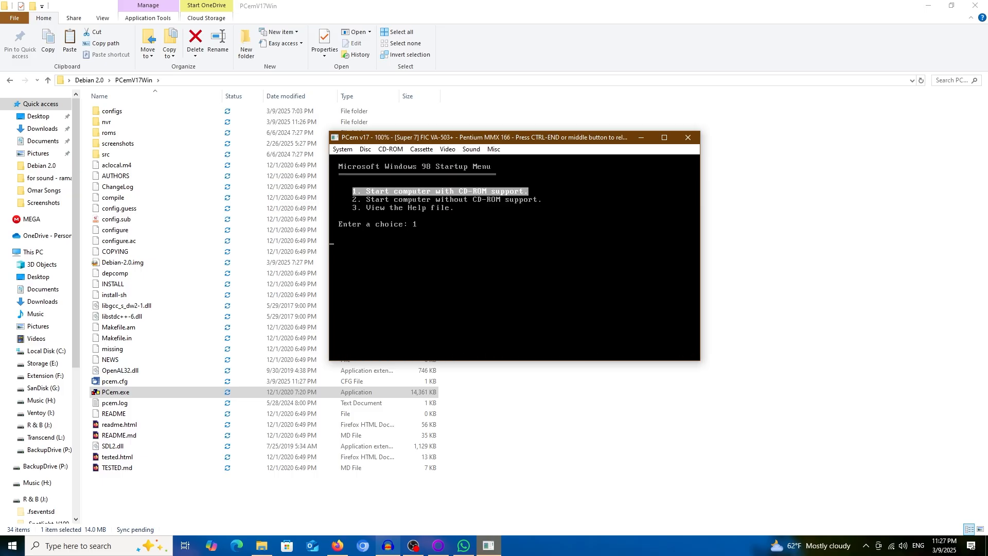
key("Return")
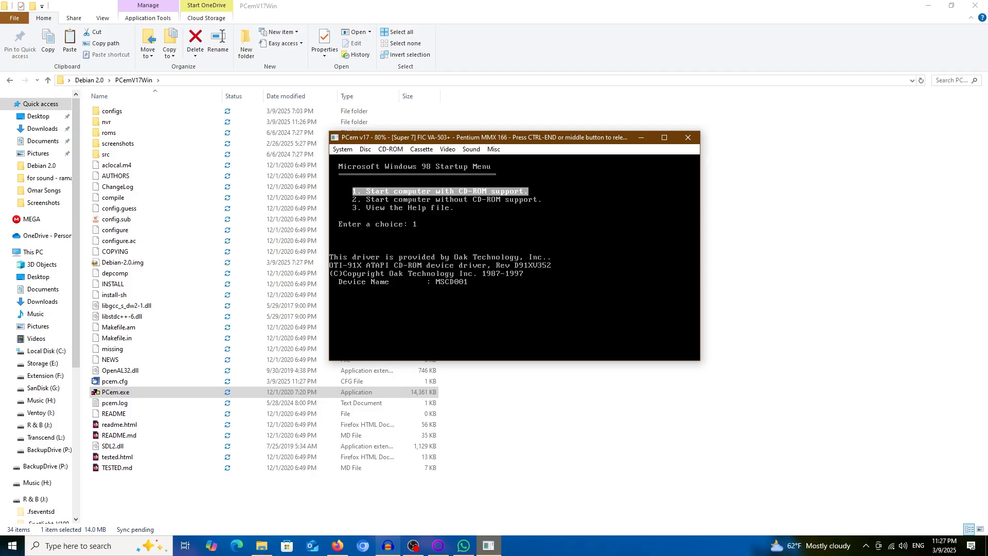
Release the mouse, check the CD drive menu without changes, and recapture the mouse.
key("ctrl+End")
left_click(394, 151)
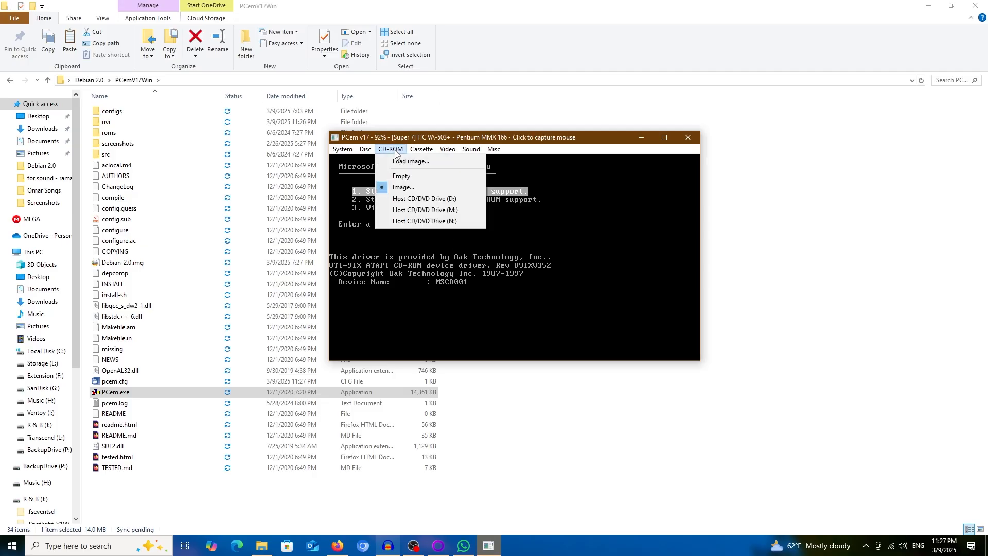
left_click(393, 150)
left_click(436, 299)
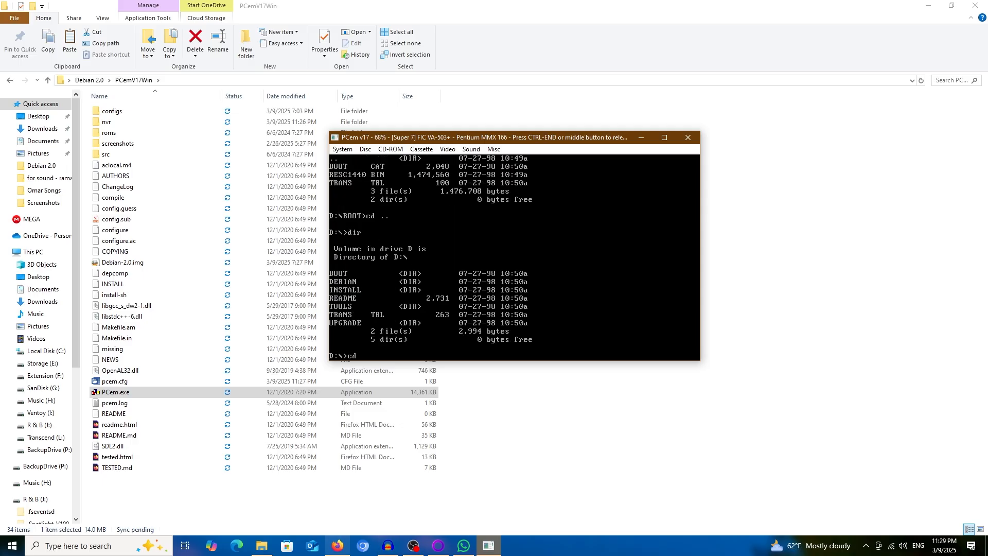
Enter the CD's INSTALL folder, list it with dir, and run boot to start the installer.
type("install")
key("Return")
type("dir")
key("Return")
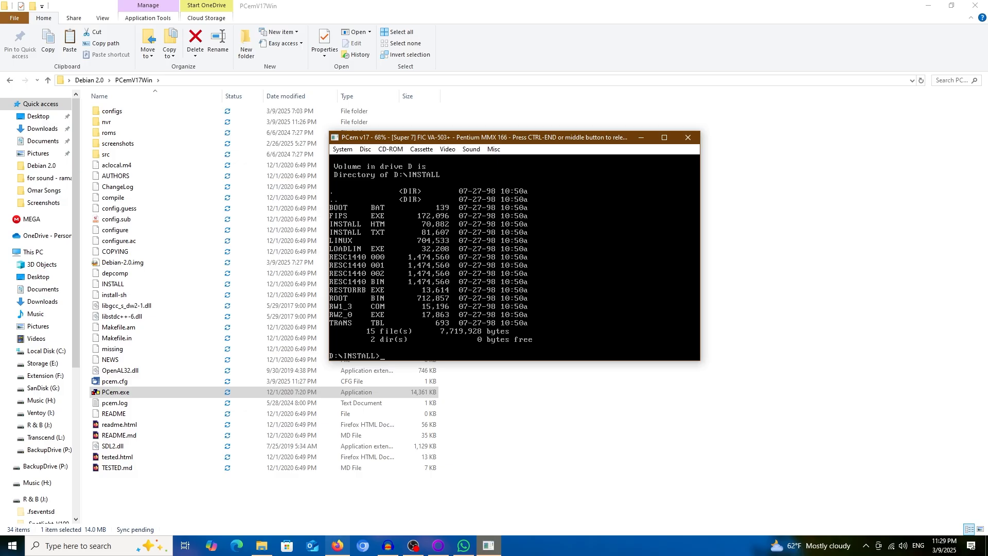
type("boot")
key("Return")
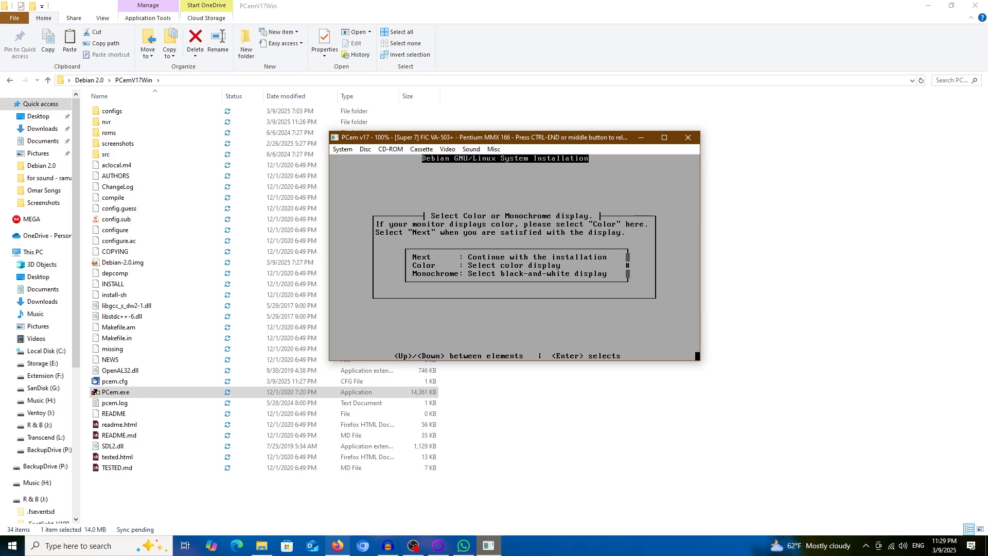
Choose colour display and continue past the release notes.
key("Return")
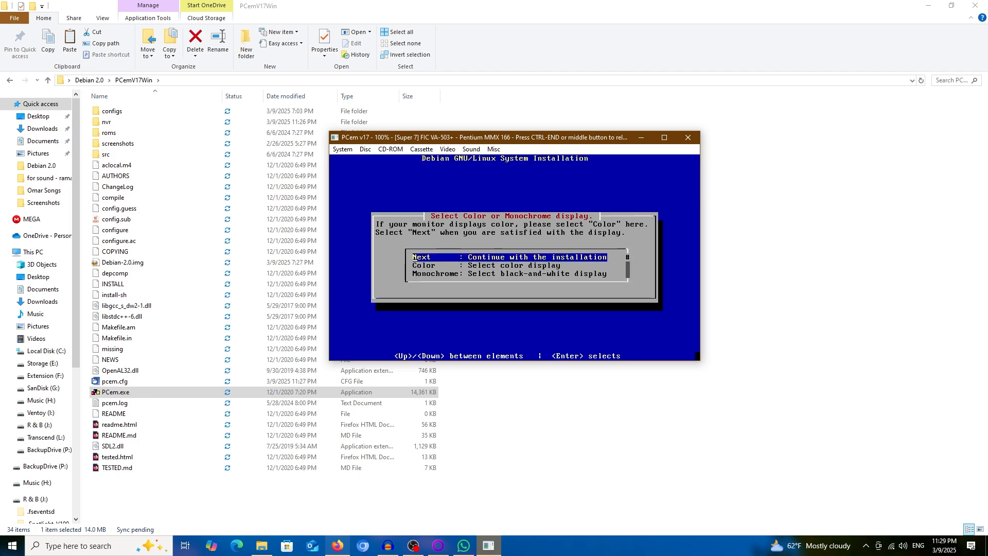
key("Return")
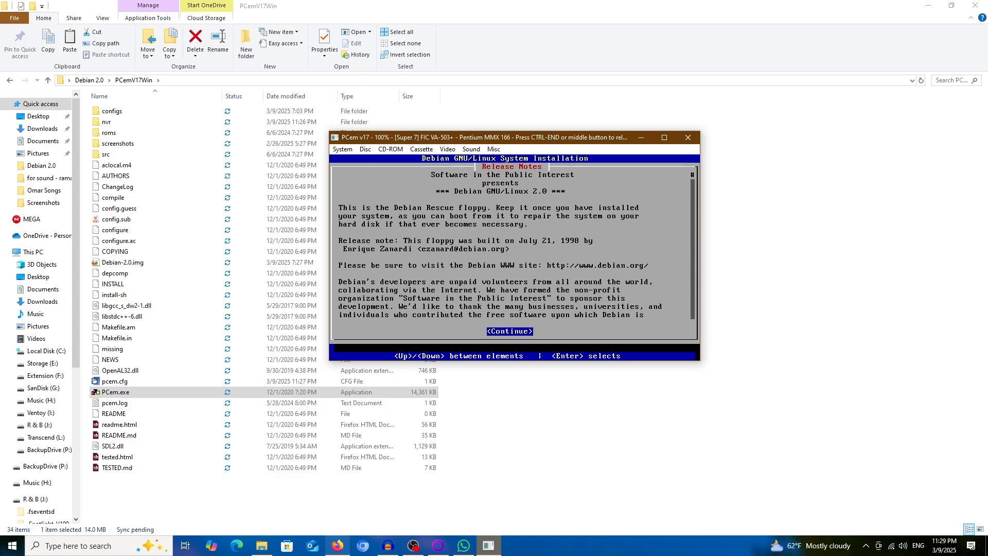
key("Return")
Configure the US English keyboard and proceed to partitioning a hard disk.
key("Down")
key("Up")
key("Return")
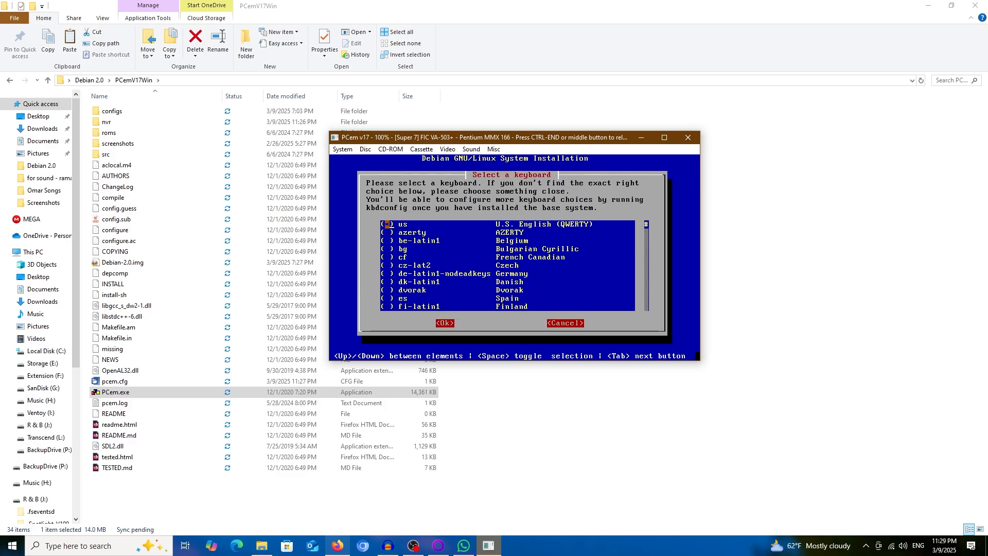
key("Tab")
key("Return")
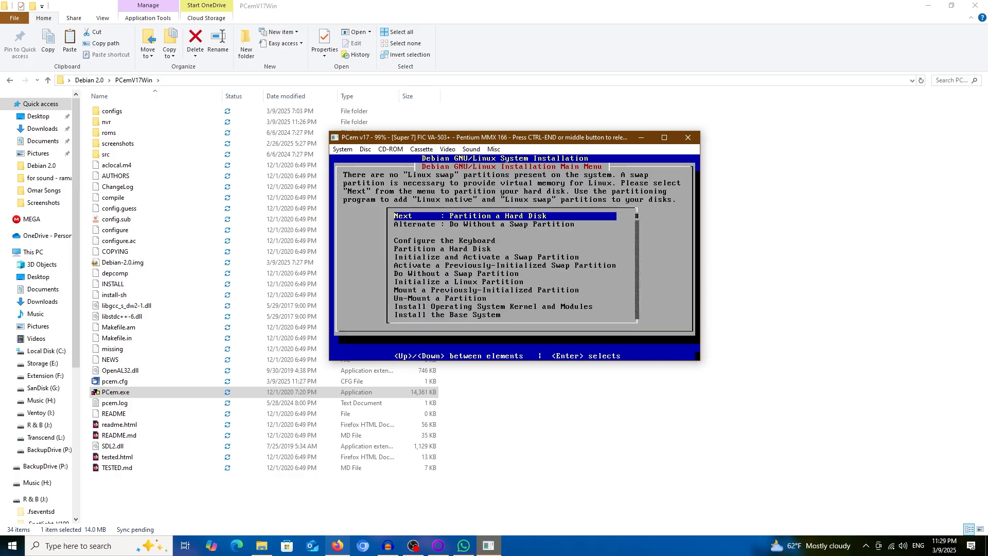
key("Return")
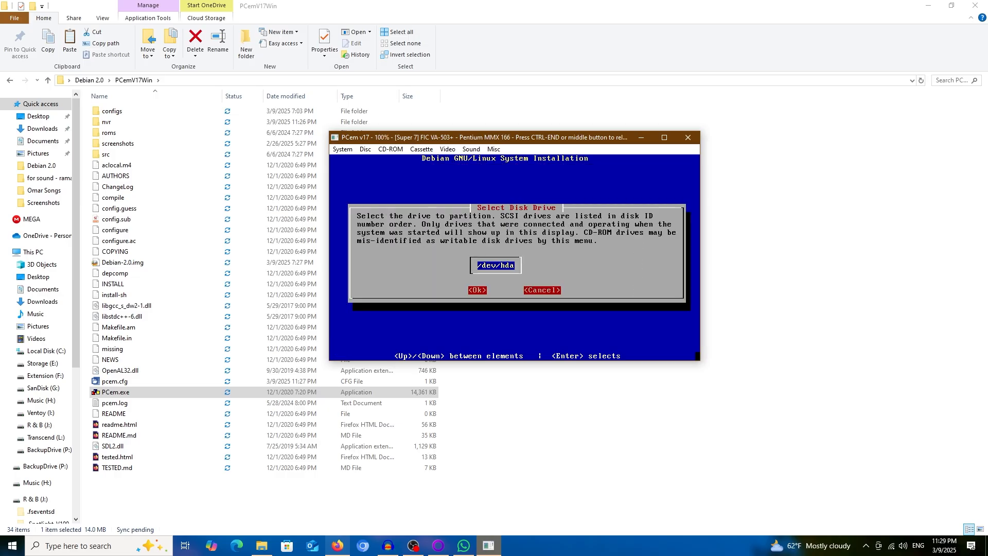
Create an 800 MB primary partition /dev/hda1 at the disk's start and mark it bootable.
key("Return")
key("Right")
key("Return")
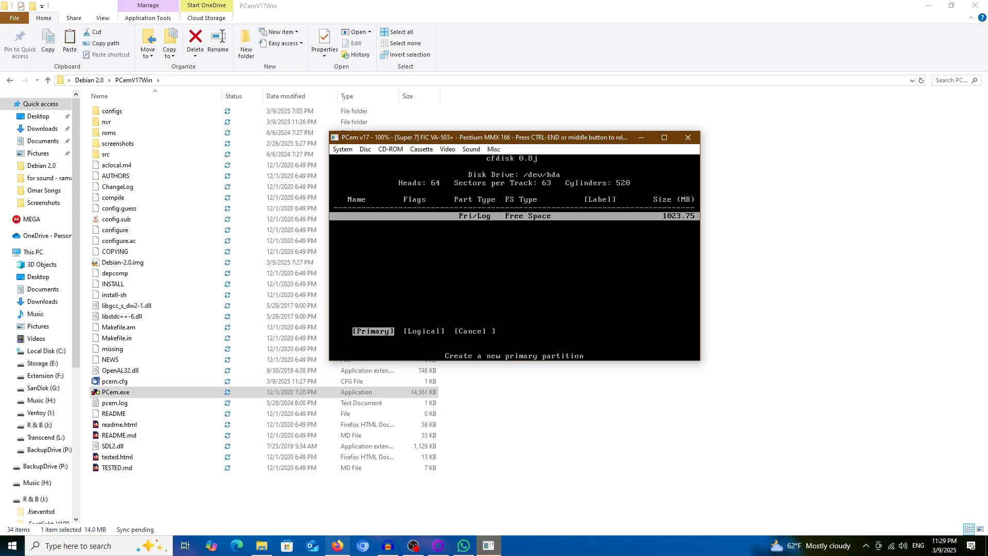
key("Return")
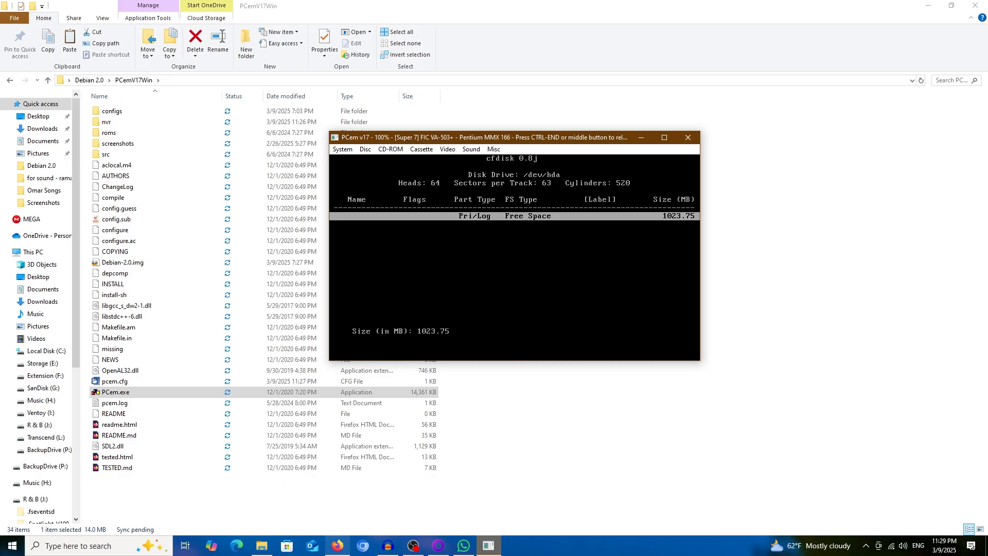
type("800")
key("Return")
key("Return")
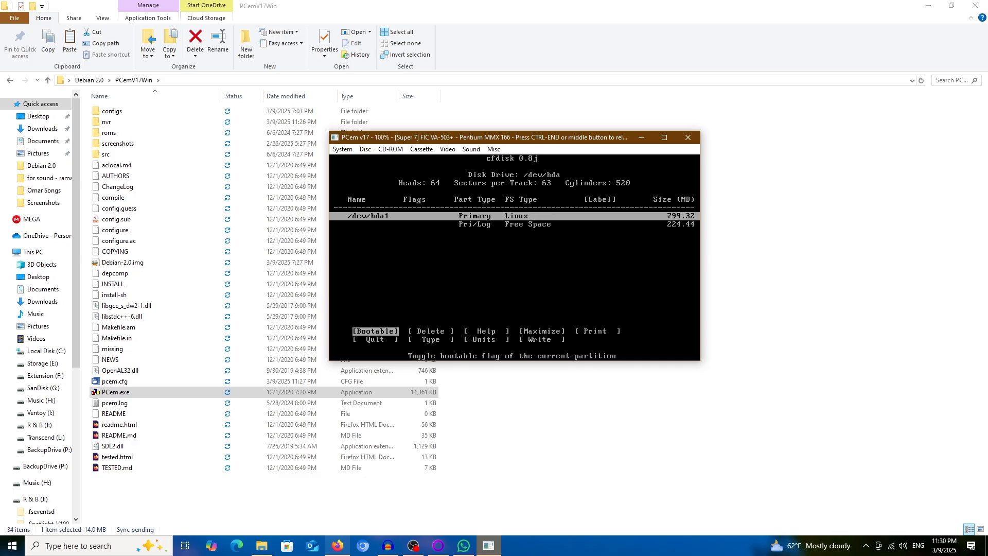
key("Return")
key("Down")
key("Right")
Make a logical partition /dev/hda5 in the remaining space and set its type to 82 (Linux Swap).
key("Return")
key("Right")
key("Return")
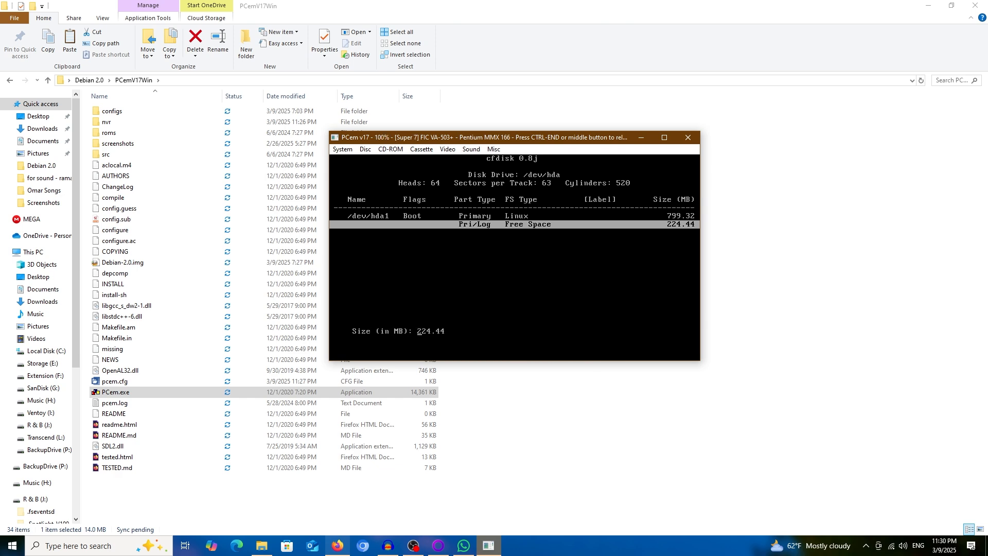
key("Return")
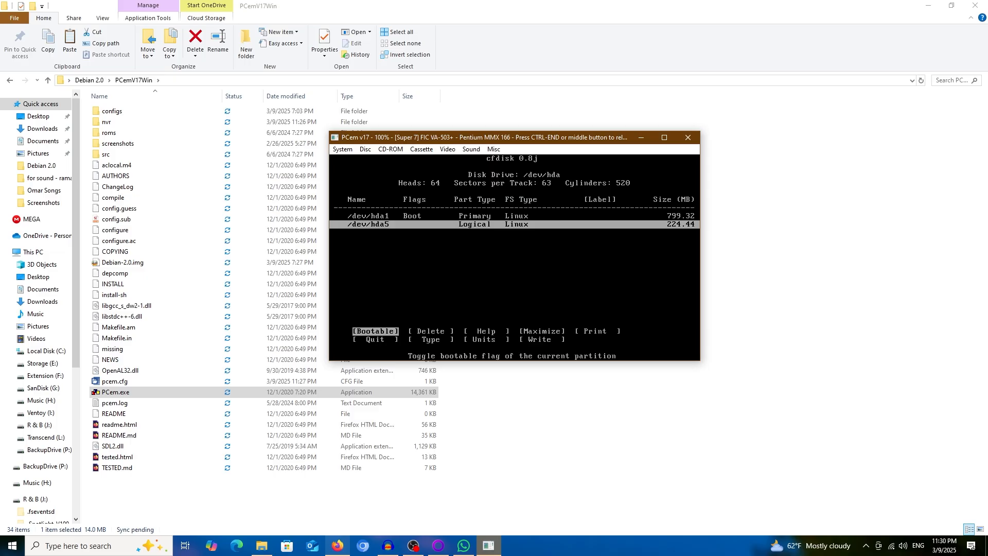
key("Down")
key("Right")
key("Right")
key("Right")
key("Right")
key("Right")
key("Right")
key("Right")
key("Right")
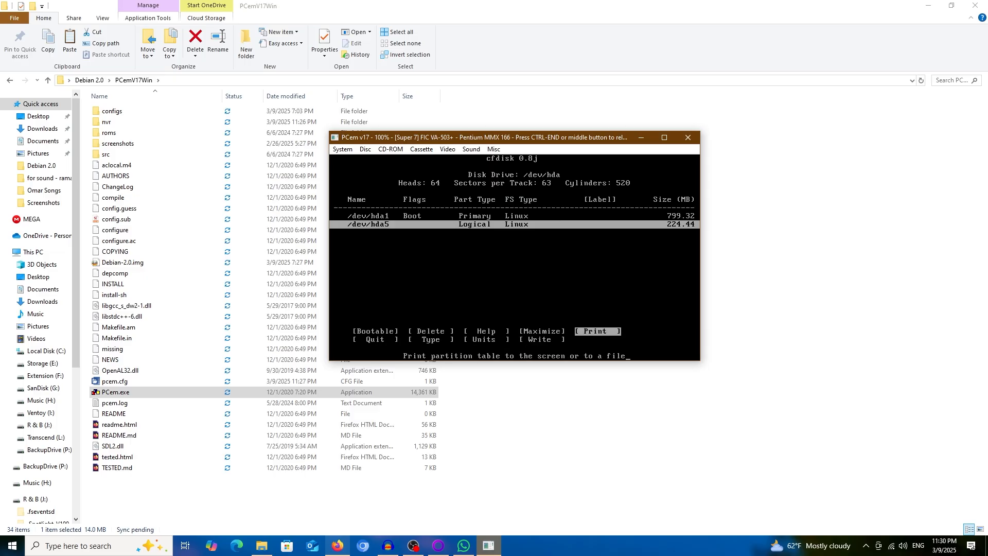
key("Left")
key("Left")
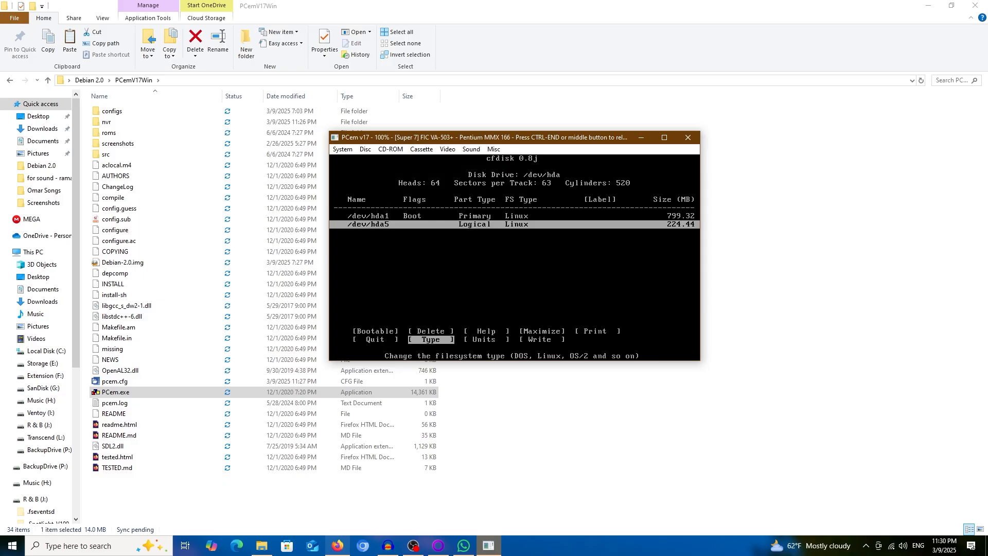
key("Return")
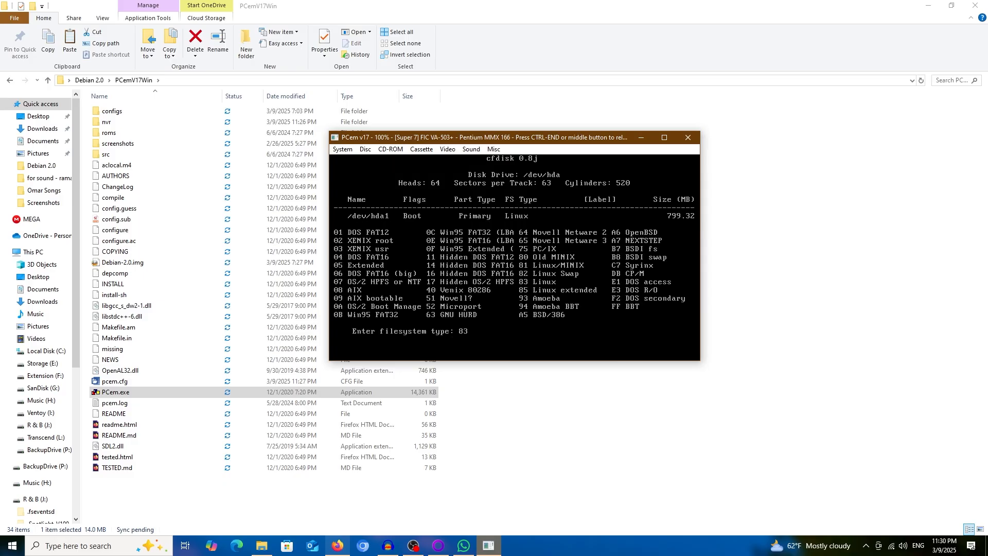
type("82")
key("Return")
Write the partition table, confirming with 'yes', and quit cfdisk back to the installer.
key("Right")
key("Right")
key("Right")
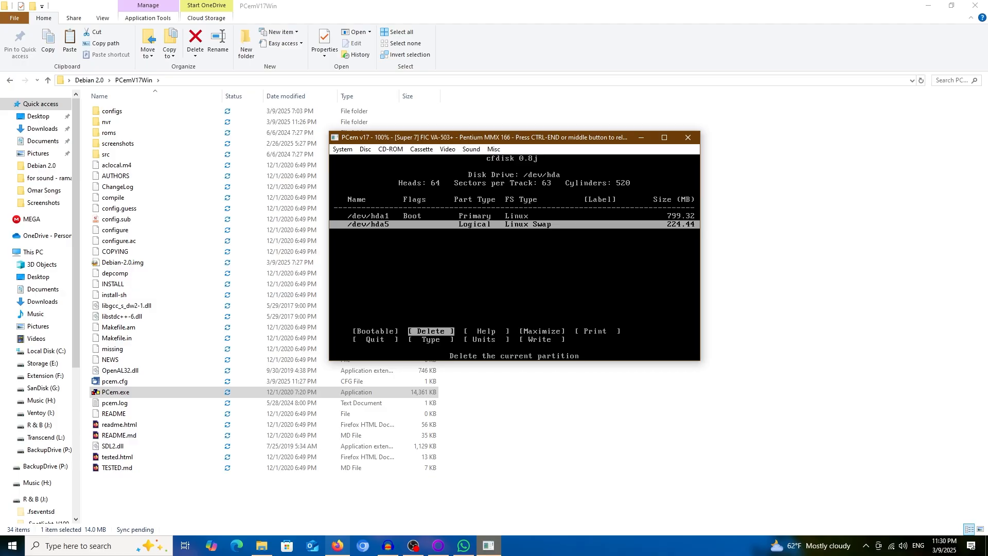
key("Down")
key("Right")
key("Right")
key("Right")
key("Right")
key("Right")
key("Right")
key("Right")
key("Right")
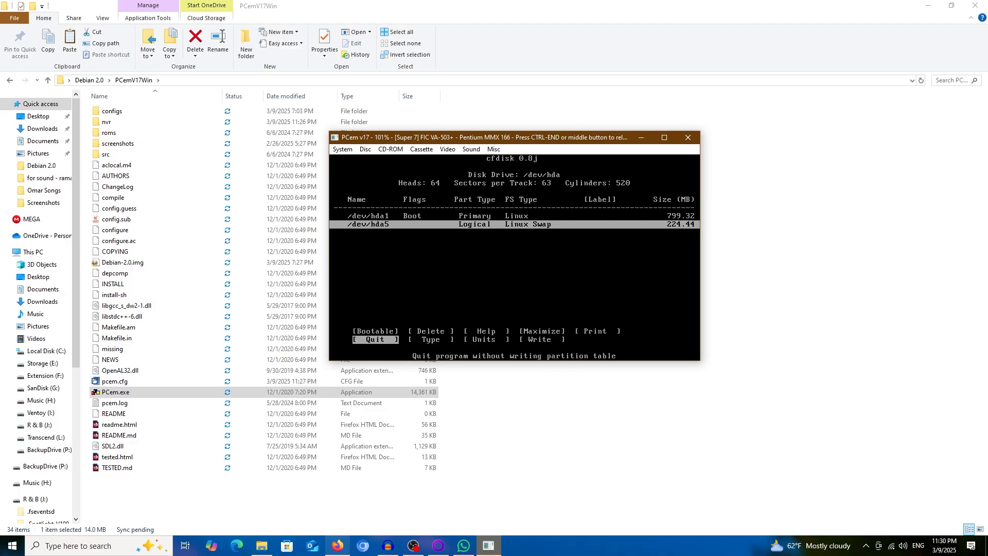
key("Return")
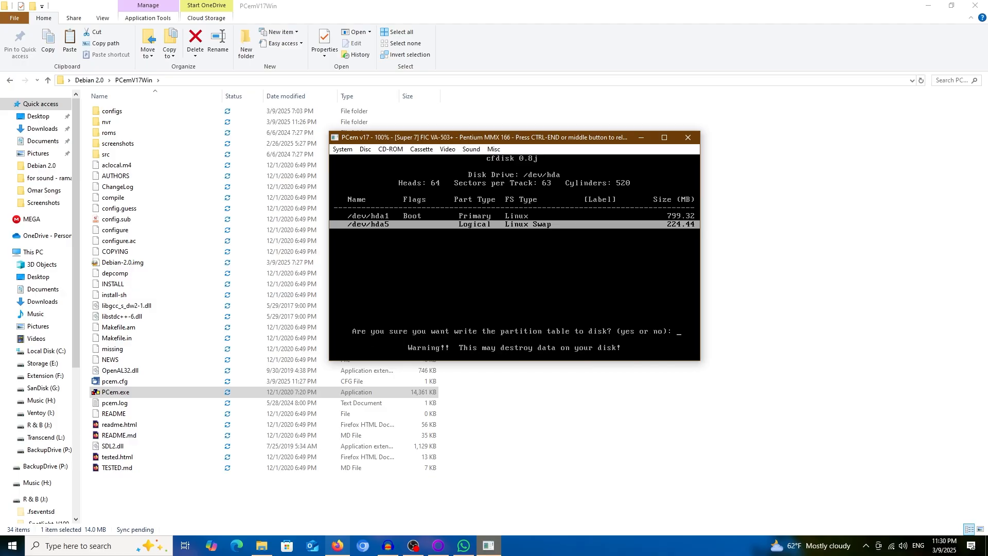
type("yes")
key("Return")
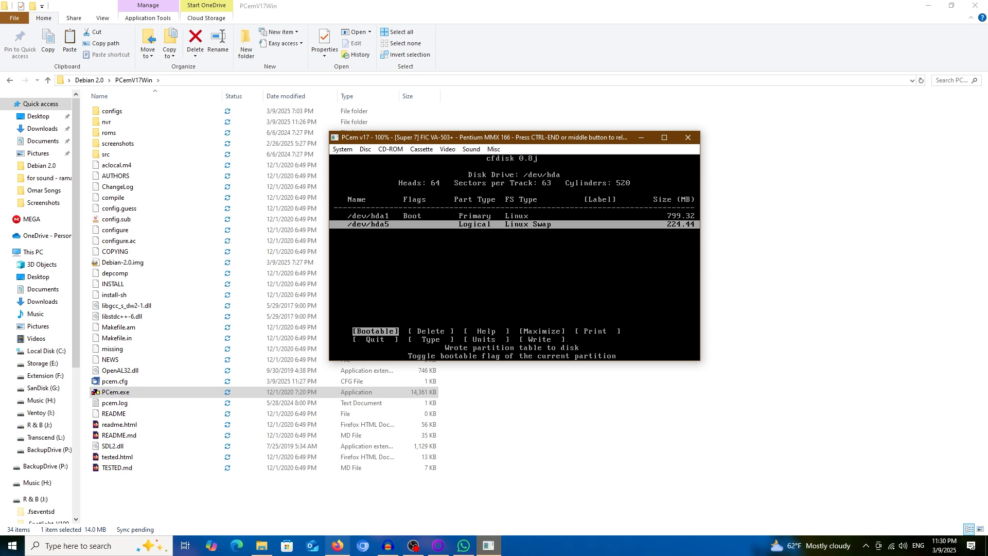
key("Right")
key("Right")
key("Right")
key("Right")
key("Right")
key("Return")
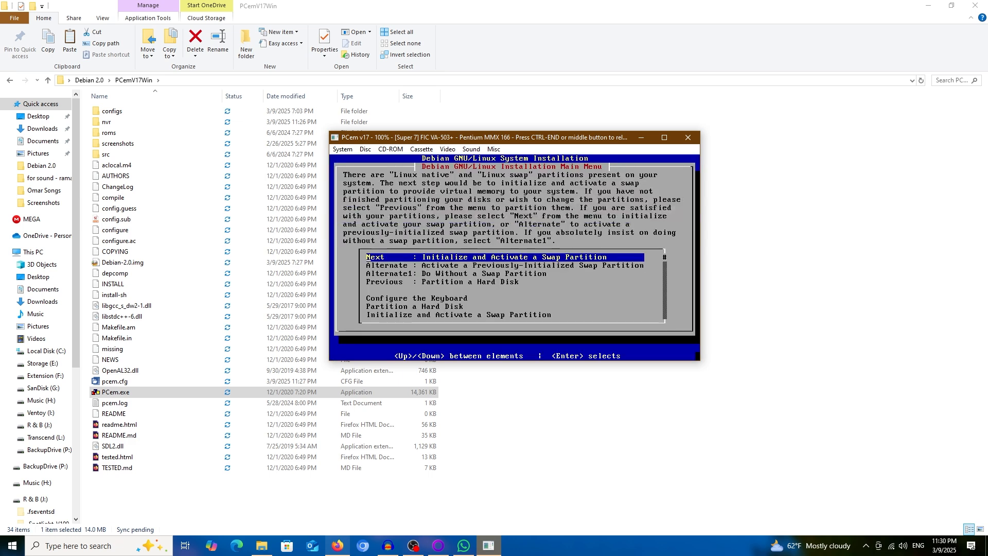
Initialize and activate swap on /dev/hda5, then begin initializing /dev/hda1 as a Linux partition.
key("Down")
key("Up")
key("Return")
key("Return")
key("Return")
key("Return")
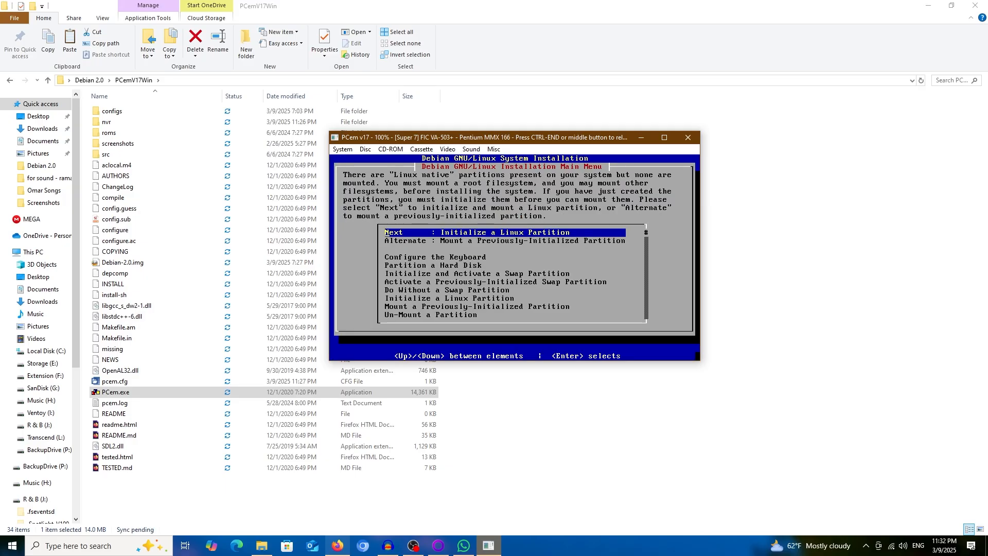
key("Return")
key("Return")
key("Return")
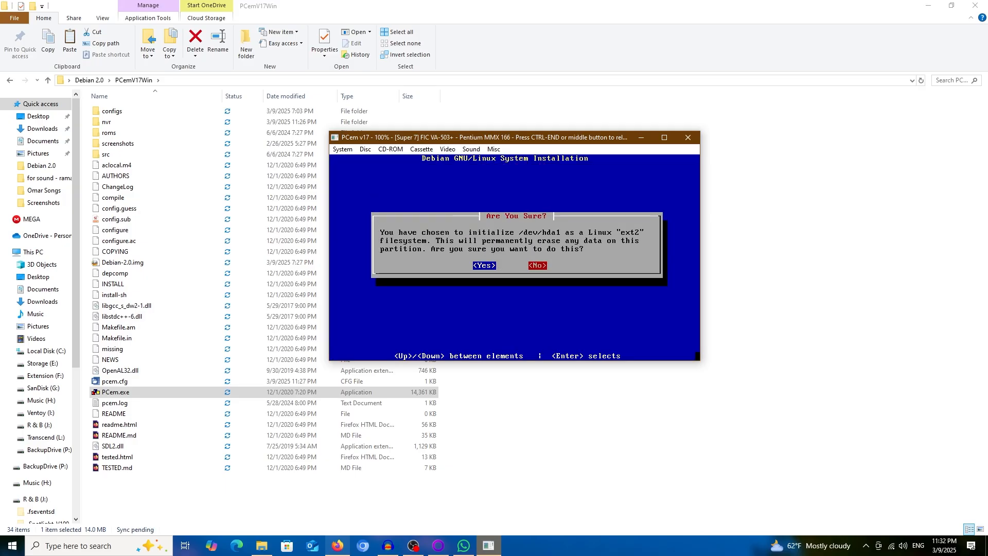
key("Return")
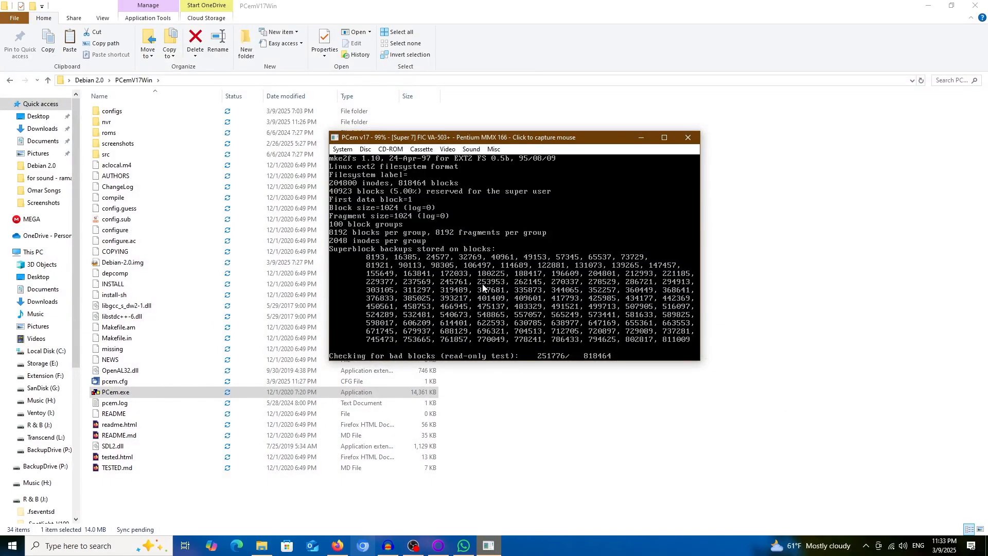
Wait for mke2fs to finish on /dev/hda1, then mount it as the root filesystem.
left_click(482, 287)
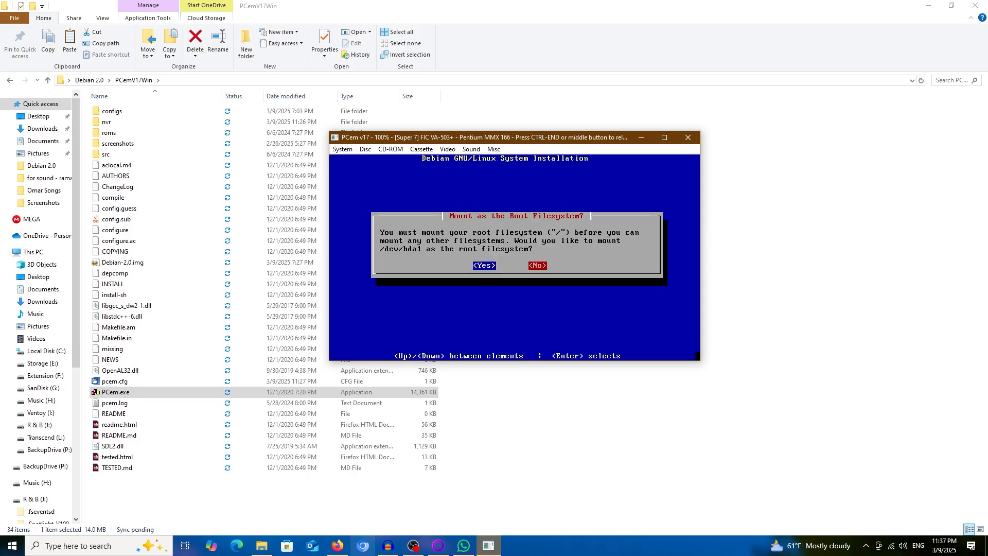
key("Return")
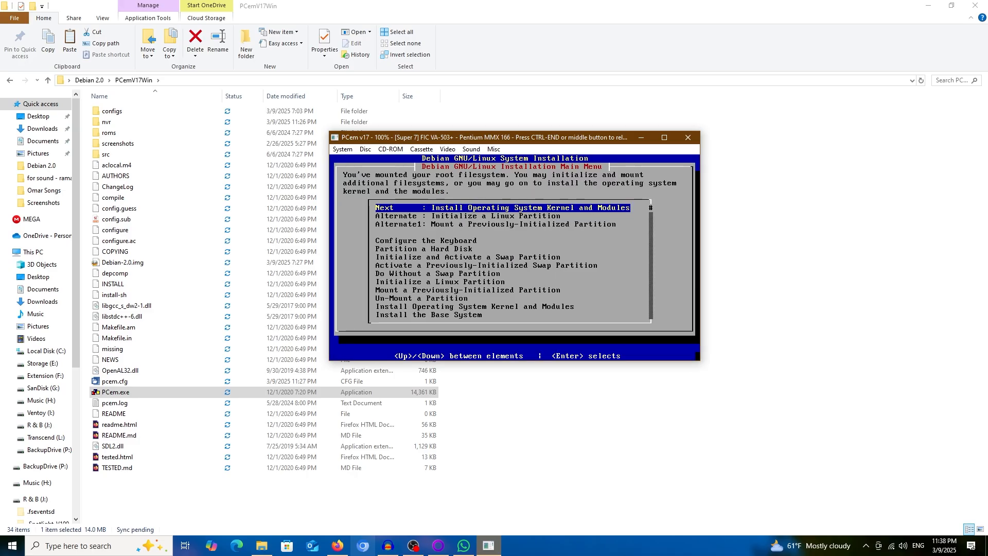
Install the kernel and modules from the CD-ROM drive using the default archive path.
key("Return")
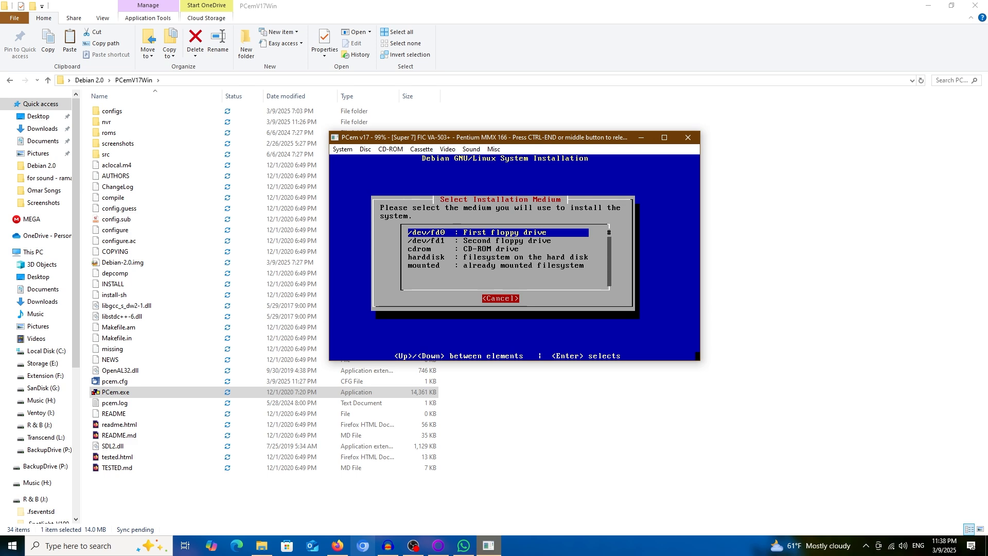
key("Down")
key("Down")
key("Return")
key("Down")
key("Down")
key("Return")
key("Return")
key("Return")
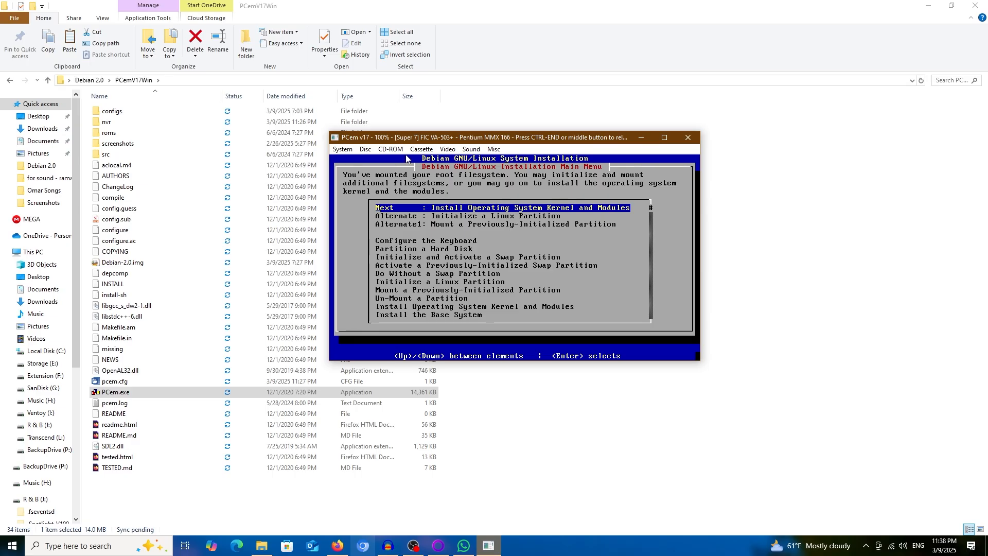
key("Return")
key("Return")
key("Return")
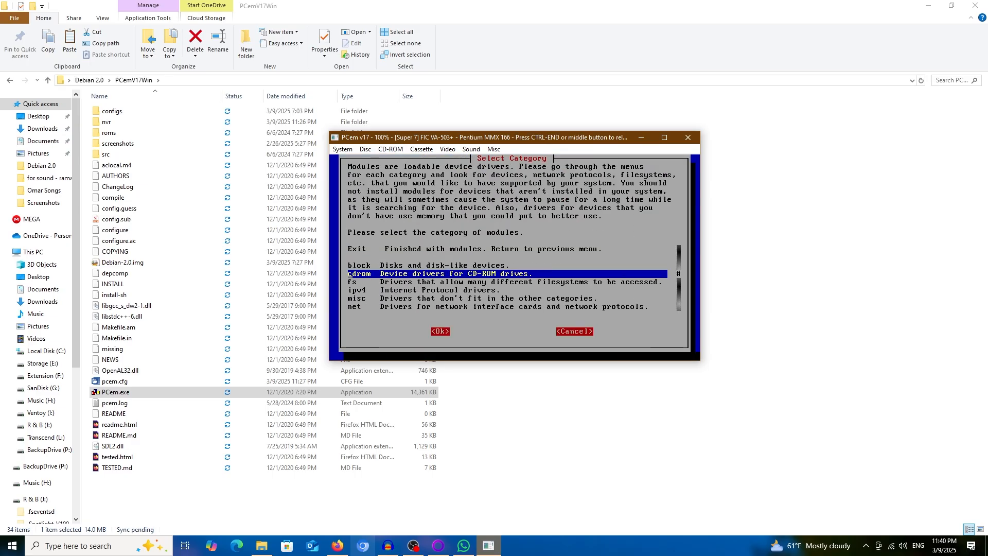
key("Return")
key("Return")
key("Return")
key("Return")
key("Return")
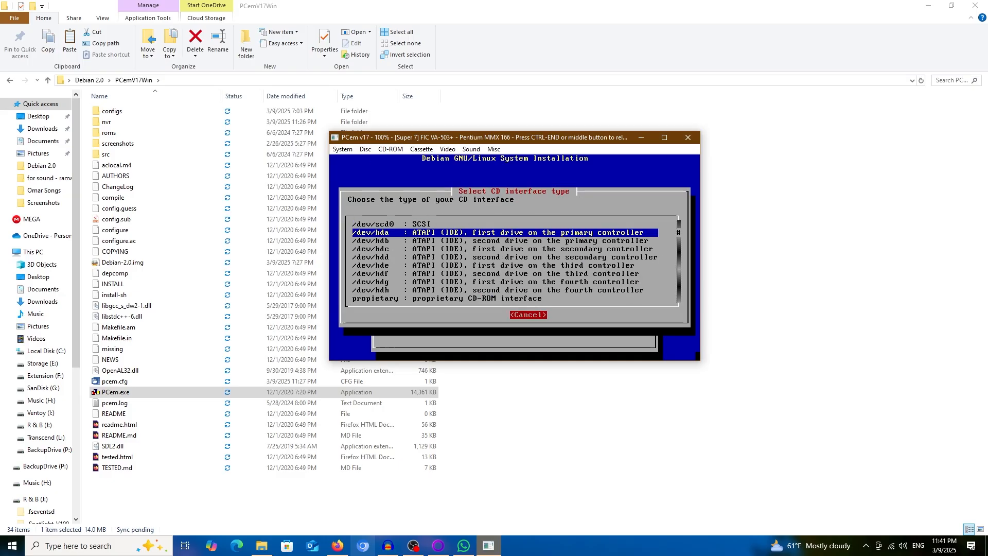
Set the timezone to UTC and answer the hardware clock question.
key("Down")
key("Down")
key("Down")
key("Down")
key("Down")
key("Down")
key("Down")
key("Down")
key("Down")
key("Down")
key("Down")
key("Down")
key("Down")
key("Down")
key("Down")
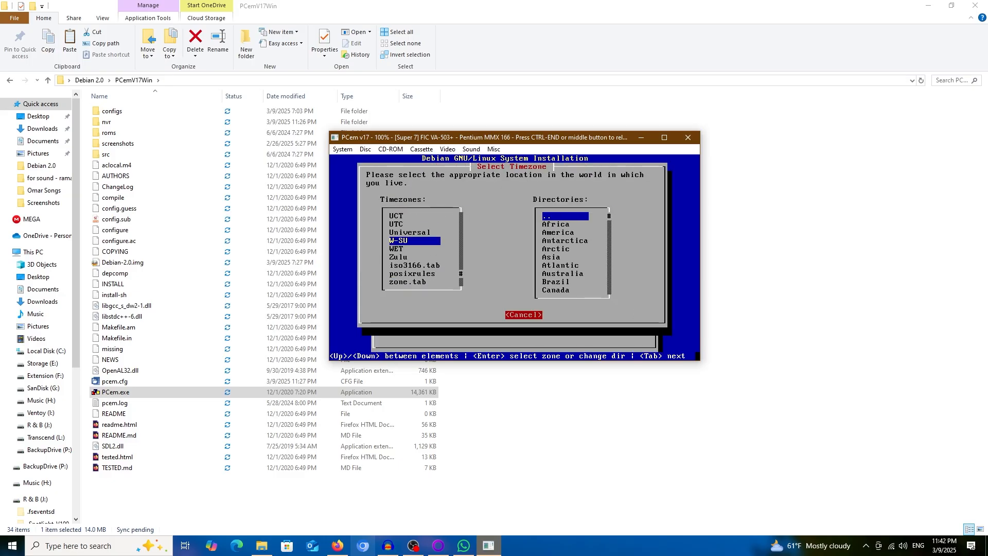
key("Return")
key("Return")
key("Down")
key("Down")
key("Down")
key("Down")
key("Down")
key("Down")
key("Down")
key("Down")
key("Down")
key("Down")
key("Down")
key("Down")
key("Up")
key("Up")
key("Up")
key("Return")
key("Down")
key("Down")
key("Down")
key("Down")
key("Down")
key("Down")
key("Down")
key("Down")
key("Down")
key("Down")
key("Down")
key("Down")
key("Down")
key("Down")
key("Down")
key("Down")
key("Down")
key("Down")
key("Down")
key("Down")
key("Up")
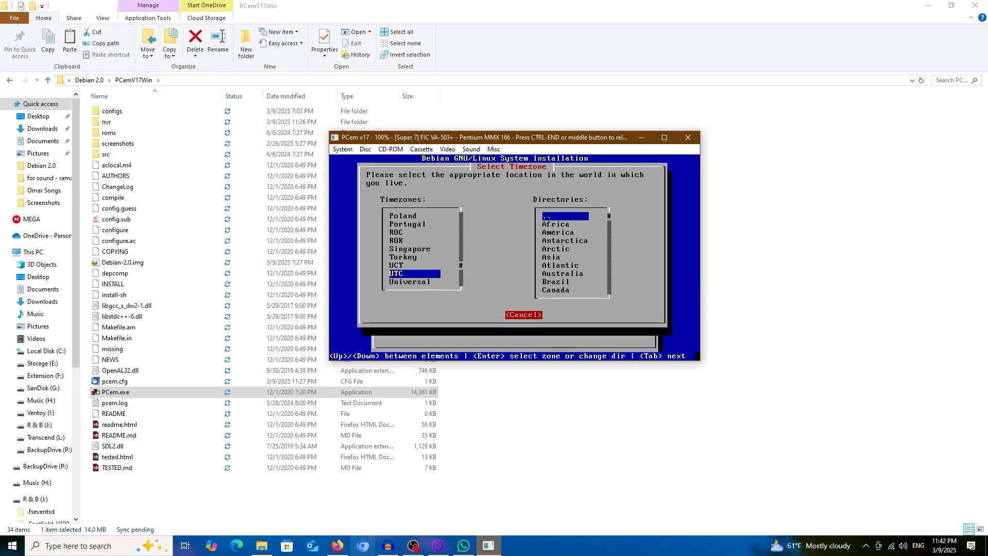
key("Return")
key("Left")
Start creating a blank floppy disc image from PCem's Disc menu for the boot floppy.
key("Return")
key("Return")
key("Return")
key("Return")
key("Return")
key("ctrl+End")
left_click(365, 149)
Save a new floppy image as Debian-Boot in the PCemV17Win folder and load it in drive A.
left_click(42, 107)
left_click(62, 148)
double_click(172, 119)
left_click(143, 261)
type("Debian-Boot")
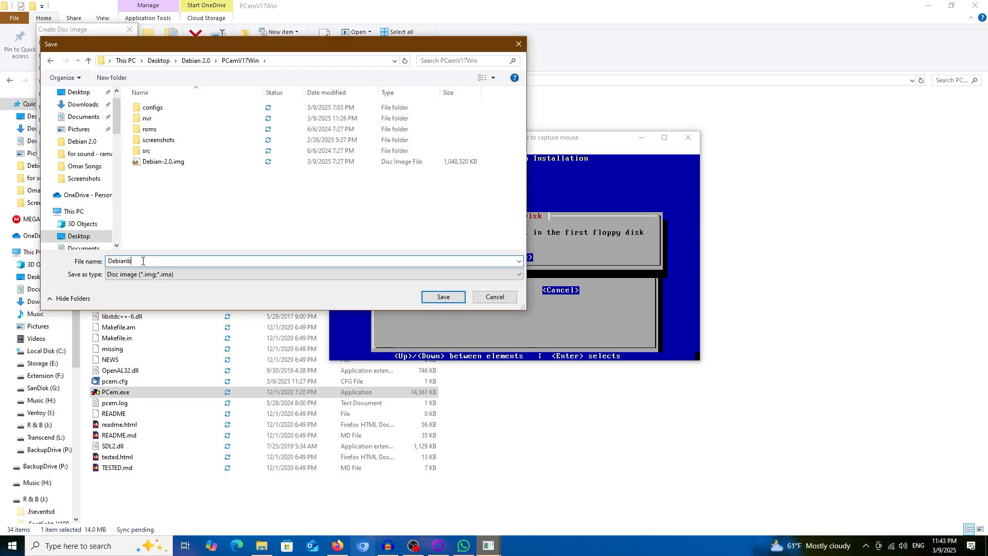
key("Return")
left_click(365, 150)
left_click(374, 161)
Dismiss the floppy failure notice and confirm Reboot the System with Yes.
key("Return")
left_click(365, 149)
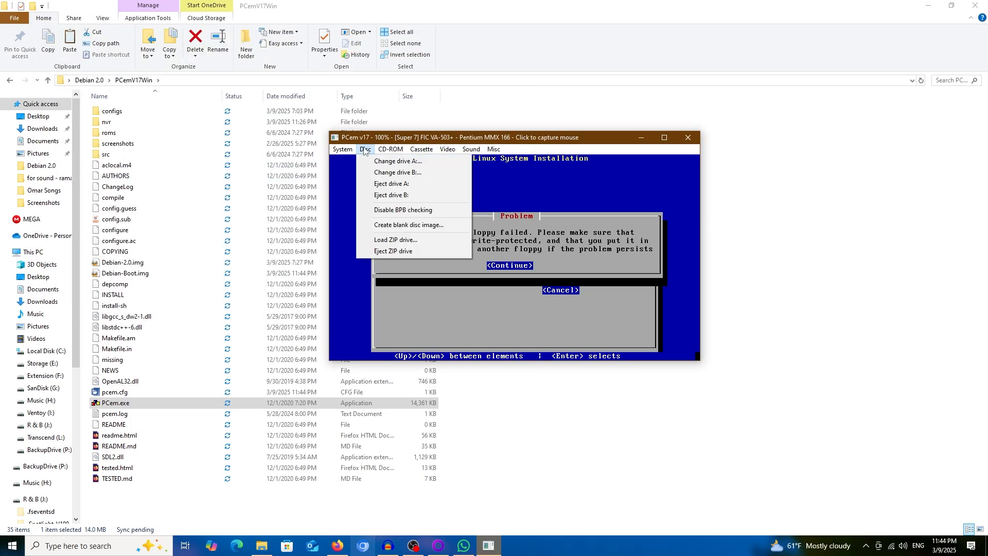
left_click(515, 288)
key("Return")
key("Down")
key("Return")
key("ctrl+End")
left_click(365, 150)
left_click(365, 151)
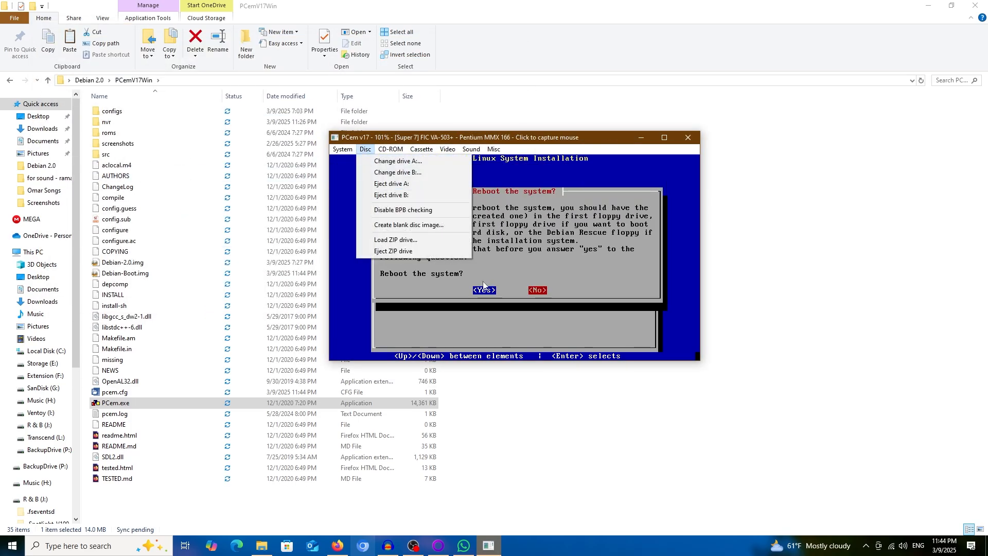
left_click(530, 251)
key("Right")
key("Left")
key("Return")
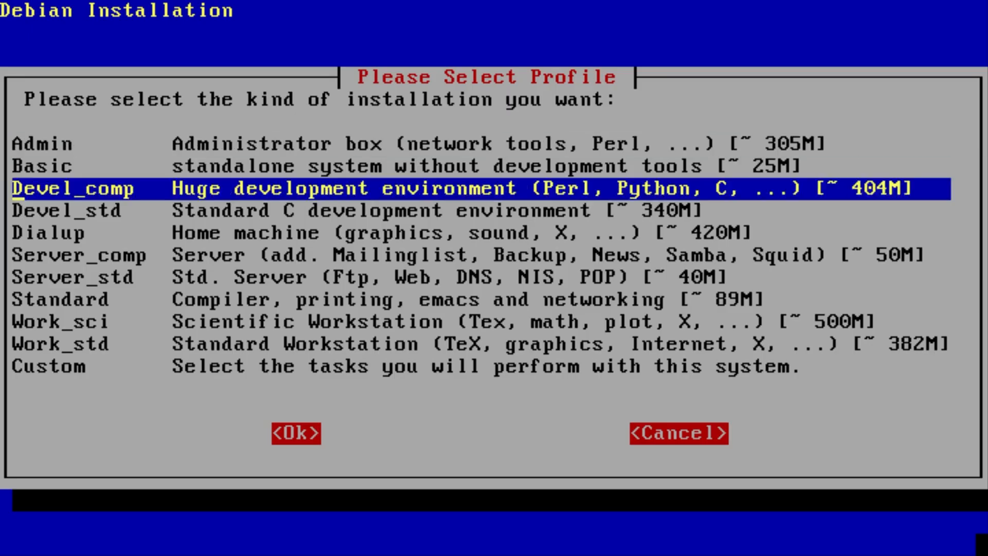
In the Custom profile's category list, tick Games and Graphics for installation.
key("Down")
key("Down")
key("Down")
key("Down")
key("Down")
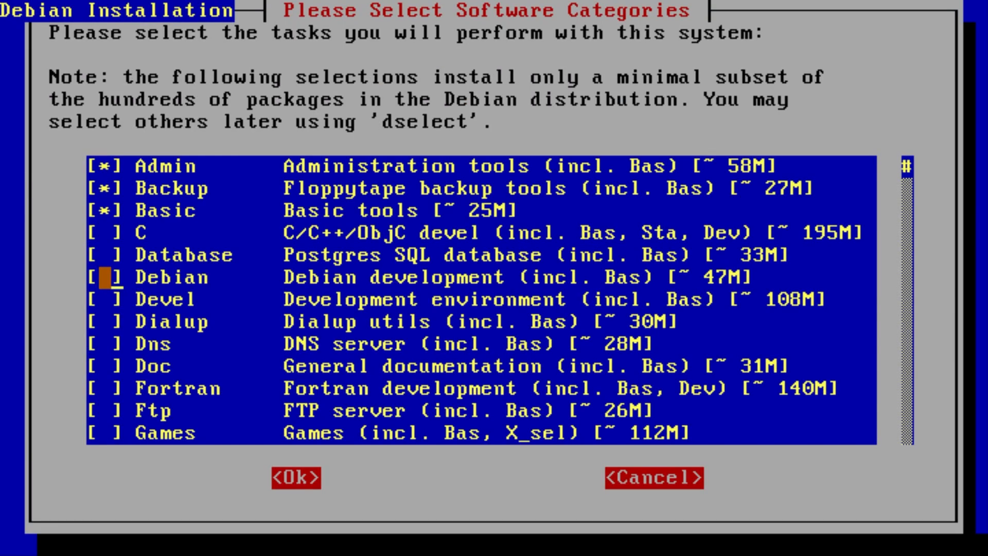
key("Down")
key("Up")
key("Down")
key("Down")
key("Down")
key("Down")
key("Down")
key("Down")
key("Down")
key("space")
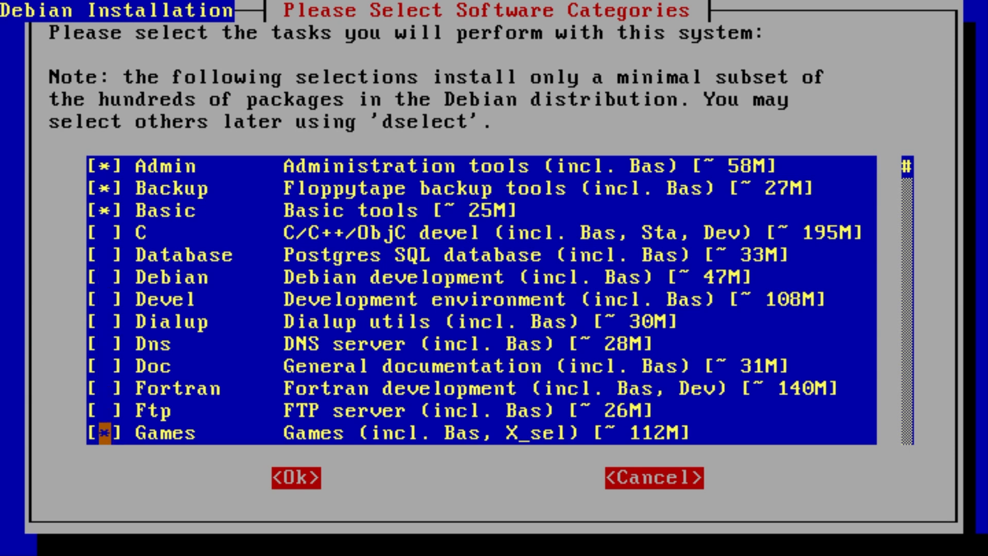
key("Down")
key("Down")
key("Up")
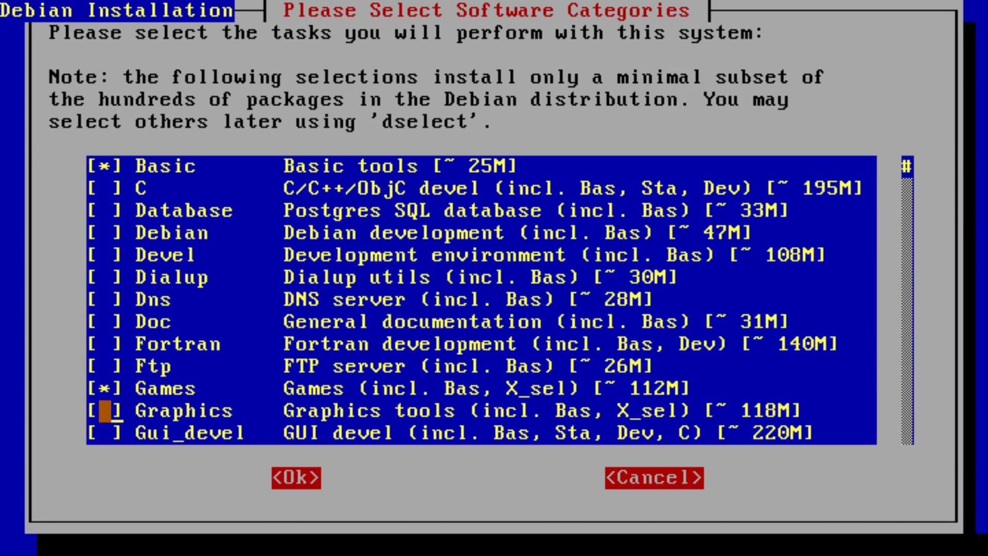
key("Down")
key("Up")
Tick Sound, Standard, X_sel and X_comp, then give /dev/hdc as the CD-ROM device.
key("space")
key("Down")
key("Down")
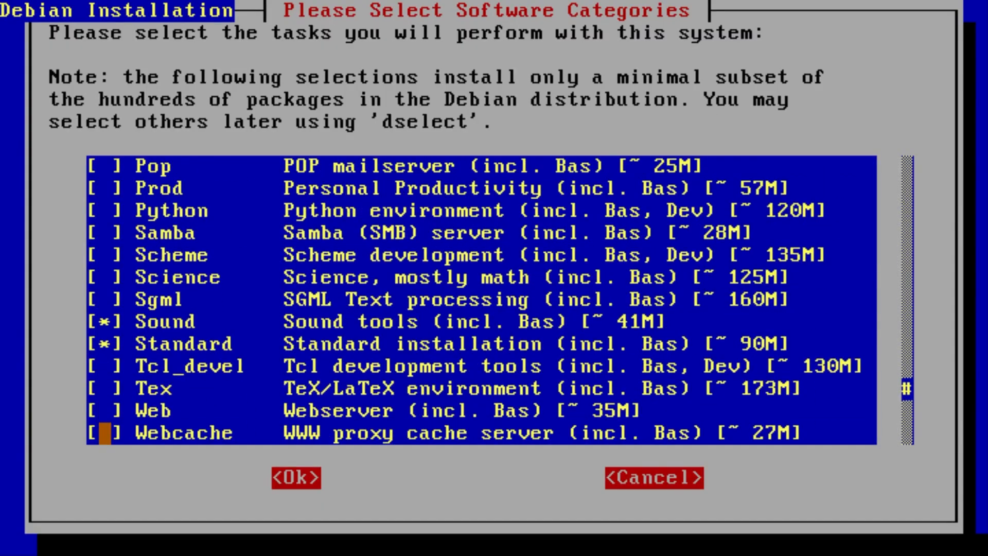
key("Down")
key("Down")
key("Down")
key("Up")
key("space")
key("Down")
key("space")
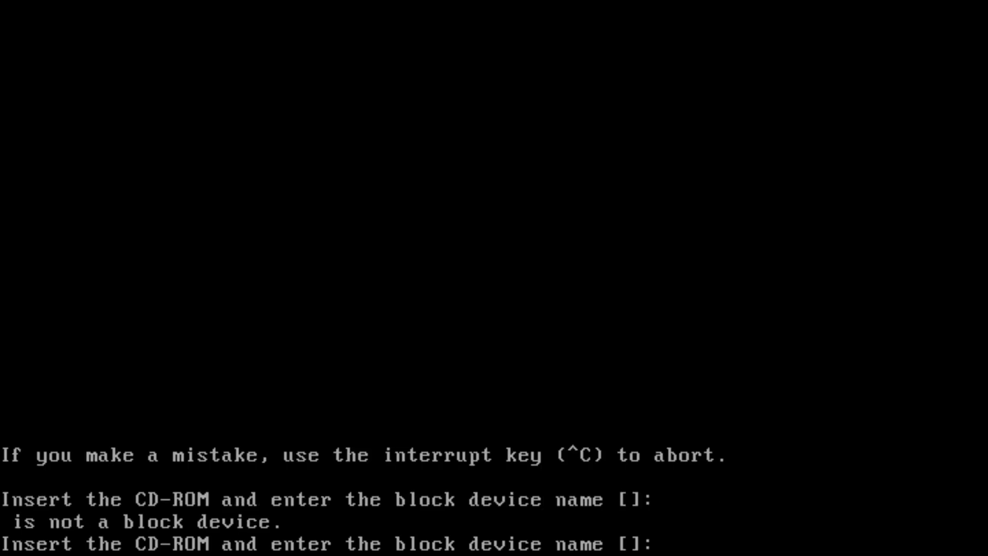
type("/dev/hdc")
key("Return")
key("Return")
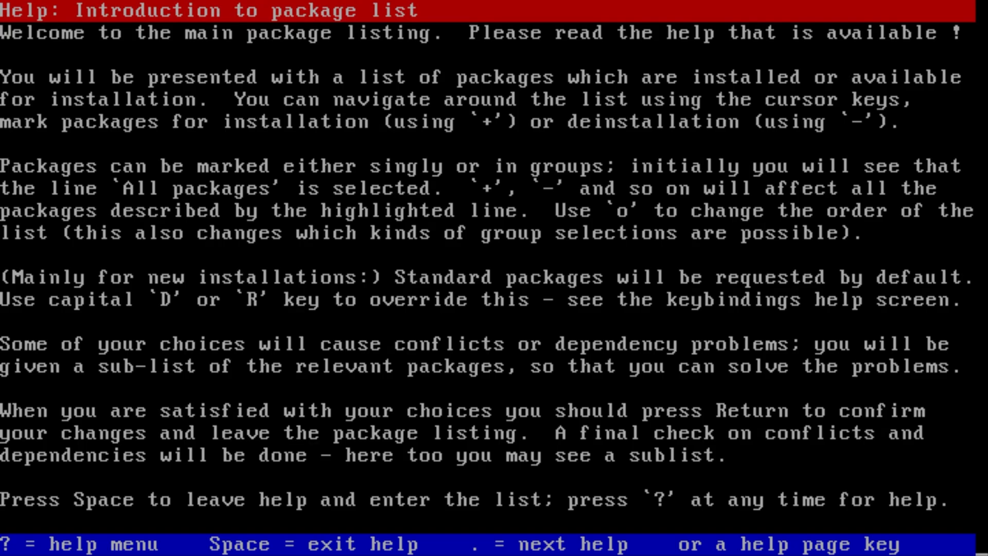
Page through the Keystrokes and Display help pages, return to the package list, mark boot-floppies.
key("period")
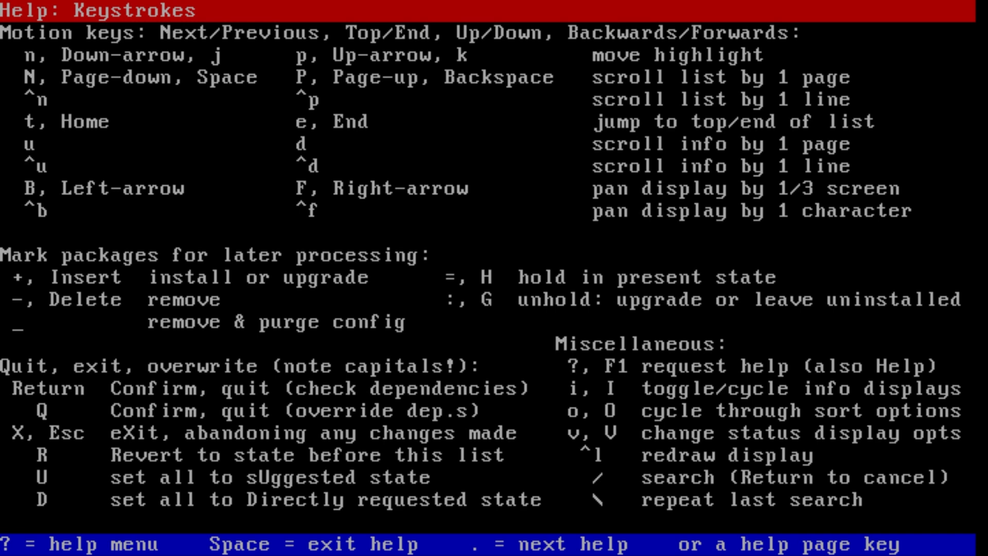
key("period")
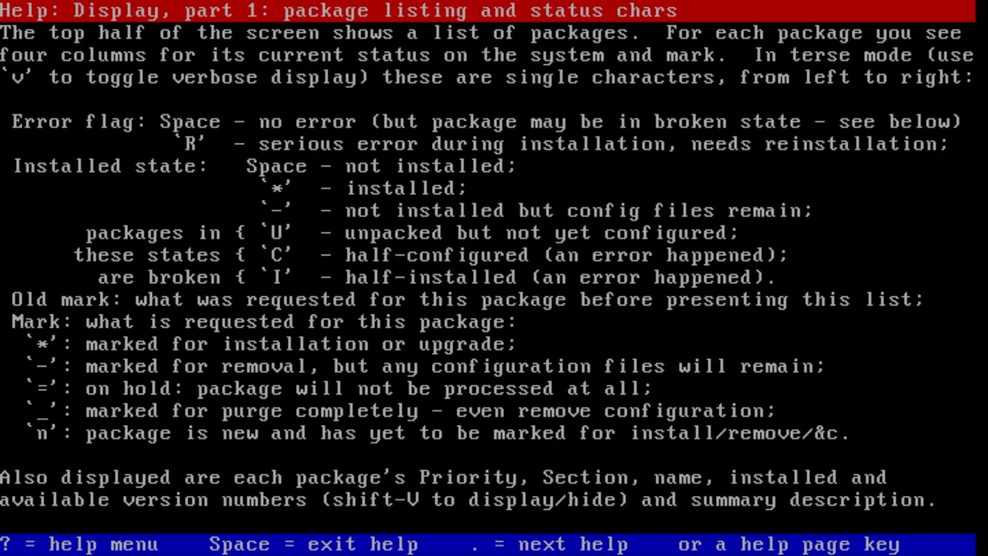
key("period")
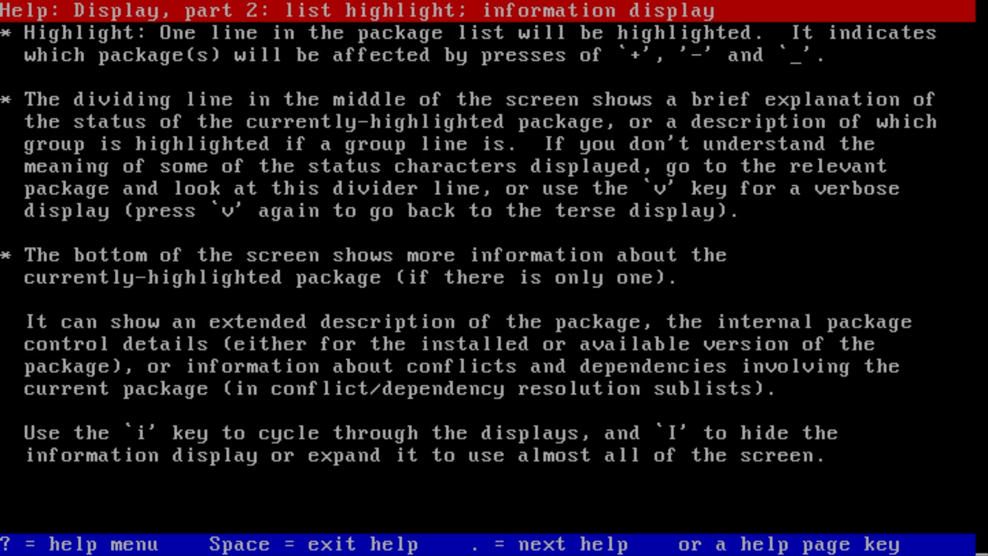
key("period")
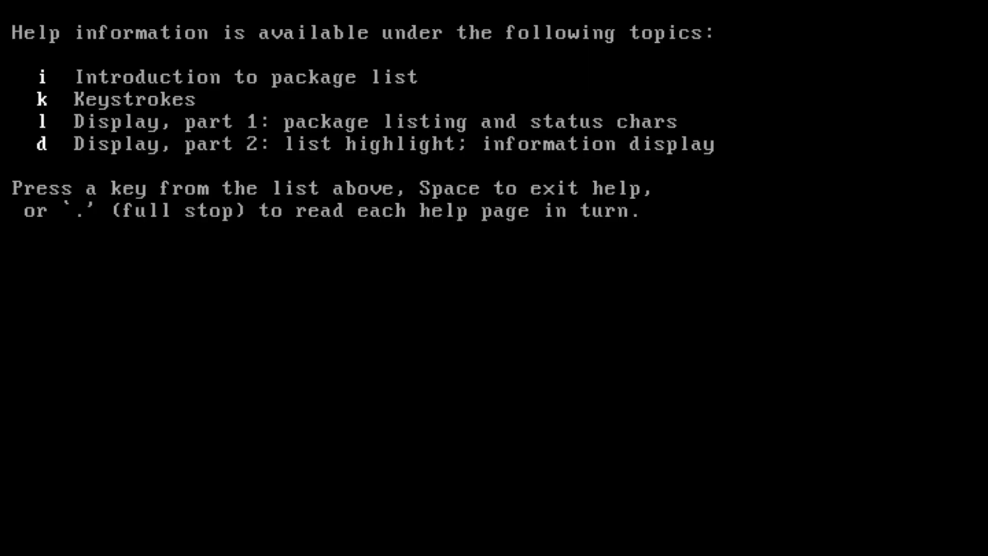
key("space")
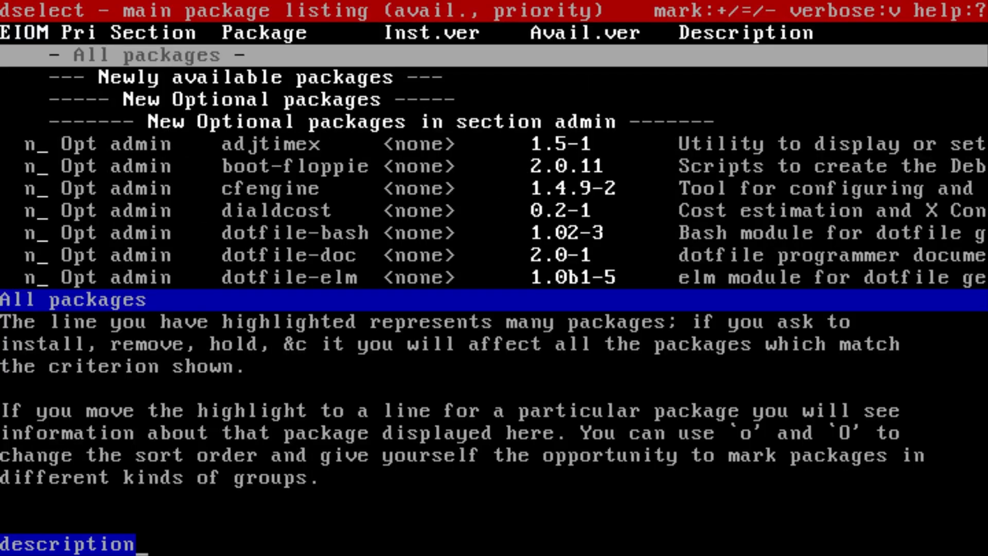
key("Down")
key("Down")
key("Down")
key("Down")
key("Down")
key("plus")
key("space")
Leave the dependency listing, accept the save-a-copy default and answer the adjtimex clock prompt.
key("Return")
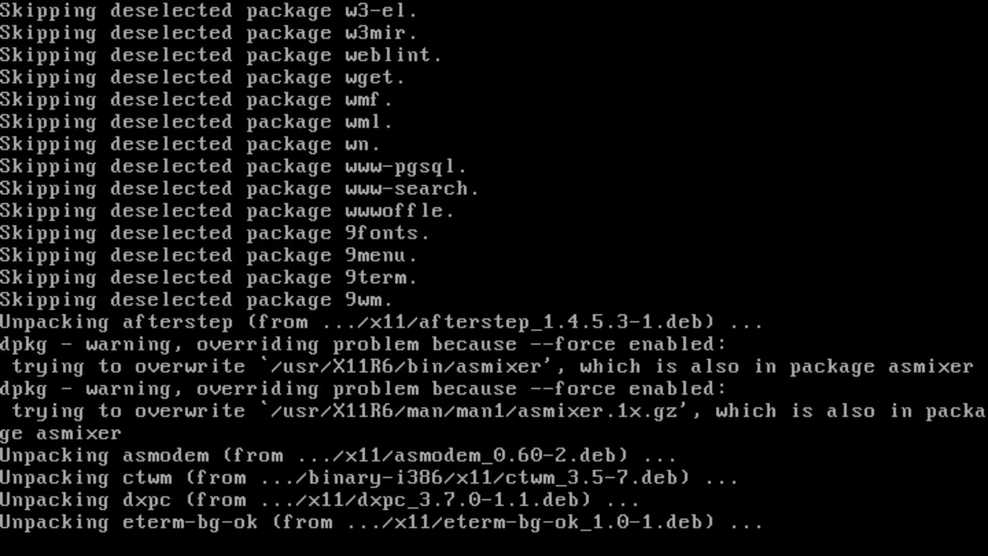
key("Return")
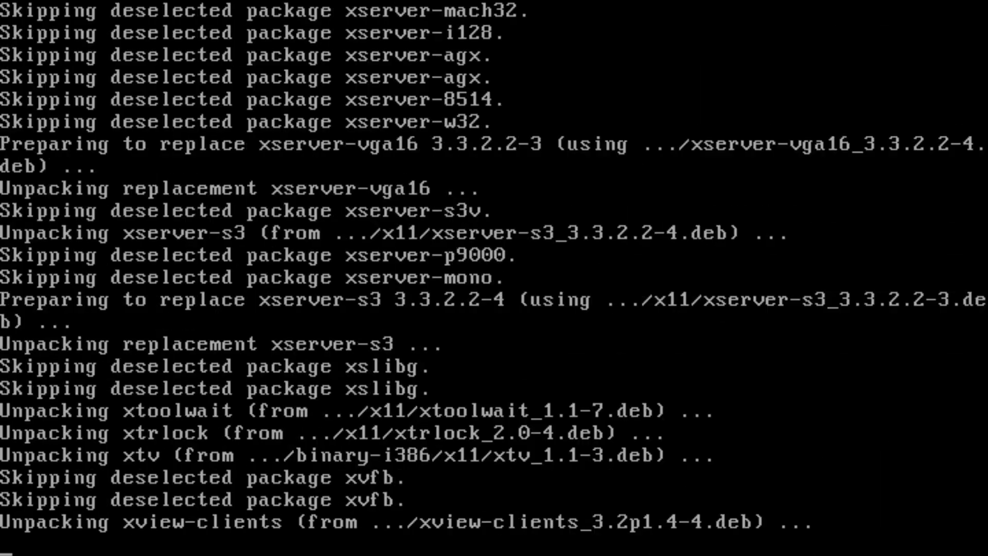
key("Return")
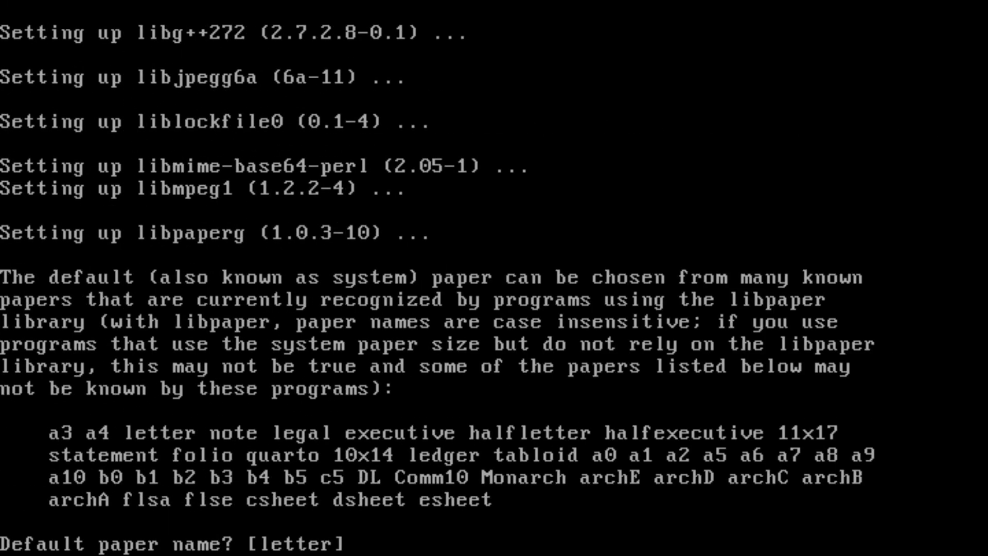
Keep letter paper, answer c for xsysinfo, keep olwm, decline Scwm, and enter 3.
key("Return")
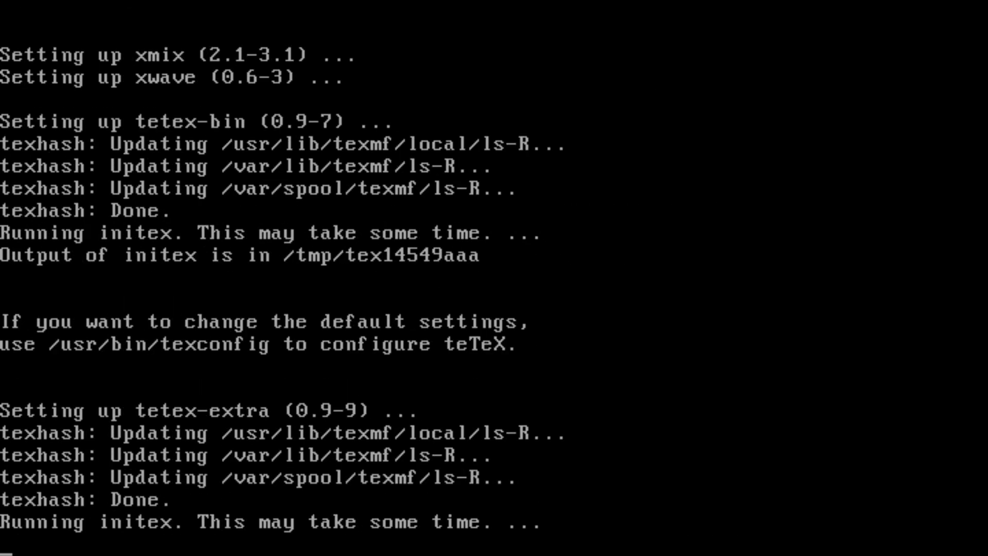
key("Return")
type("c")
key("Return")
key("Return")
key("Return")
type("n")
key("Return")
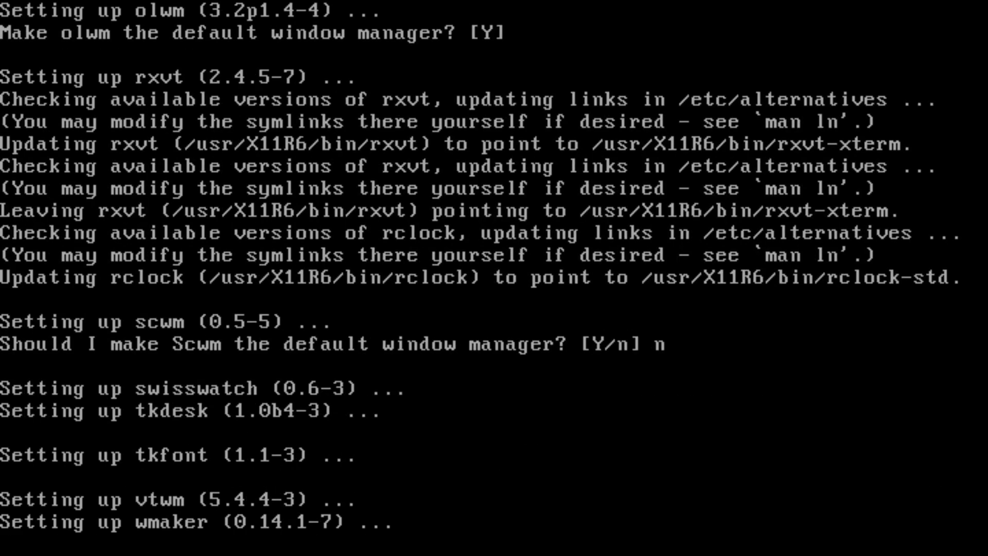
type("3")
key("Return")
key("Return")
key("Return")
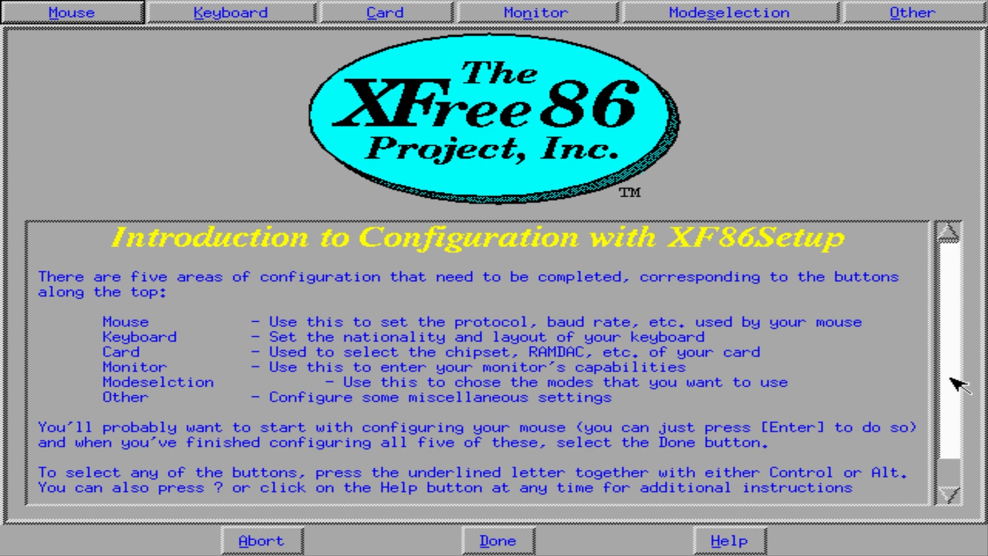
Review XF86Setup's Mouse and Keyboard settings, closing the key help, then go to the Card list.
left_click_drag(955, 384, 959, 408)
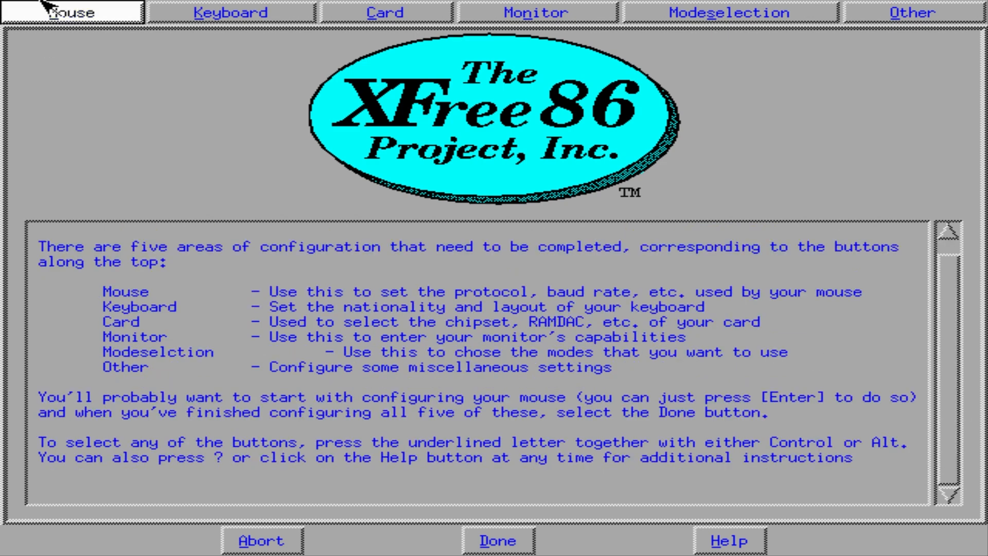
left_click(98, 8)
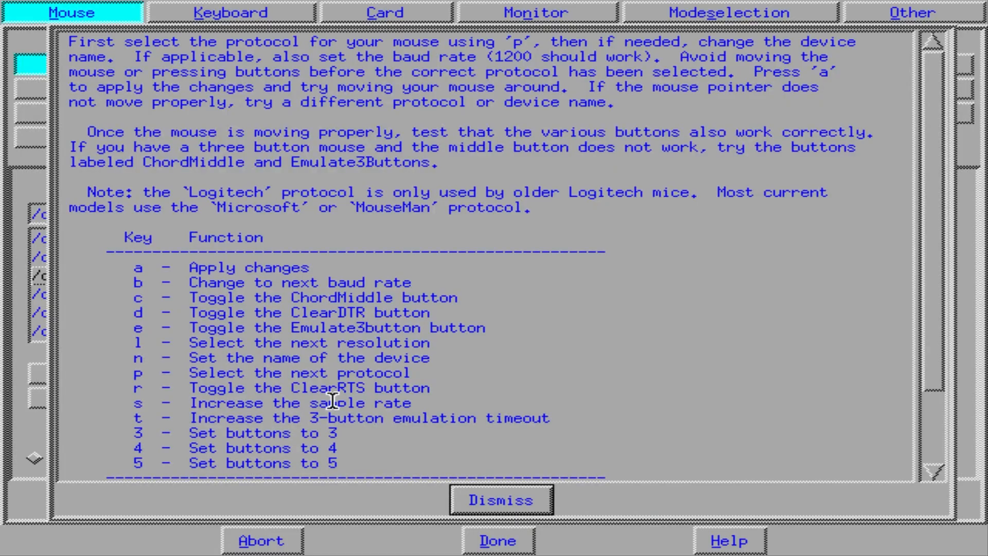
left_click(536, 505)
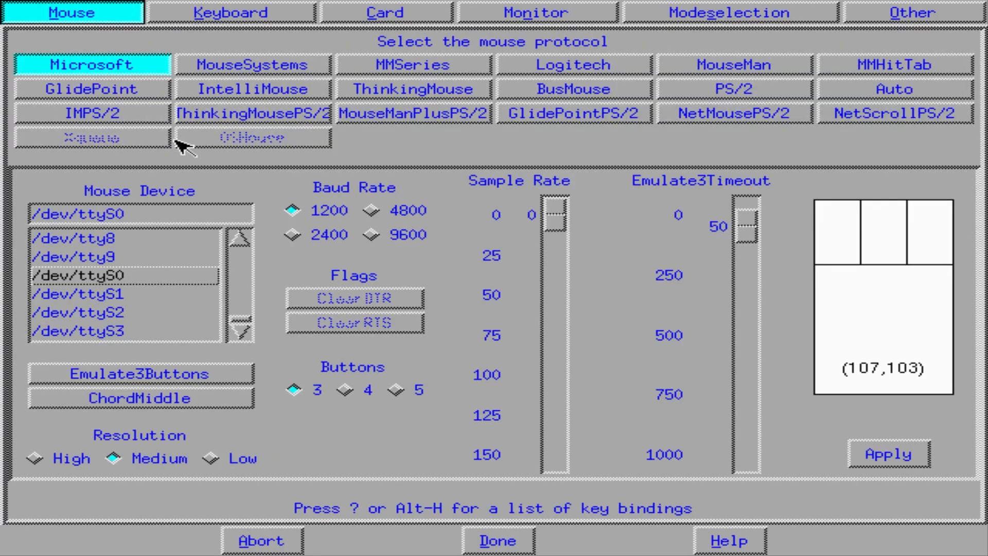
left_click(250, 20)
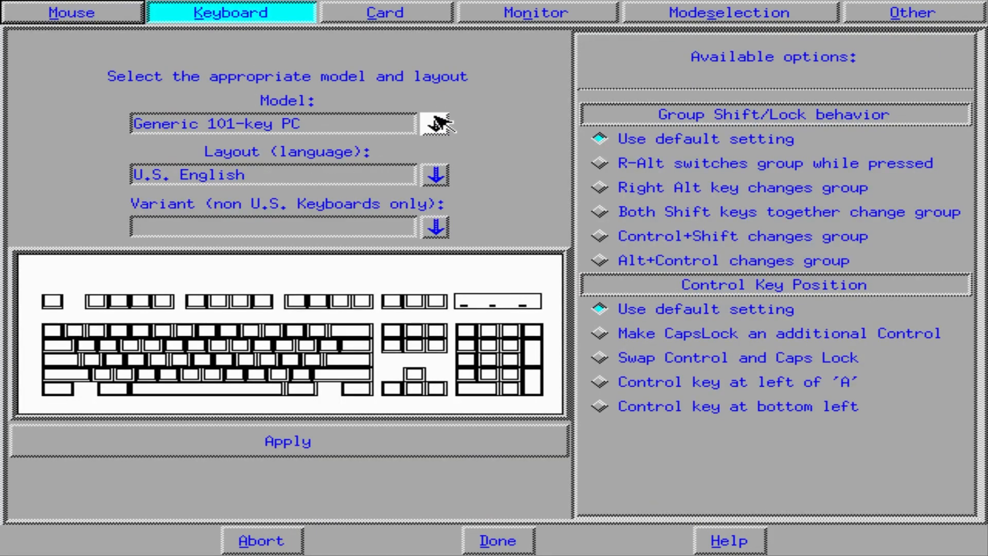
left_click(353, 17)
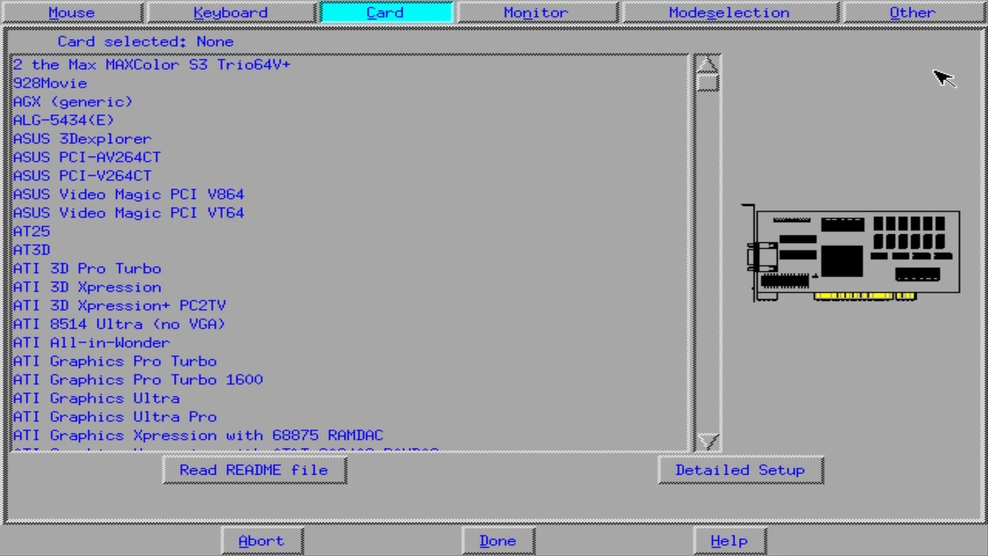
Scroll through the video card list, passing ATI Mach64 GT and Dell onboard ET4000 entries.
left_click(707, 440)
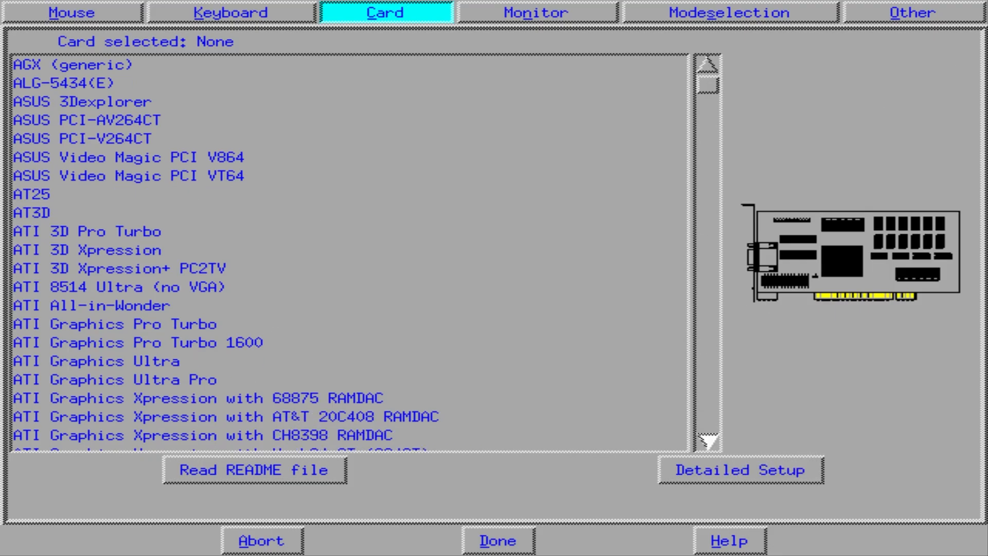
left_click(50, 398)
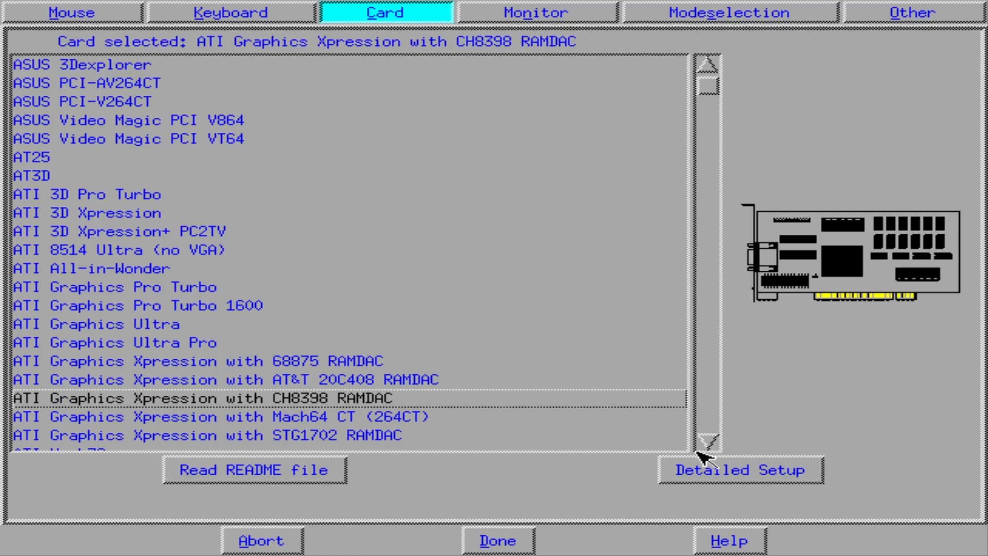
left_click(708, 441)
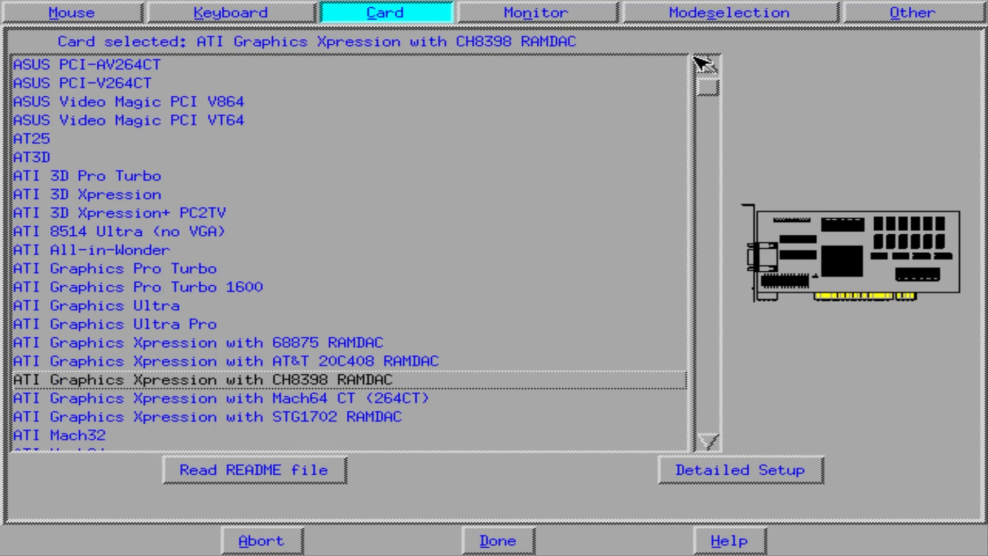
left_click(710, 102)
left_click(683, 178)
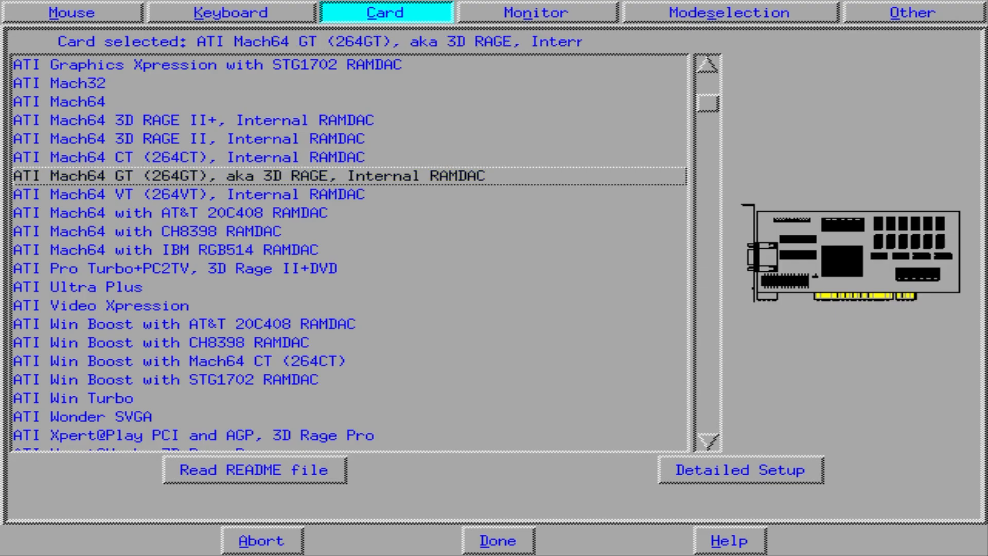
left_click(711, 240)
left_click(716, 246)
left_click(712, 265)
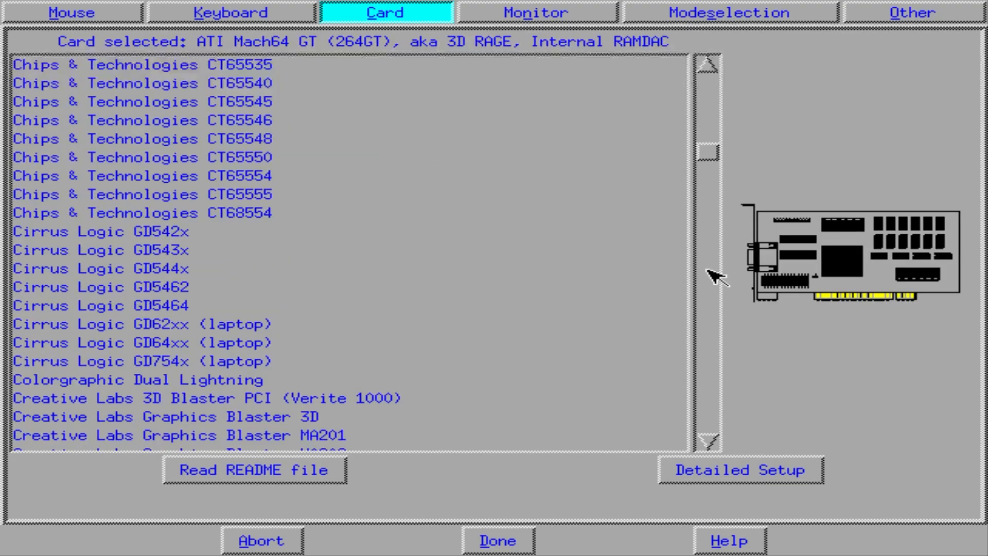
left_click(711, 274)
left_click(691, 306)
left_click(715, 310)
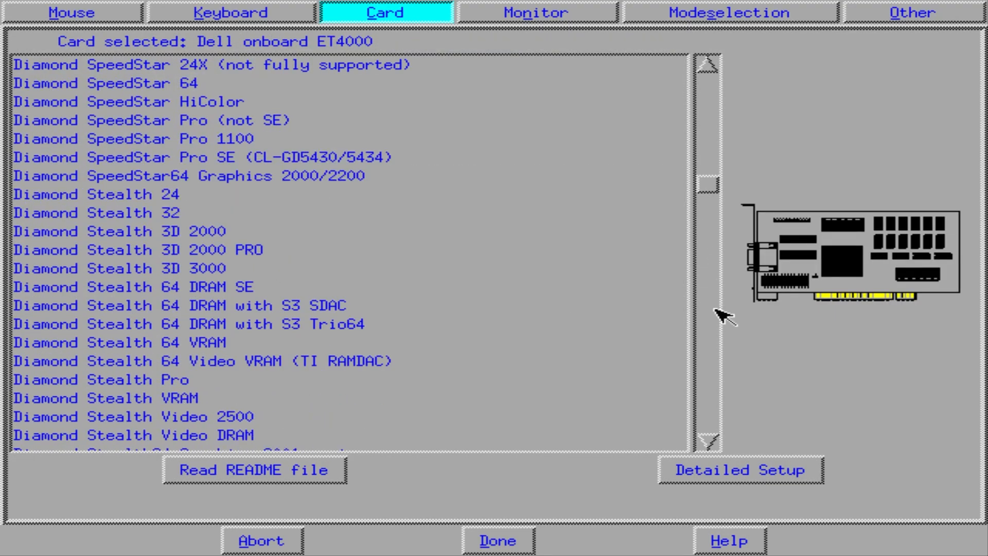
left_click(715, 310)
left_click(715, 310)
left_click(716, 309)
left_click(716, 310)
left_click(715, 310)
left_click(716, 310)
left_click(717, 310)
left_click(716, 310)
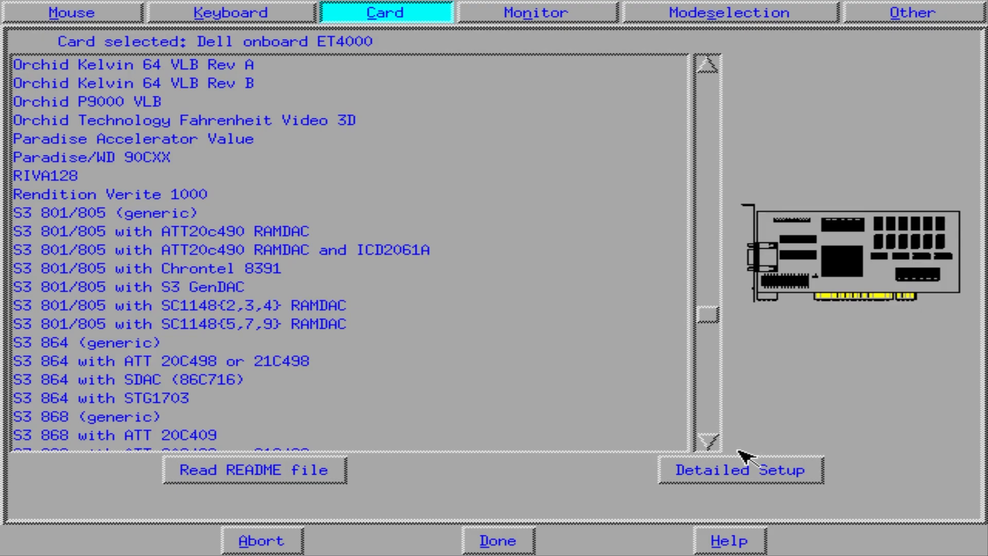
Scroll to the S3 entries, select S3 ViRGE/DX (generic) and move on to the Monitor settings.
left_click(710, 440)
left_click(709, 440)
left_click(709, 440)
left_click(709, 440)
left_click(713, 436)
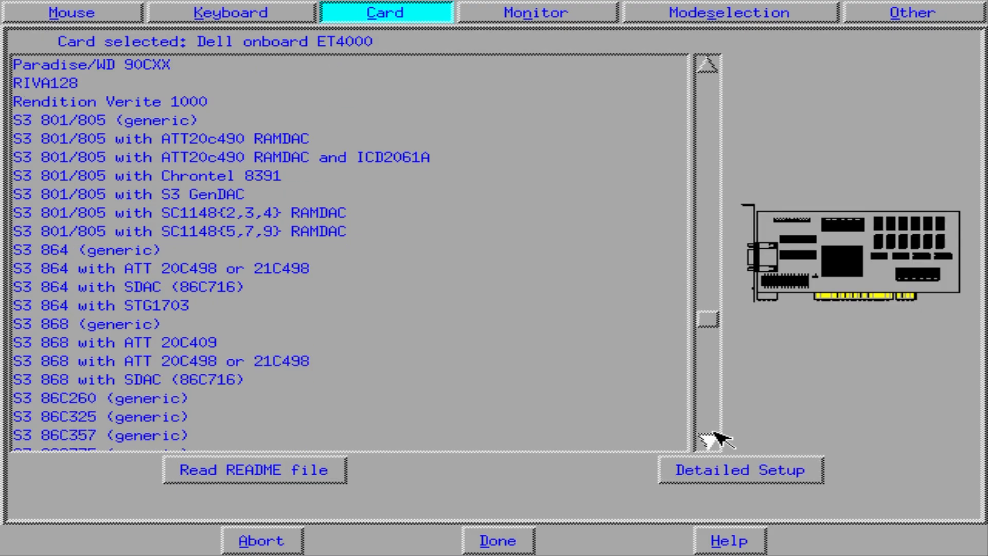
left_click(716, 336)
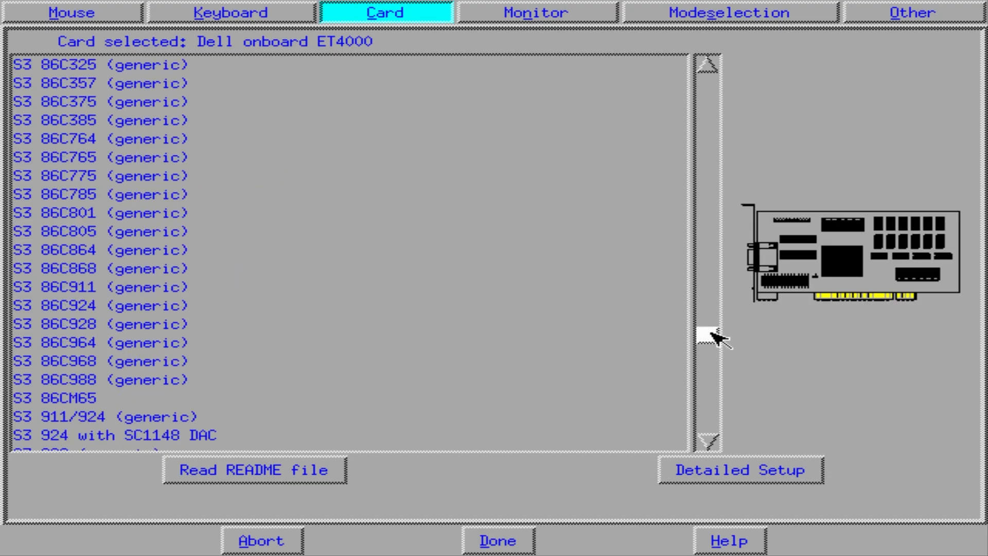
left_click(710, 370)
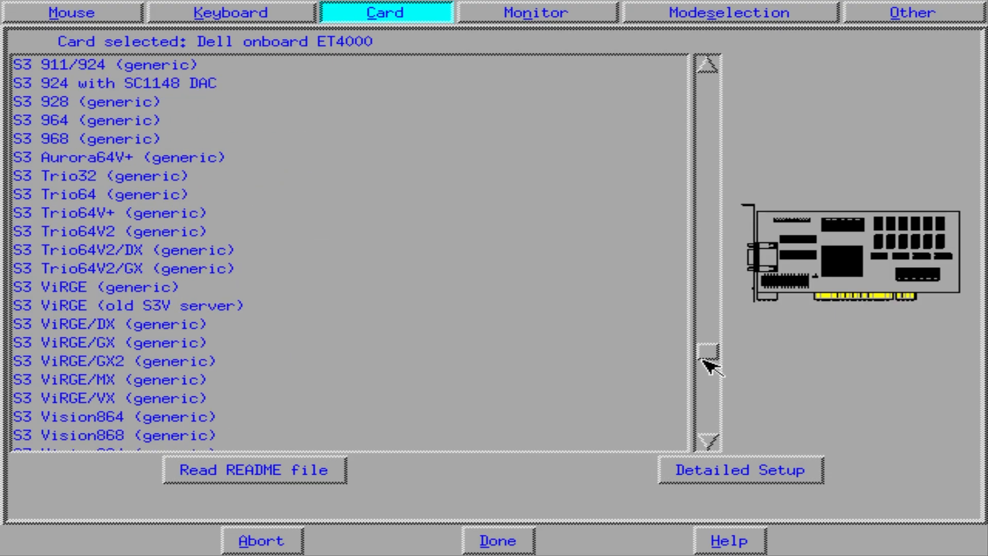
left_click(82, 326)
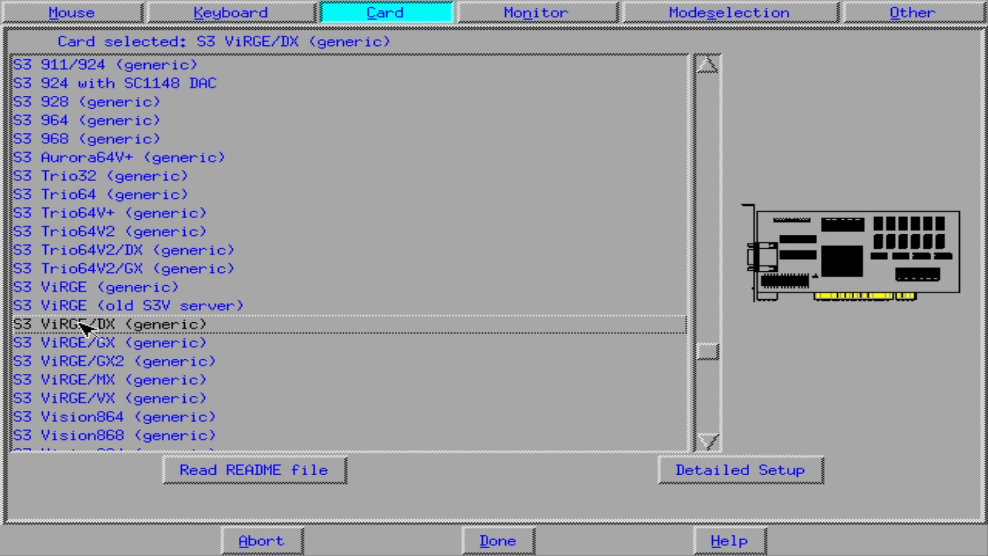
left_click(498, 539)
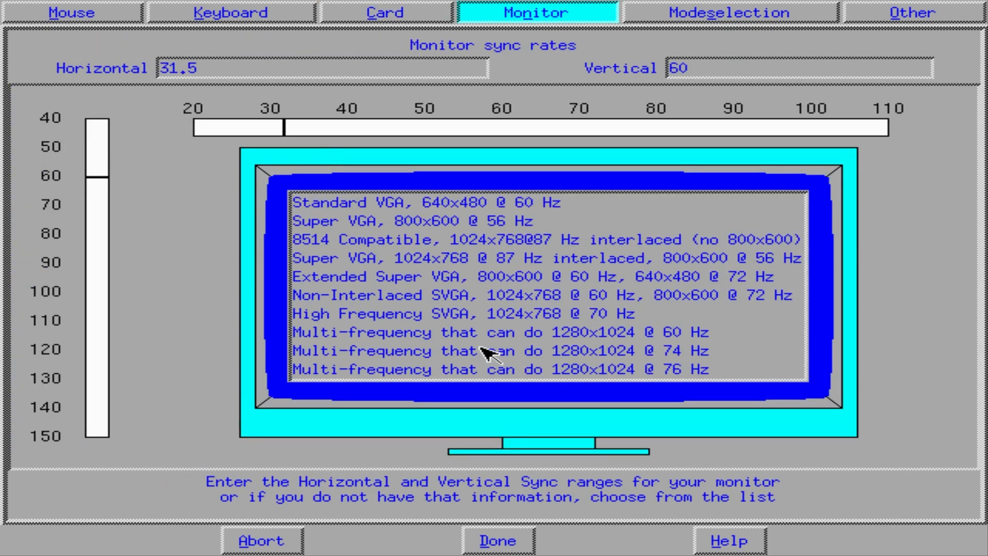
Pick a monitor type, accept the screen modes with Alt+D, and click Okay to start X.
left_click(564, 334)
key("alt+d")
key("alt+d")
key("alt+d")
left_click(521, 337)
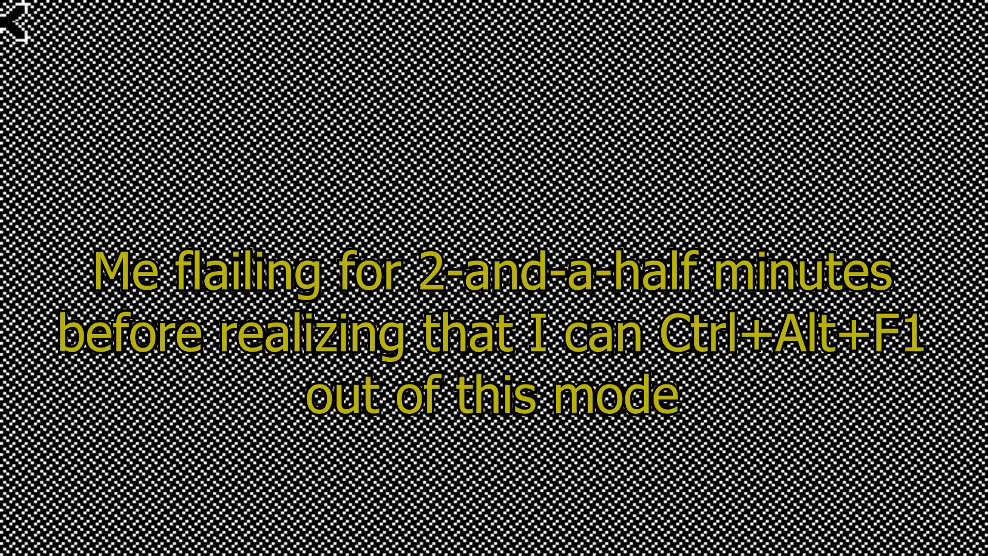
Switch to the text console with Ctrl+Alt+F1 and answer the priority prompt.
key("ctrl+alt+F1")
key("Return")
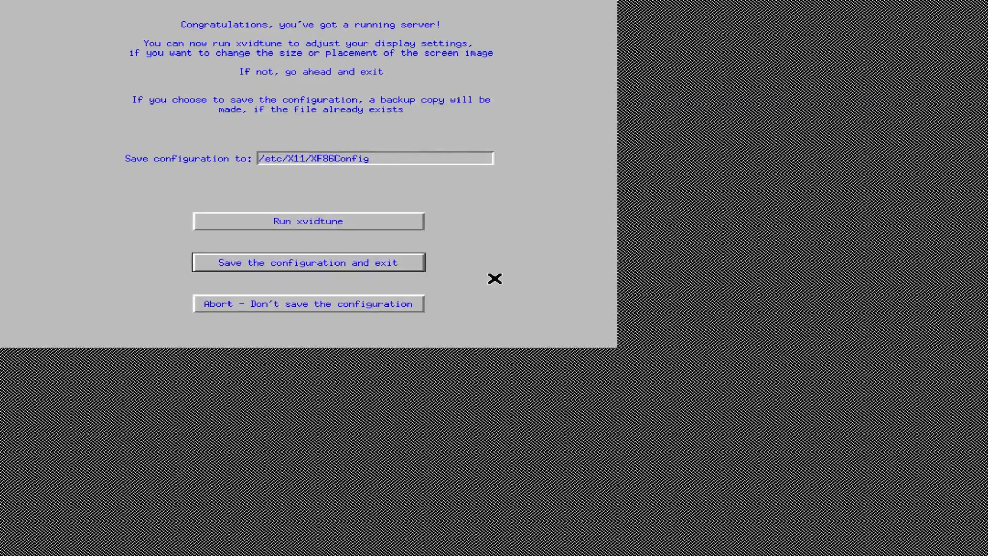
Run xvidtune, then answer y to both xdm prompts so xdm starts at boot.
left_click(327, 220)
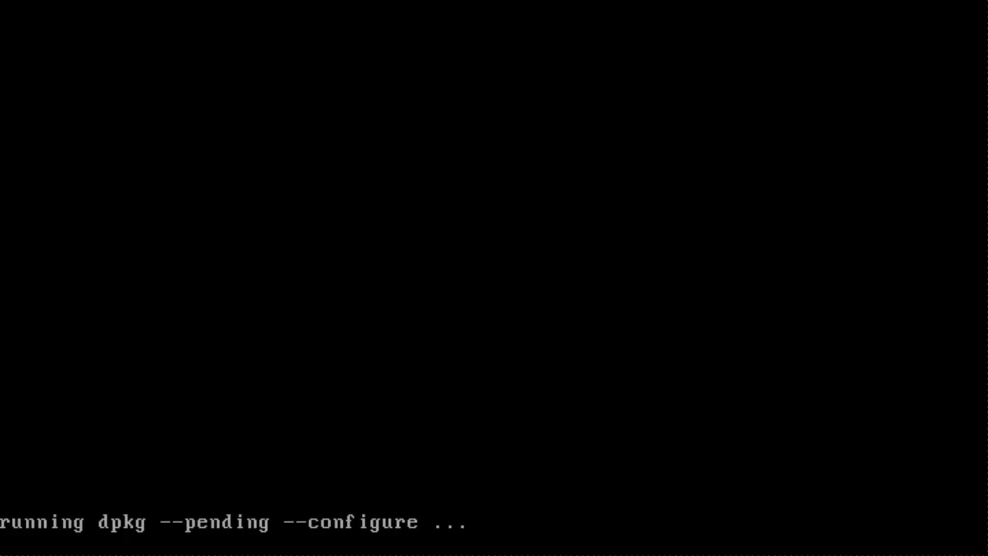
type("y")
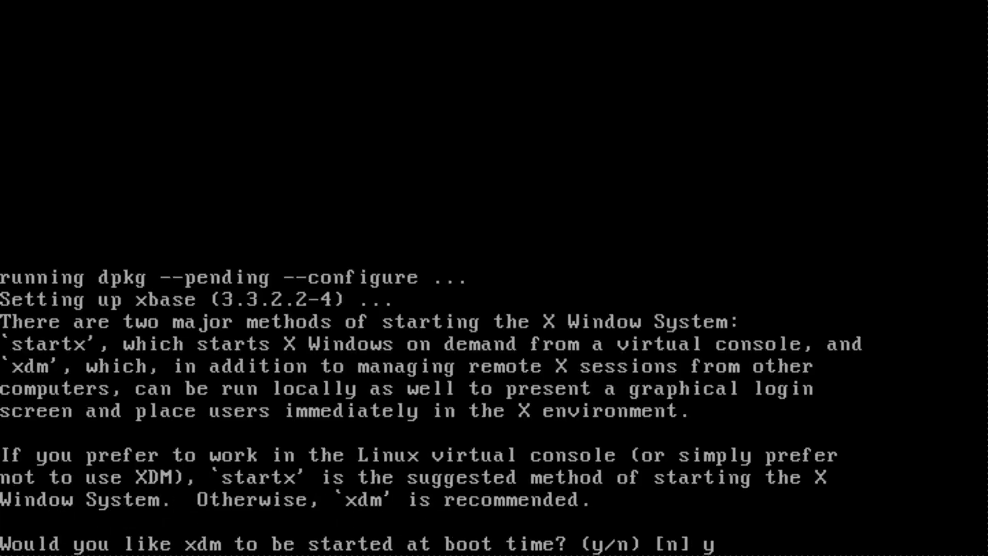
key("Return")
type("y")
key("Return")
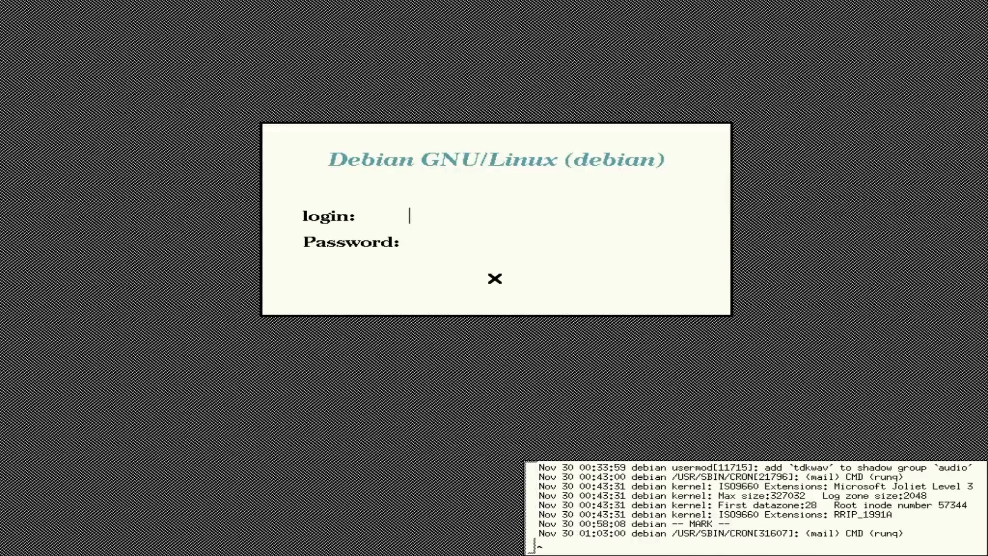
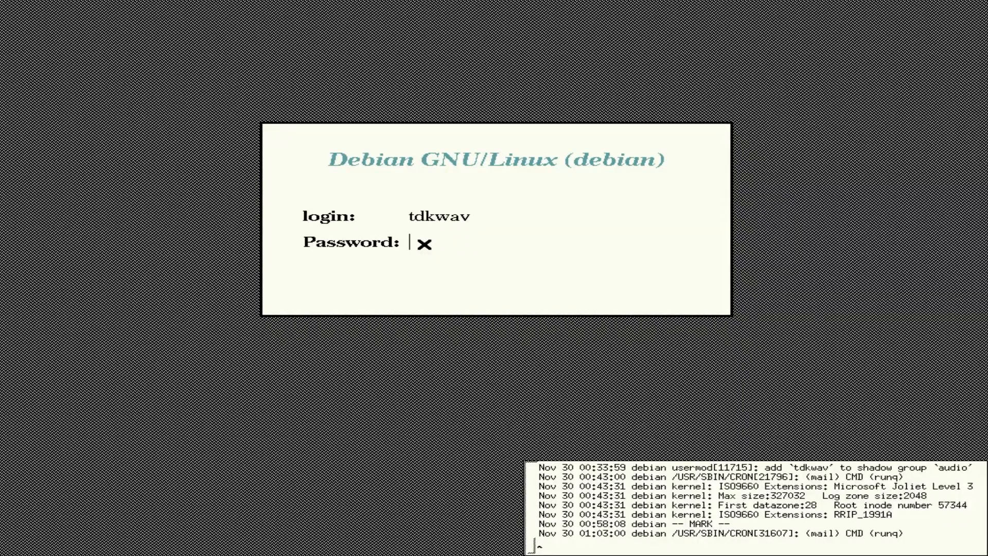
Retry the xdm login with the user name after it fails, then log in as root.
key("Return")
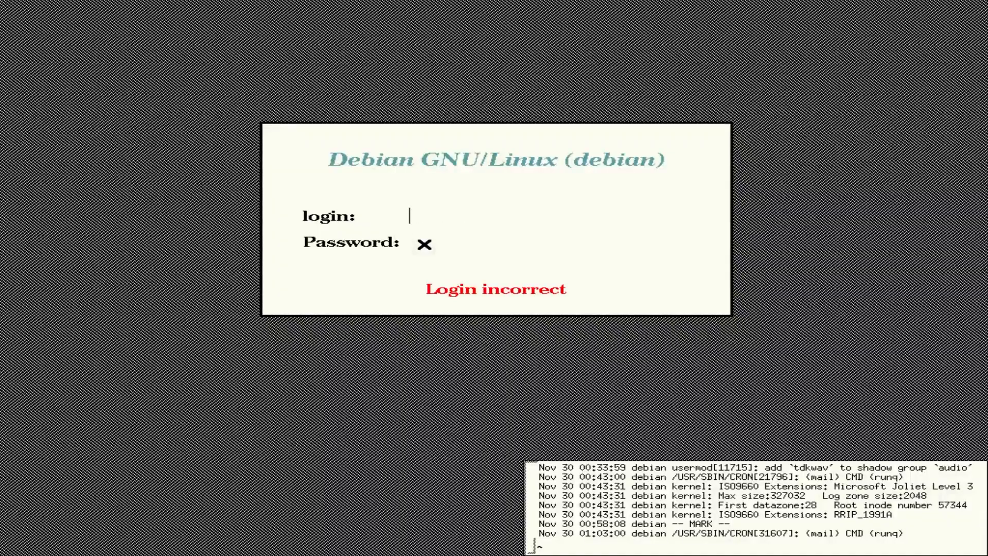
key("BackSpace")
key("BackSpace")
key("BackSpace")
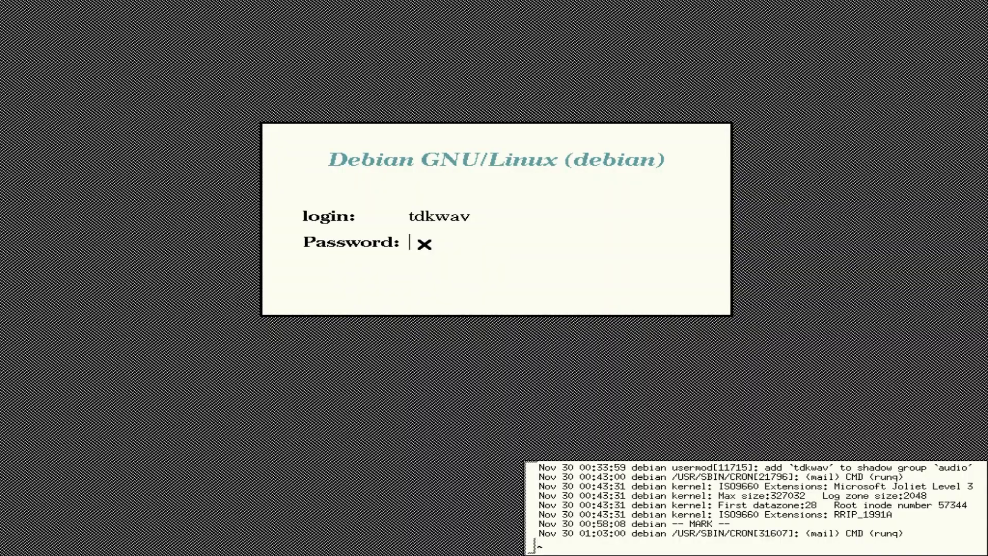
key("Return")
key("Return")
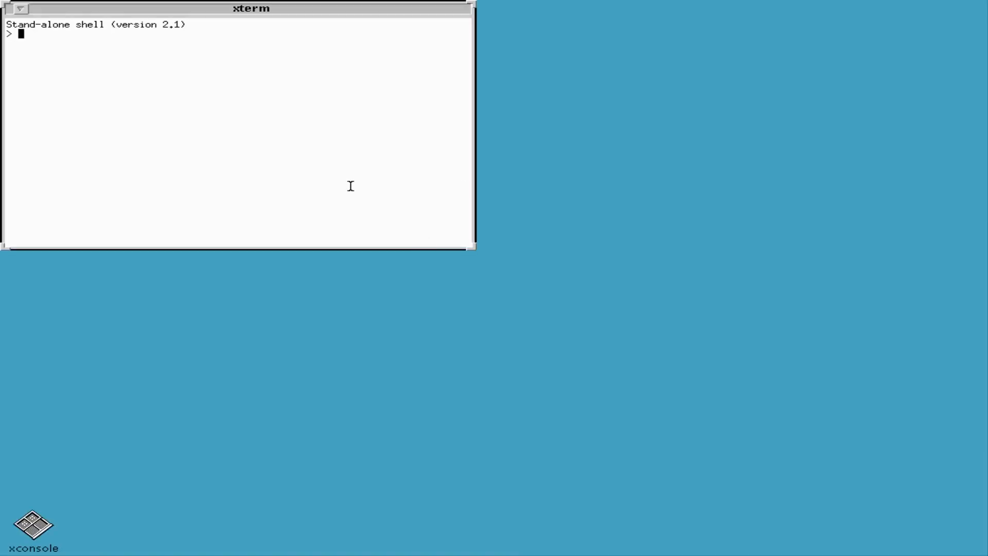
Move the xterm toward the centre, iconify it, and continue past the install notice.
left_click_drag(129, 6, 340, 97)
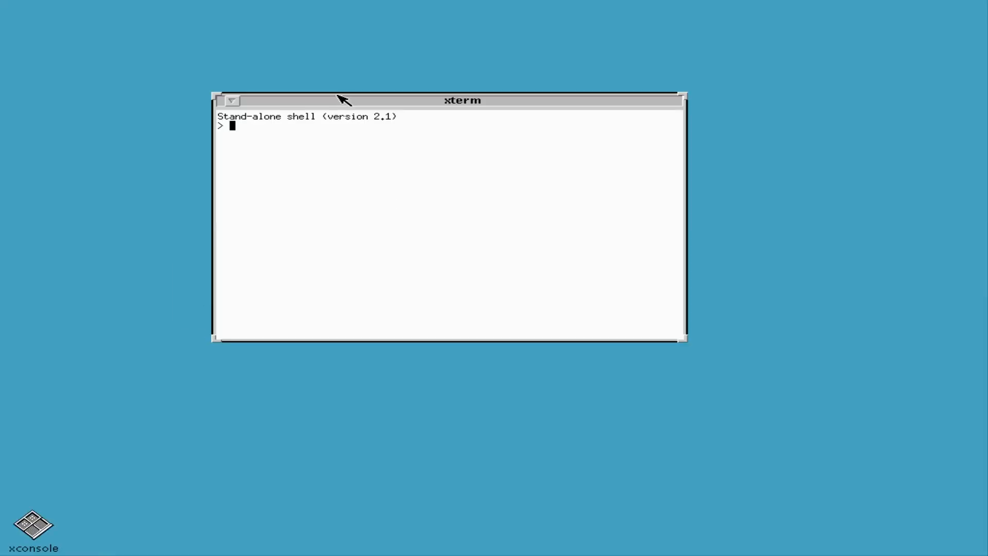
left_click(278, 111)
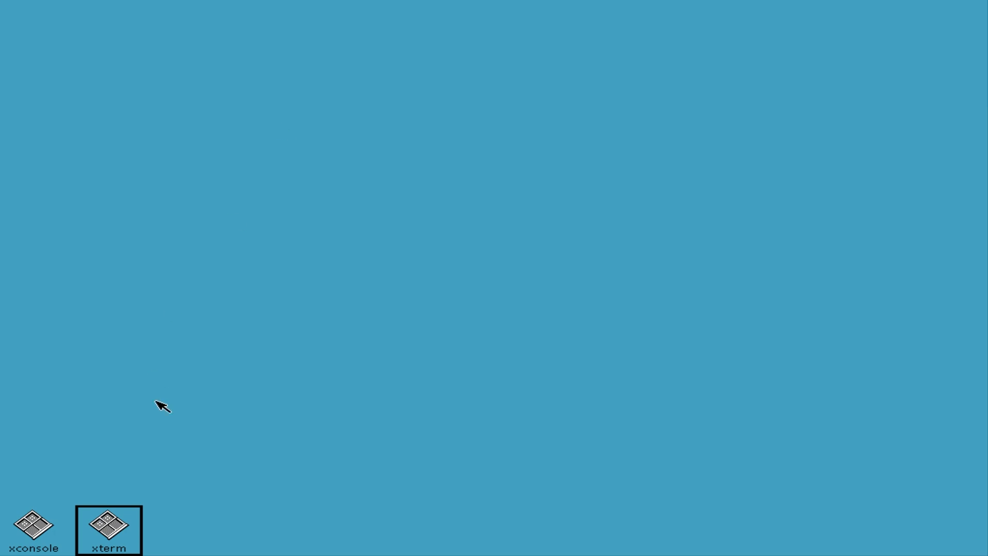
left_click(239, 188)
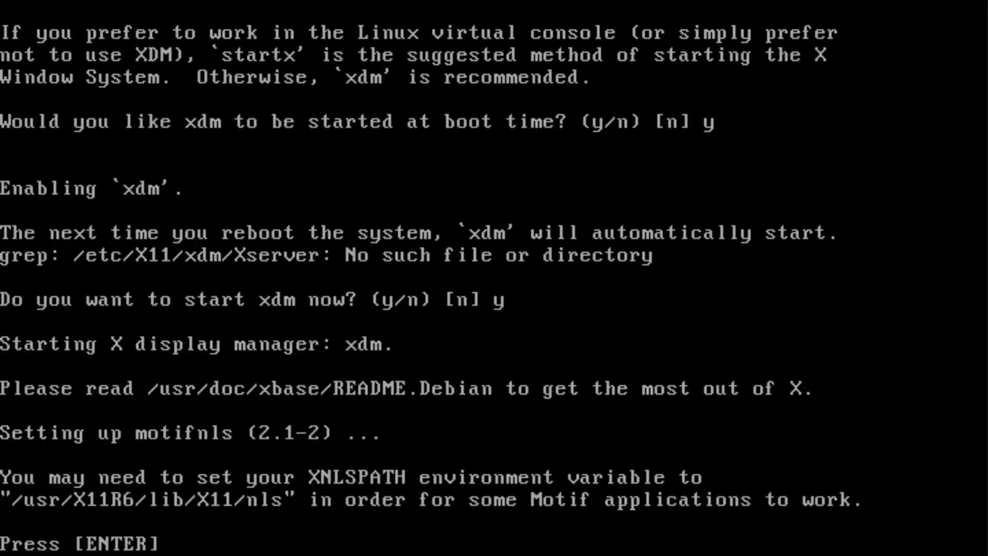
key("Return")
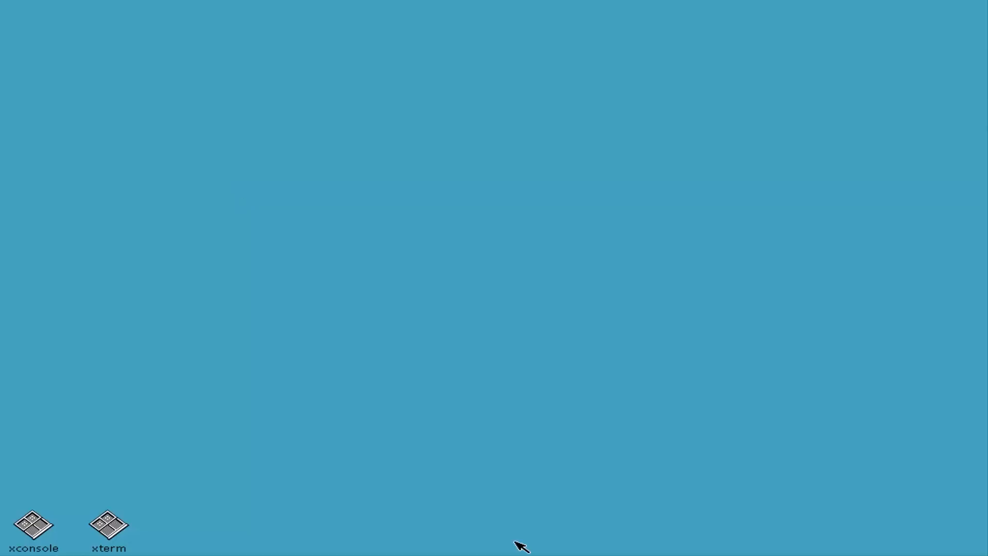
Exit the X window system from the desktop root menu and confirm.
right_click(713, 538)
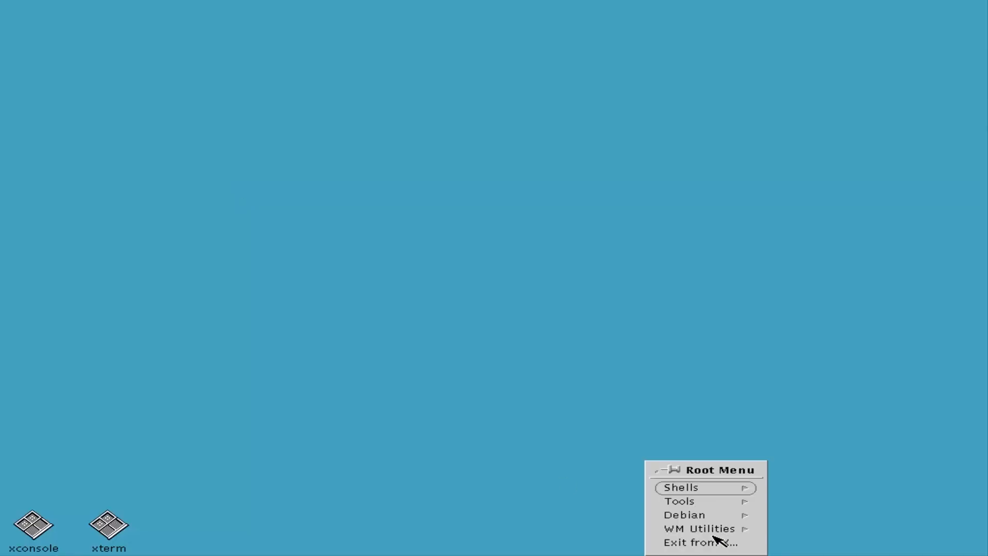
left_click(701, 543)
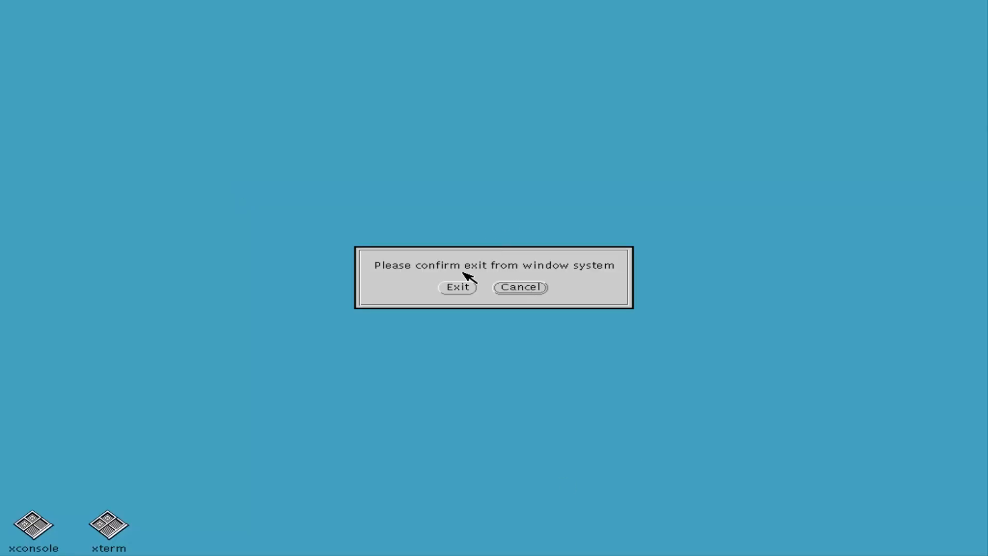
left_click(455, 287)
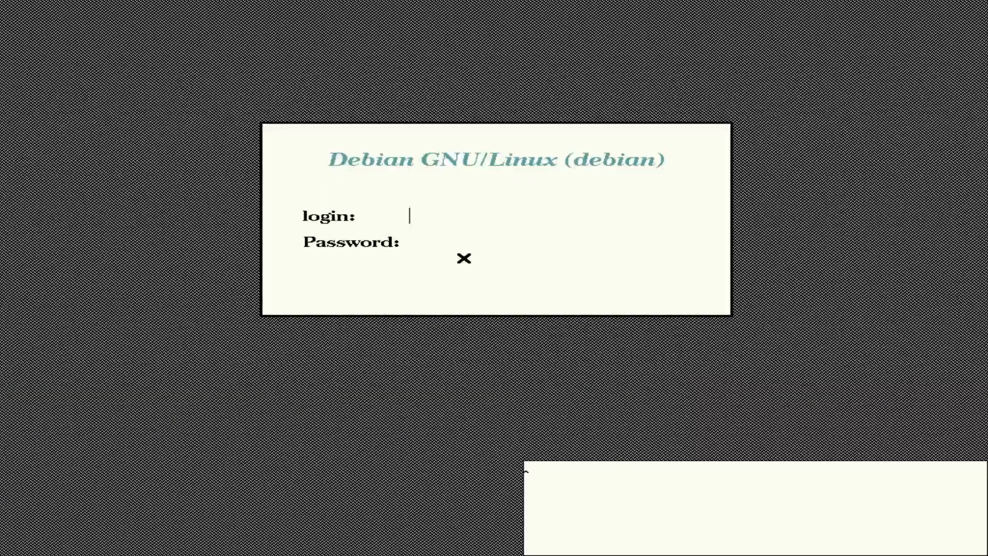
Switch to the text console and back to xdm, then log in as the regular user.
key("ctrl+alt+F1")
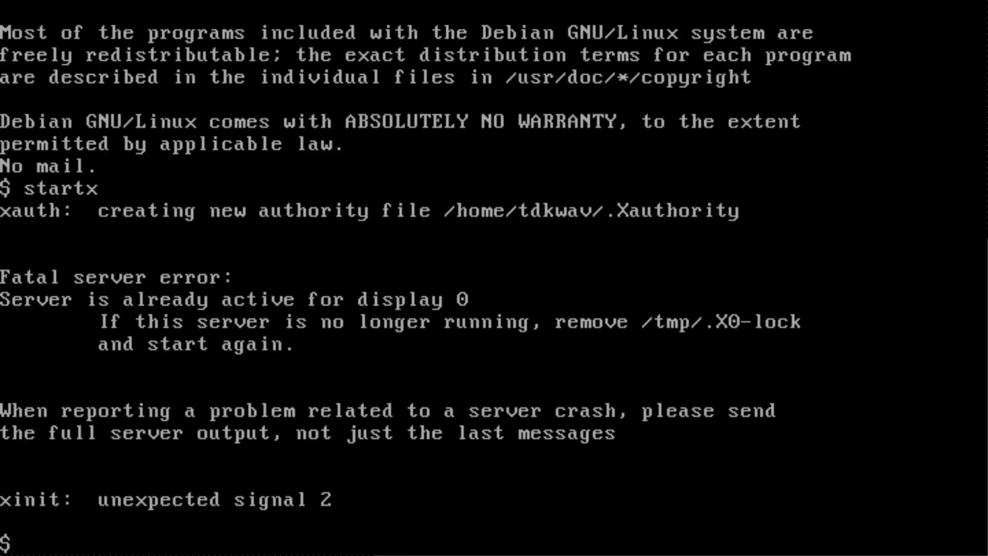
key("ctrl+alt+F7")
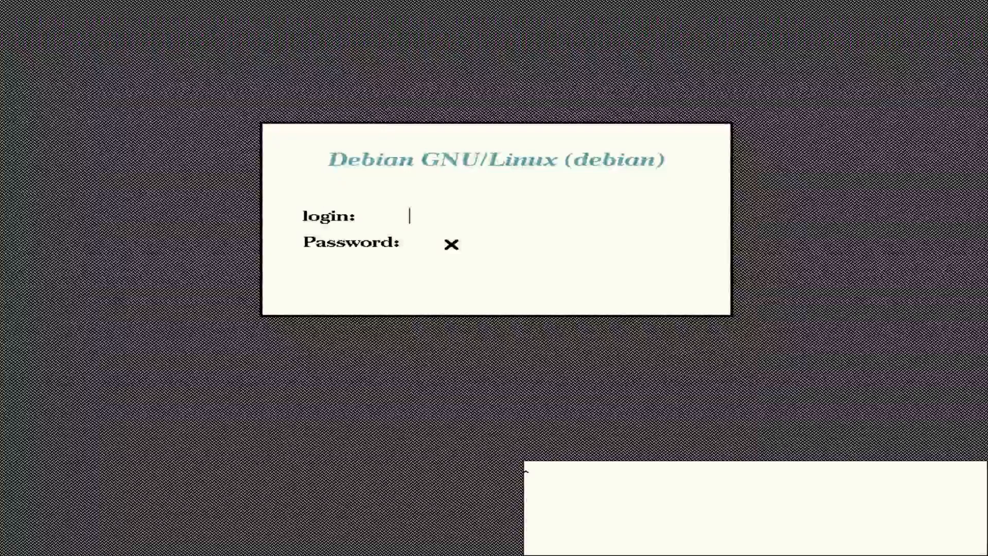
type("tdkwav")
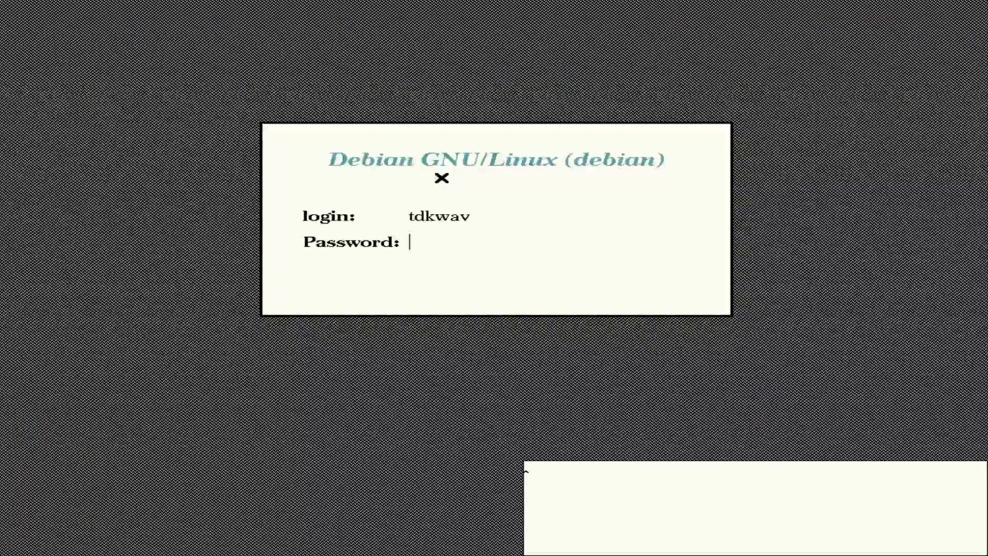
key("Return")
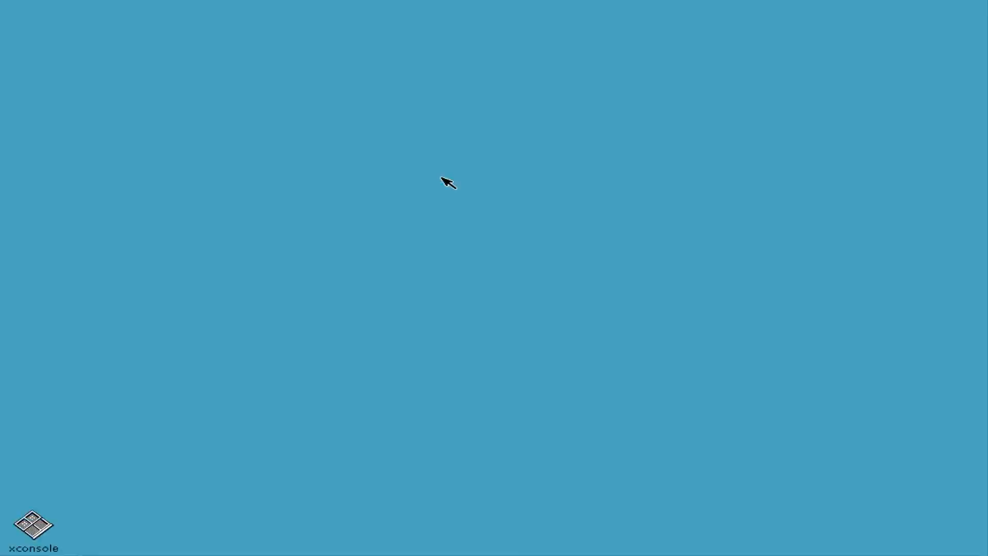
Move the xterm to the screen centre and open a new shell window from the root menu.
left_click_drag(159, 15, 455, 144)
right_click(145, 188)
left_click(93, 214)
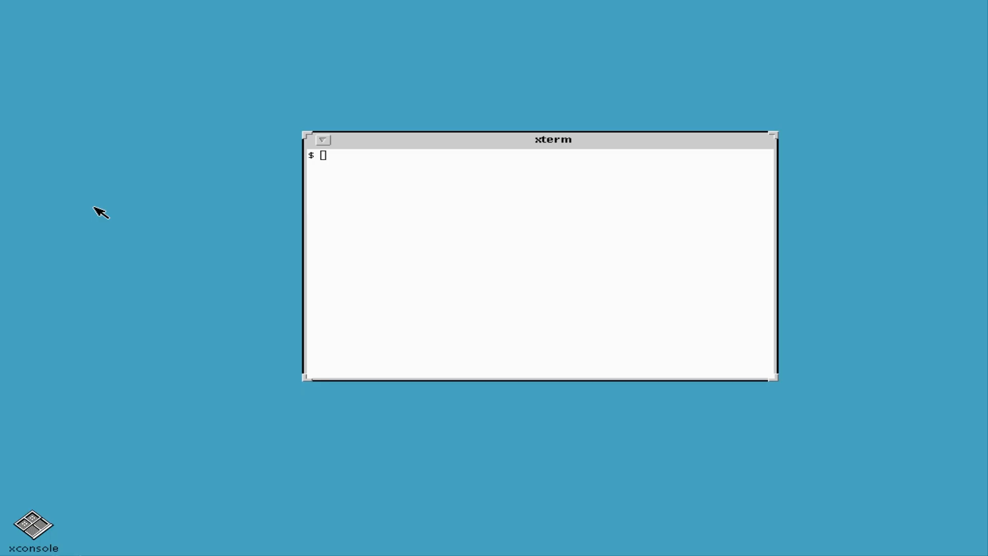
right_click(136, 174)
left_click(206, 175)
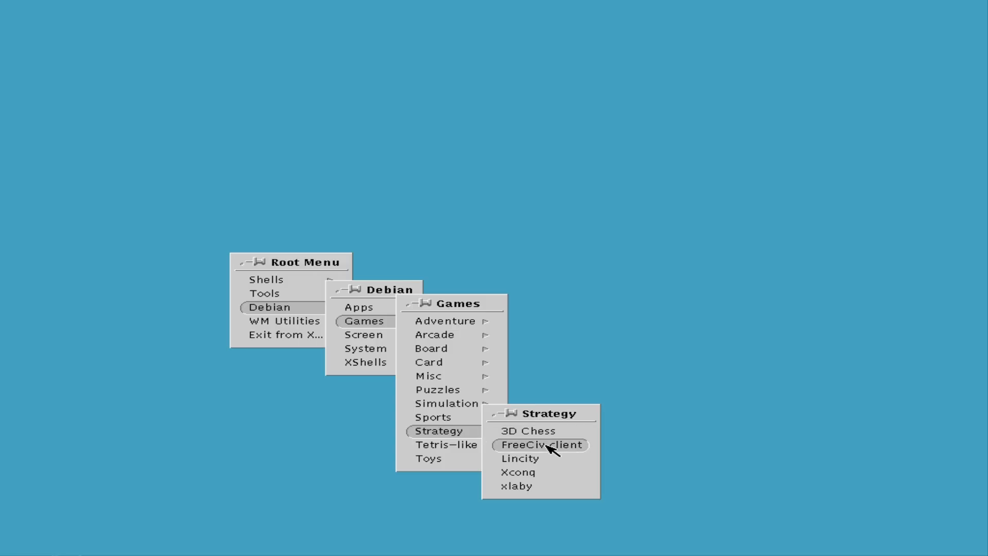
Launch 3D Chess and arrange its control panel and boards Y and Z side by side.
left_click(540, 435)
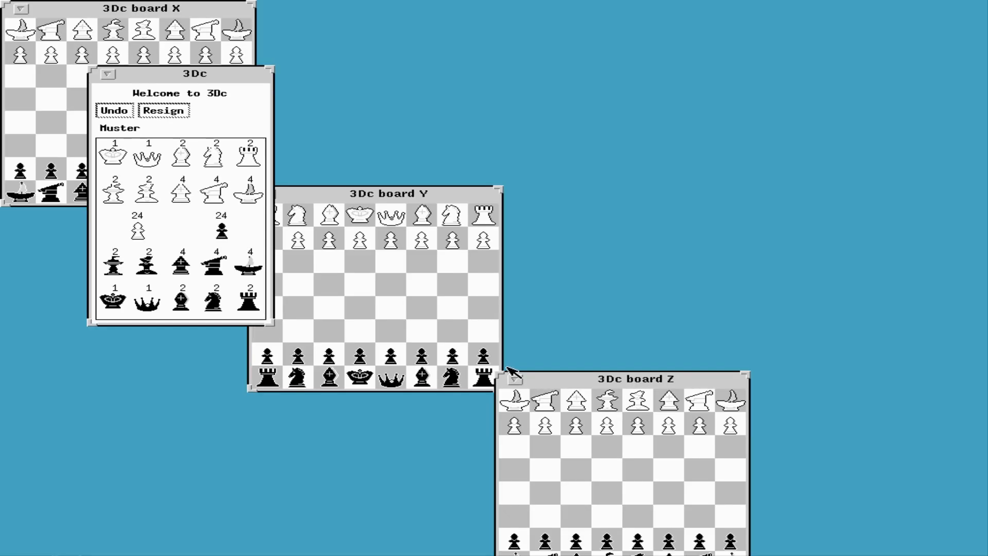
left_click_drag(160, 83, 787, 101)
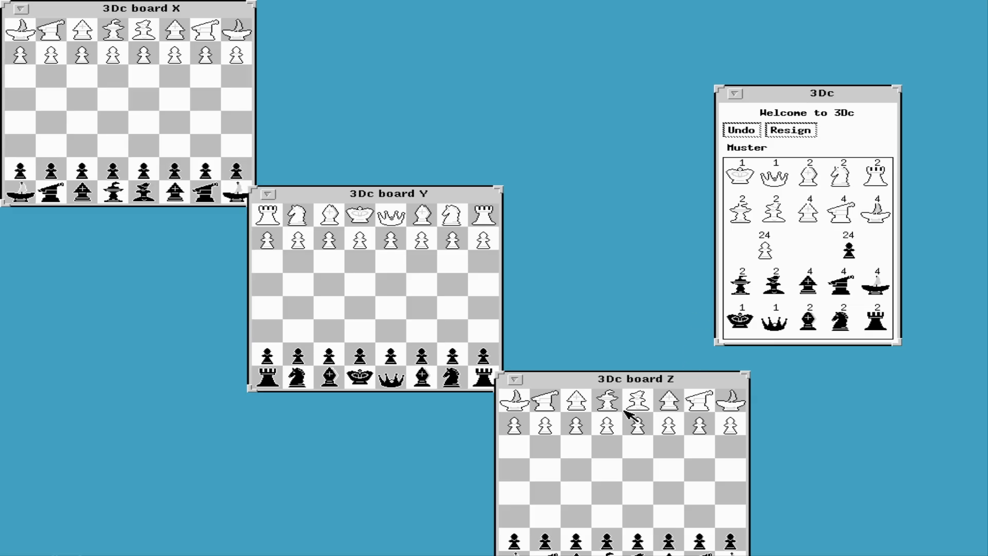
left_click_drag(419, 190, 179, 329)
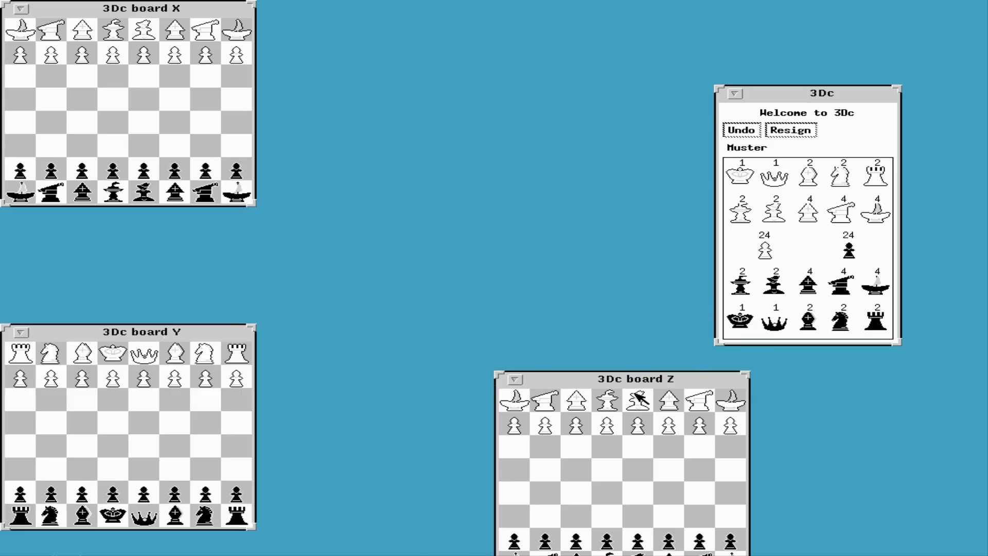
left_click_drag(625, 393, 471, 229)
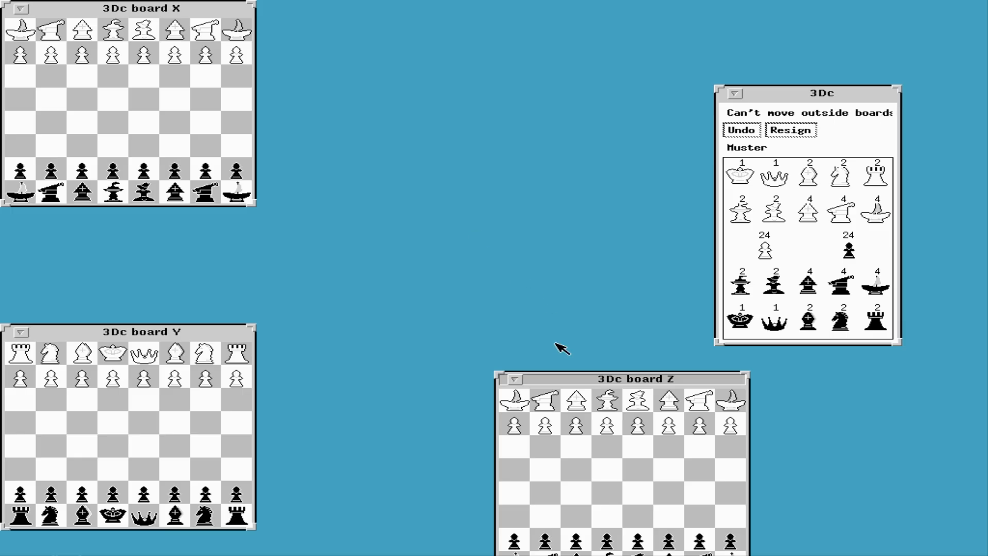
left_click_drag(584, 382, 443, 223)
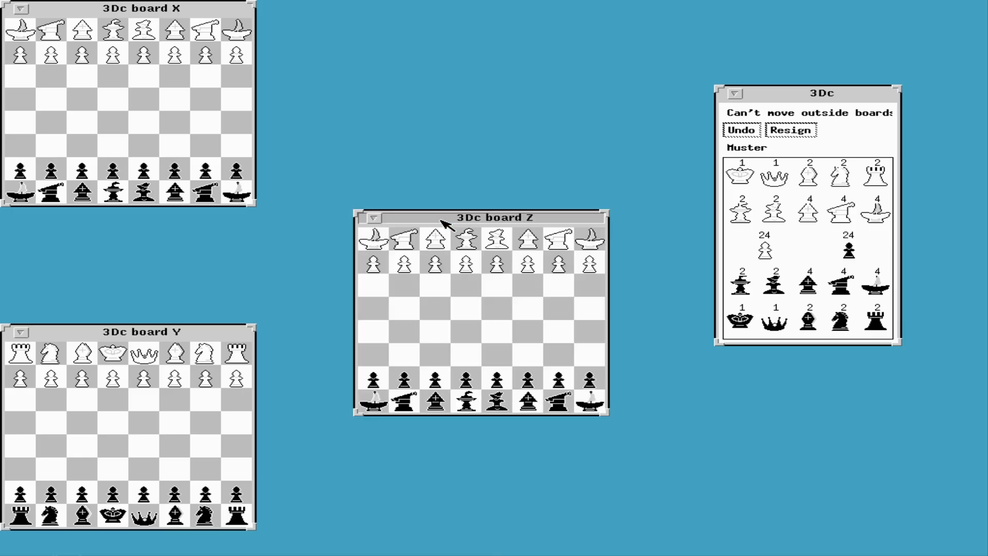
left_click_drag(134, 331, 222, 289)
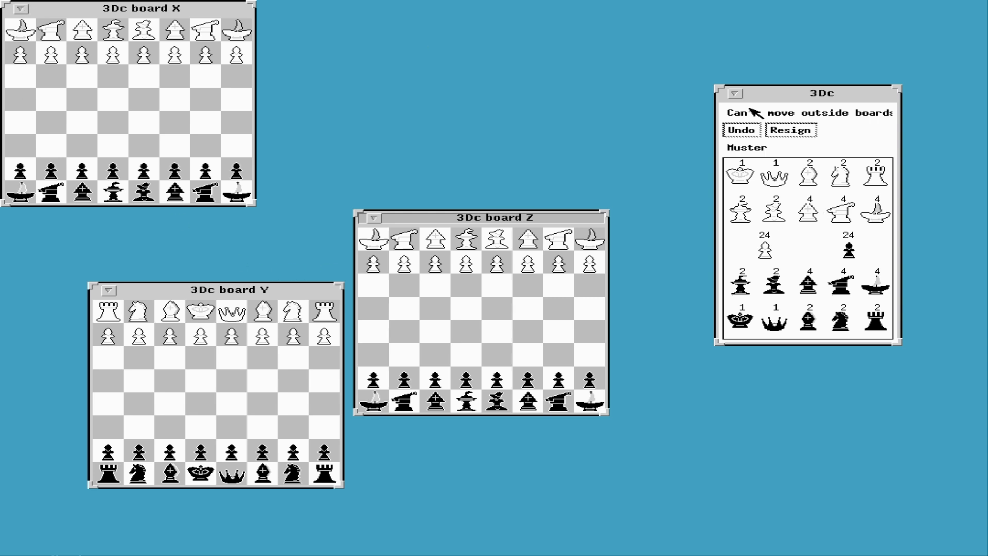
Iconify and restore the 3Dc control panel, iconify board X, and open its icon's window menu.
left_click(735, 94)
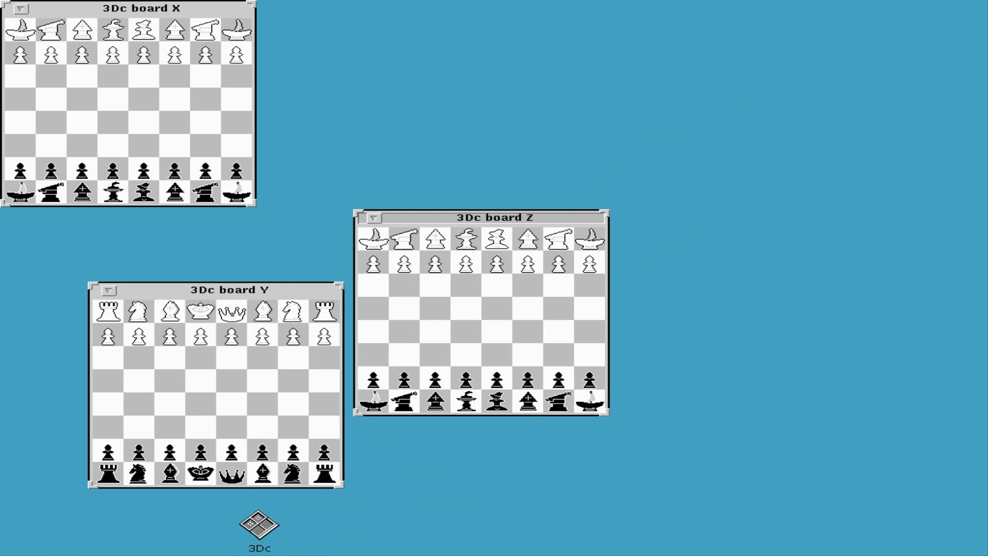
left_click(250, 534)
double_click(257, 542)
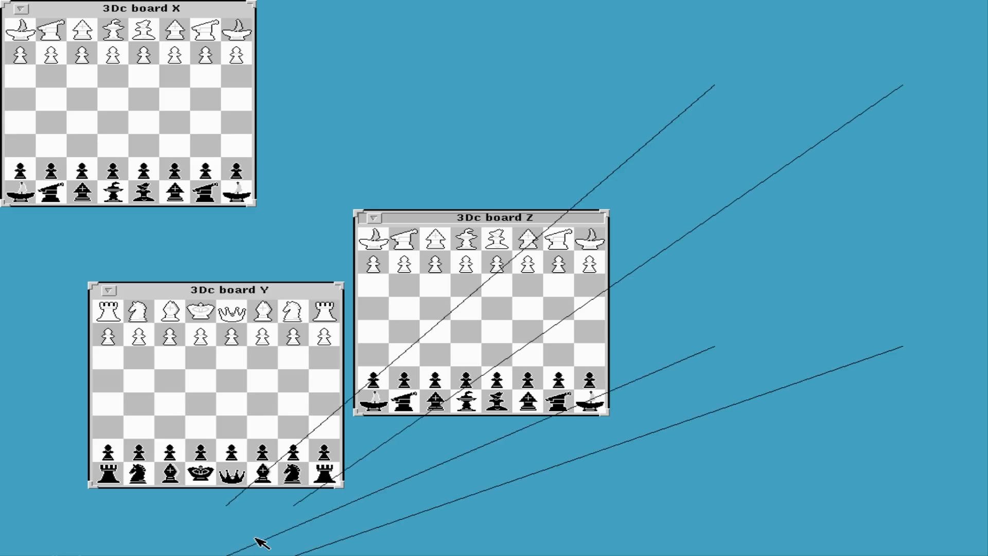
right_click(375, 137)
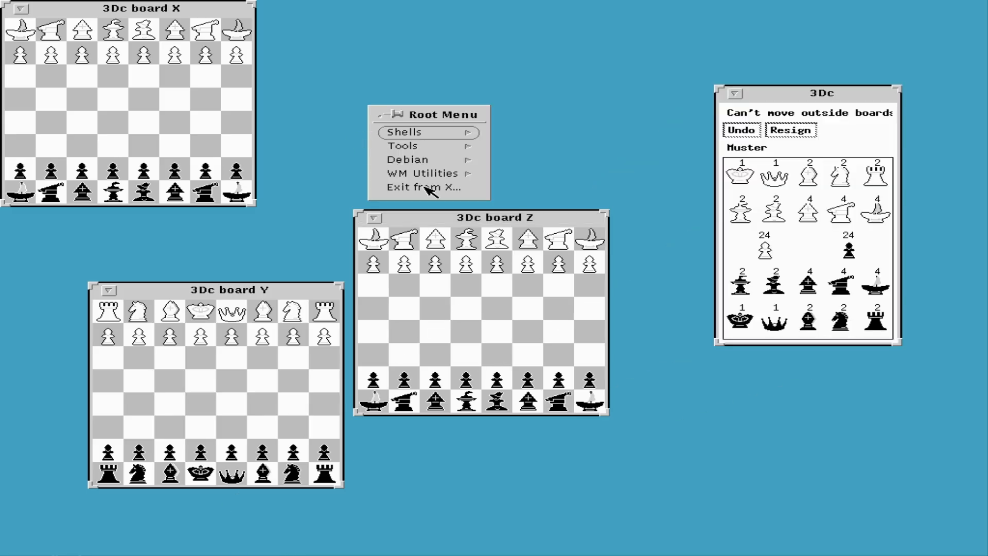
left_click(231, 92)
left_click(18, 7)
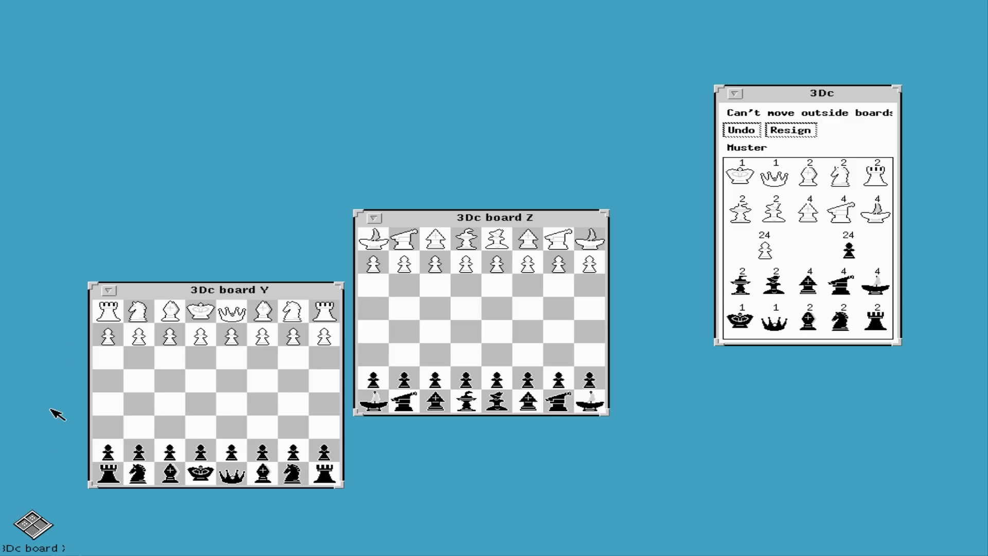
right_click(41, 525)
Quit 3D Chess and launch the LinCity game from the root menu.
left_click(77, 543)
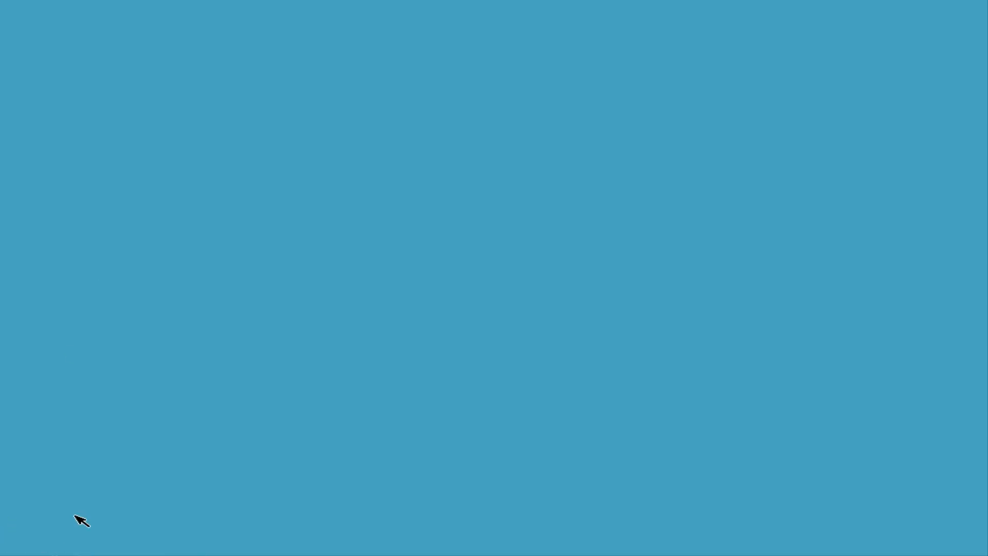
right_click(355, 238)
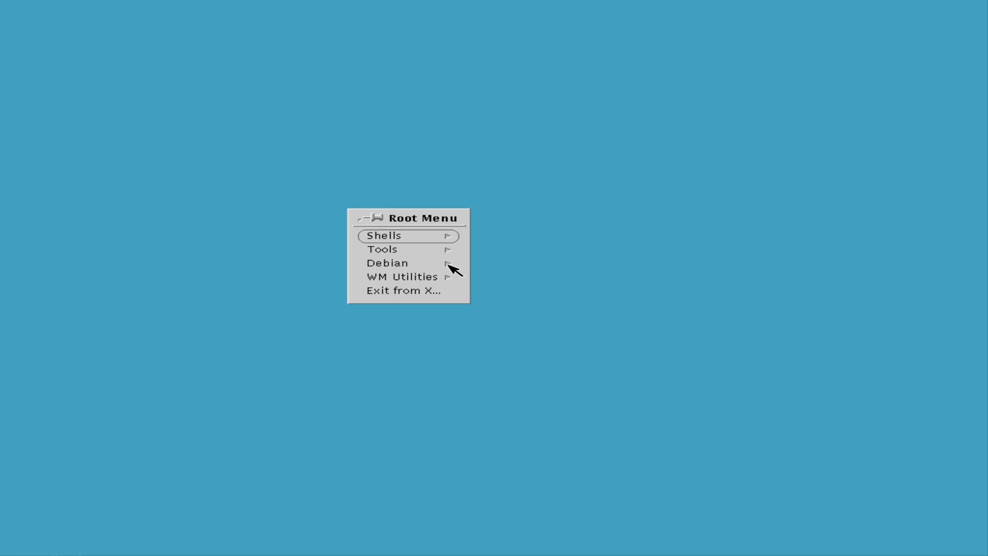
mouse_move(449, 264)
mouse_move(512, 277)
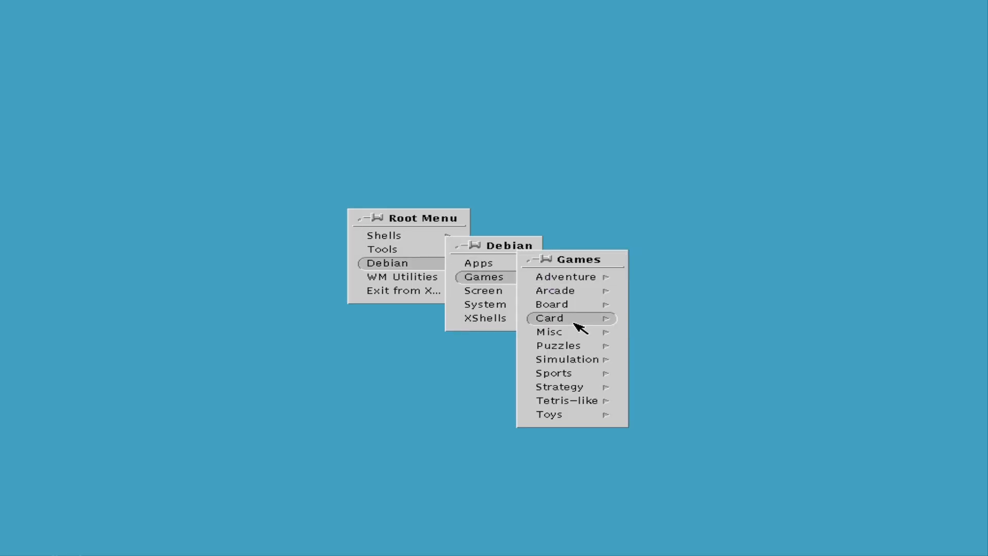
mouse_move(571, 387)
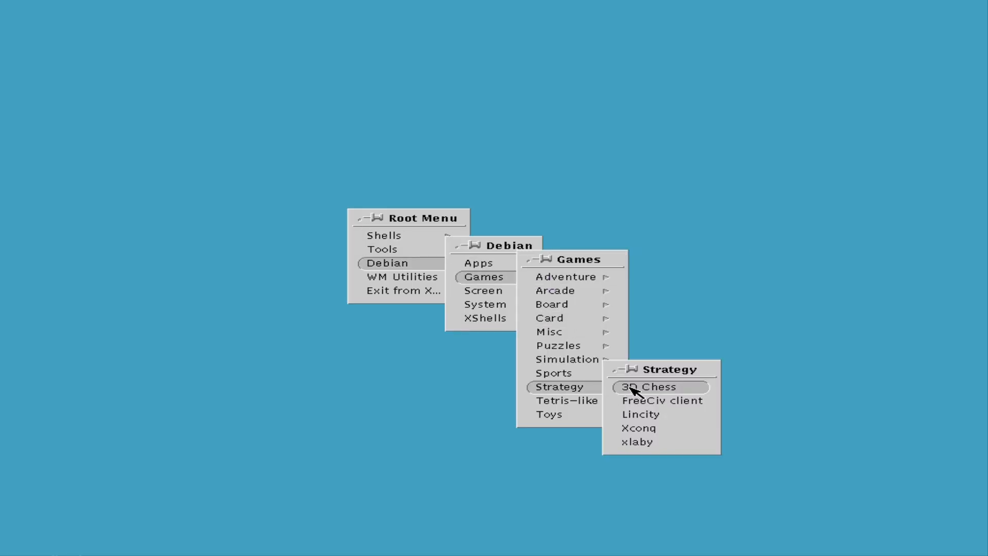
left_click(645, 415)
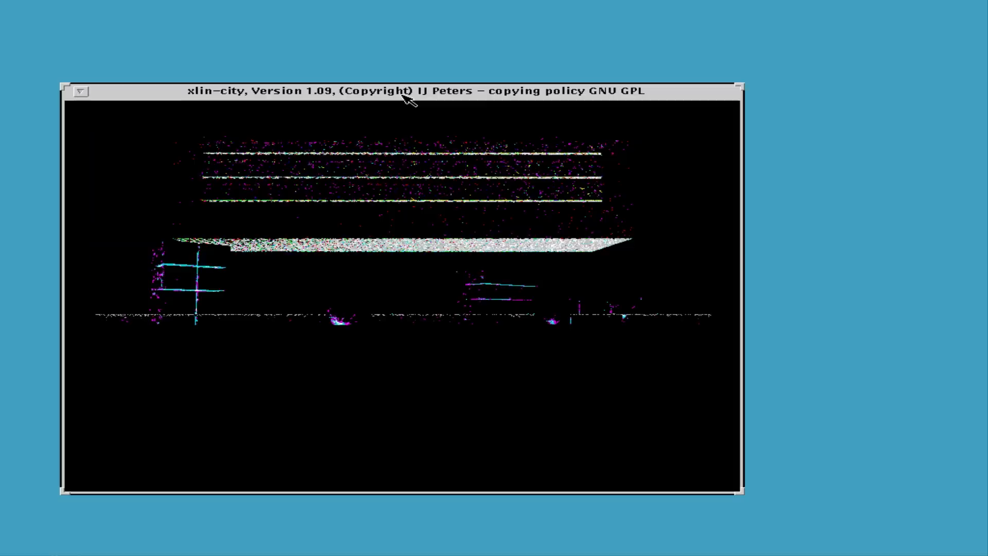
Move the LinCity window, skip the splash, view Residences help, lay two track tiles, then iconify it.
left_click_drag(387, 97, 498, 88)
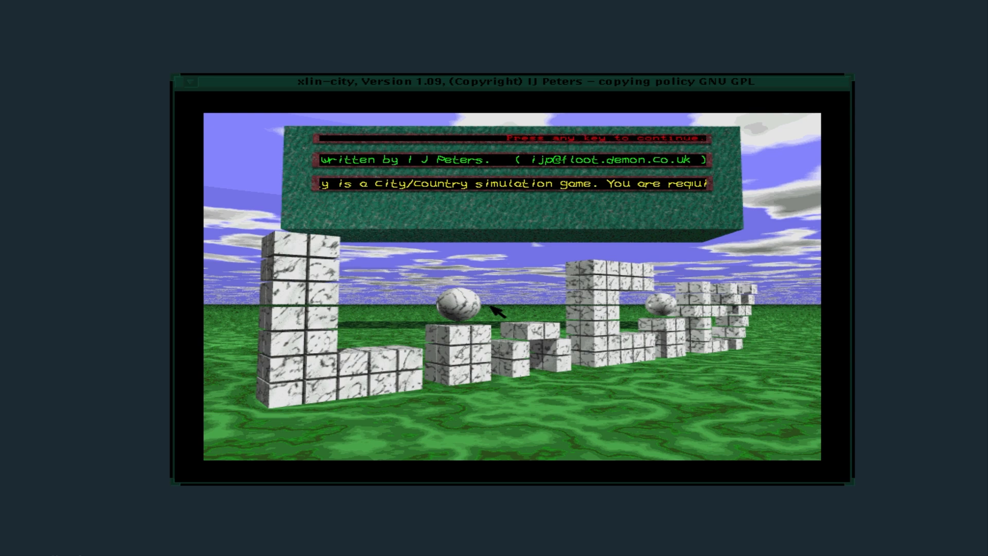
key("Return")
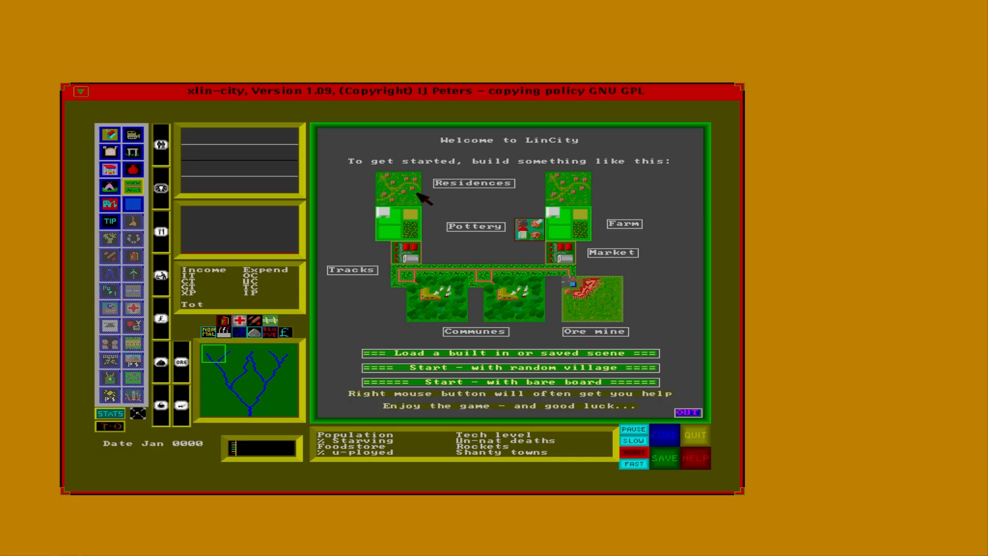
left_click(400, 224)
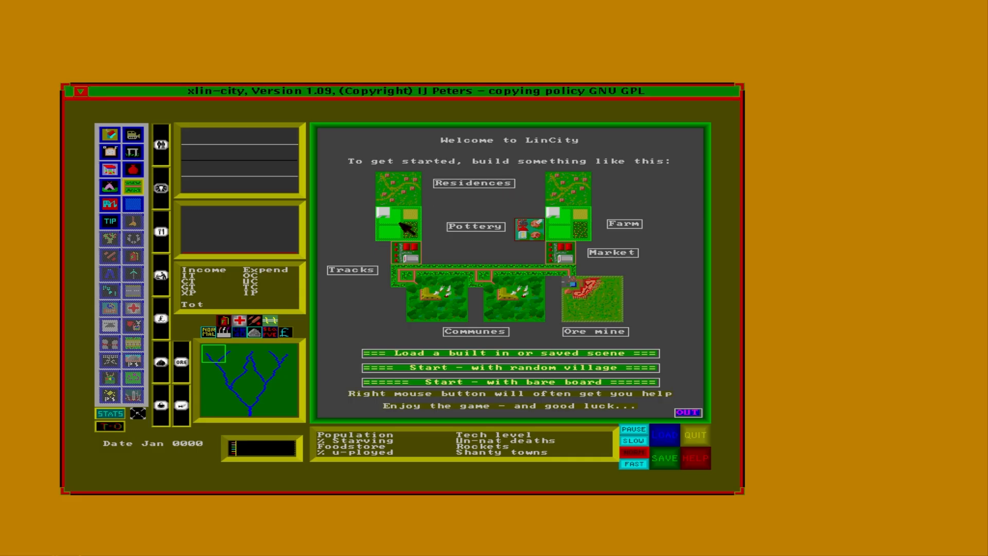
left_click(489, 184)
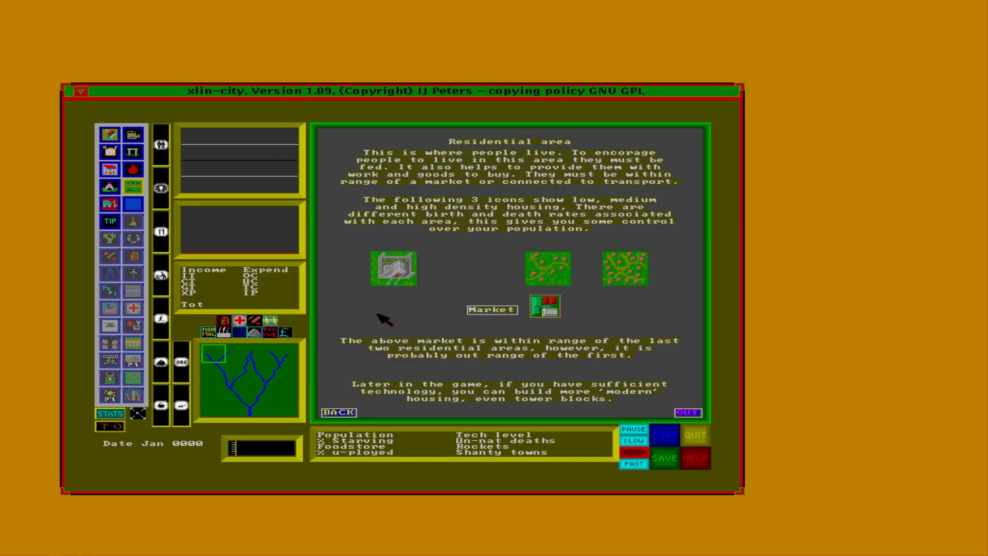
left_click(418, 202)
left_click(420, 202)
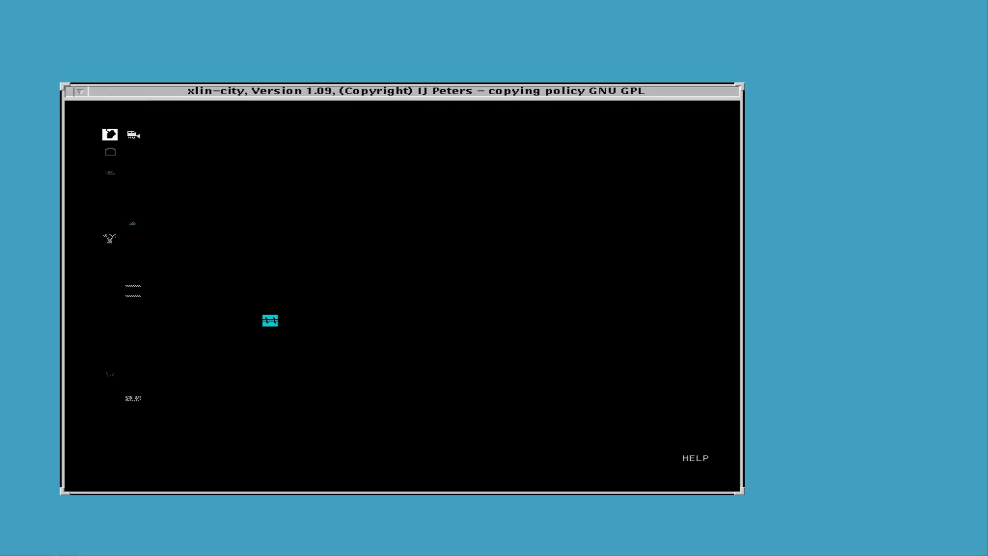
left_click(81, 92)
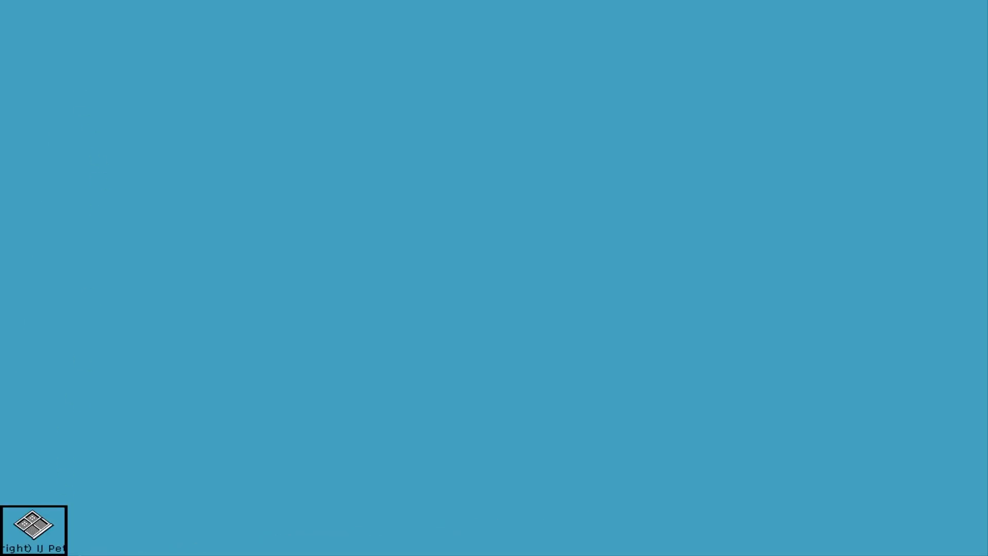
Quit LinCity from its icon menu and browse the root menu to Debian > Apps > Graphics.
right_click(11, 528)
left_click(45, 542)
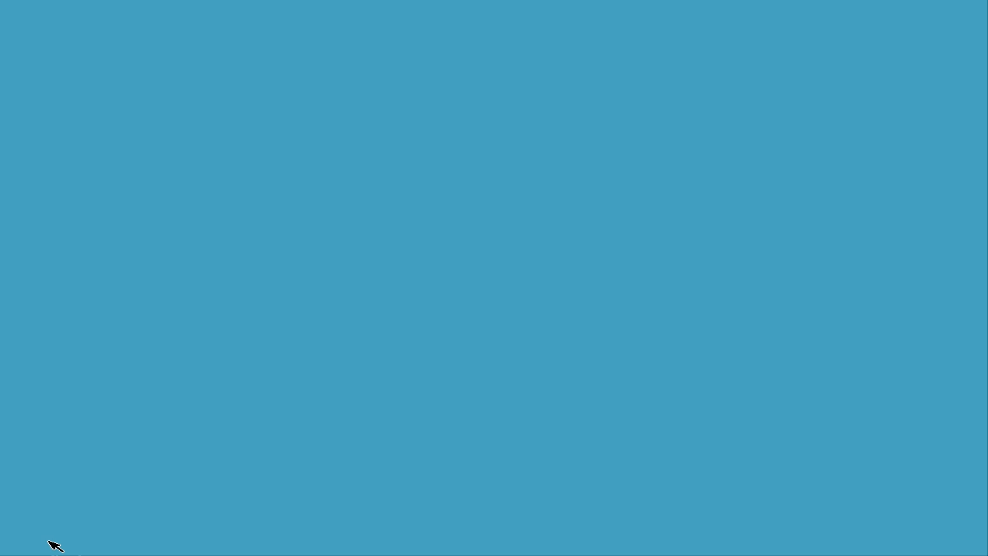
right_click(301, 305)
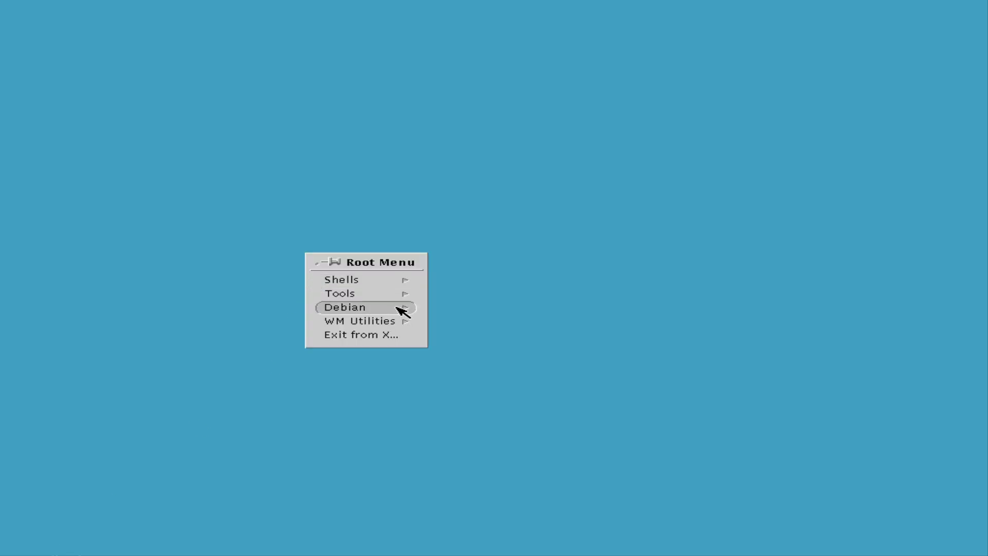
mouse_move(407, 296)
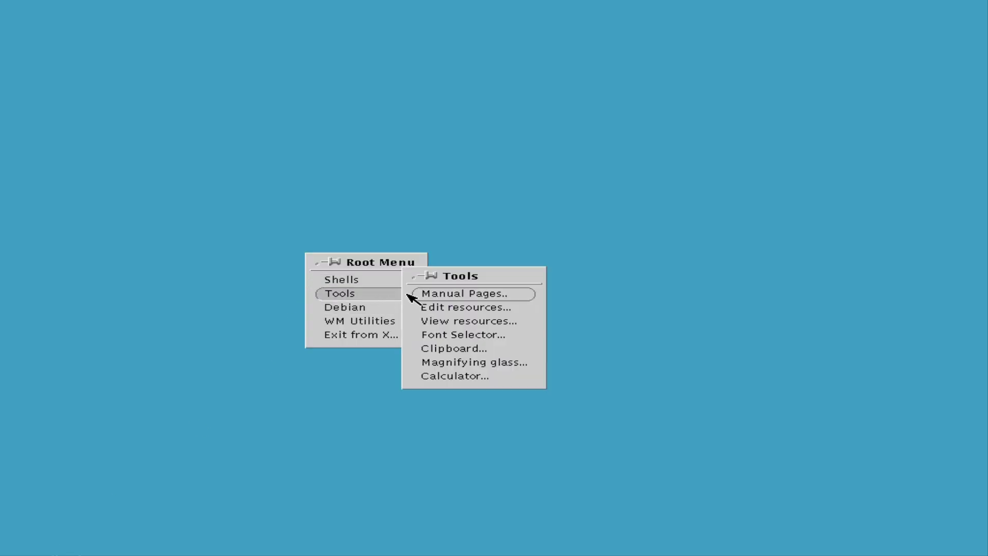
mouse_move(419, 322)
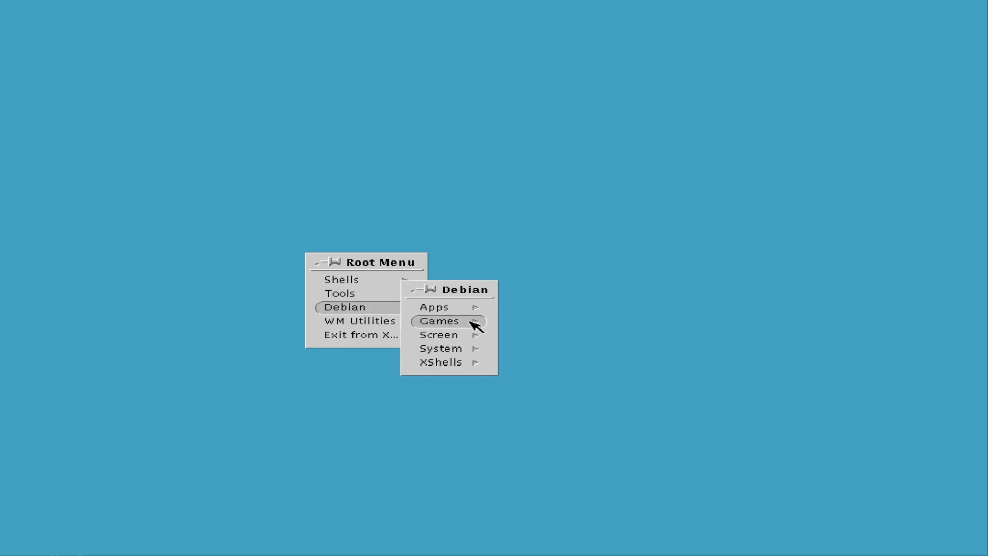
mouse_move(477, 322)
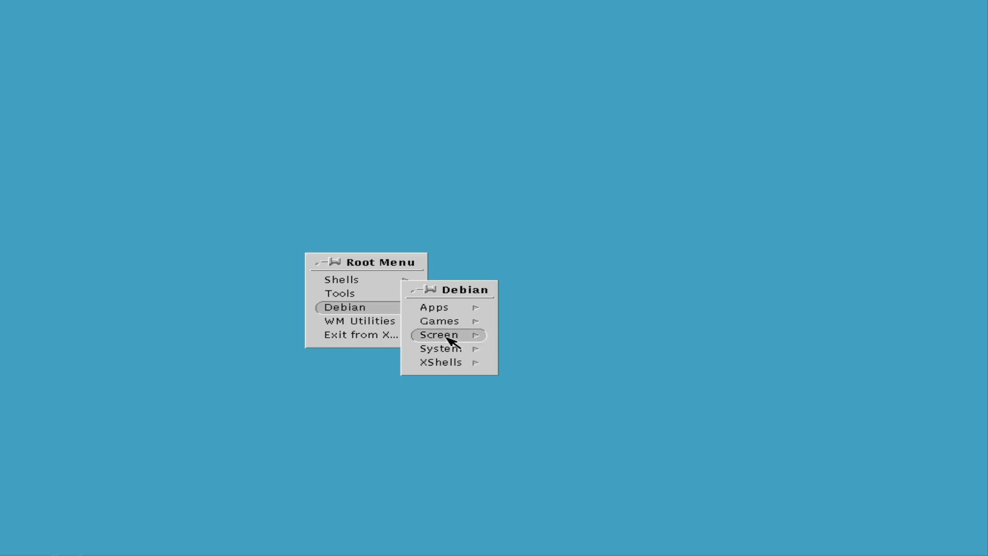
mouse_move(448, 335)
mouse_move(469, 350)
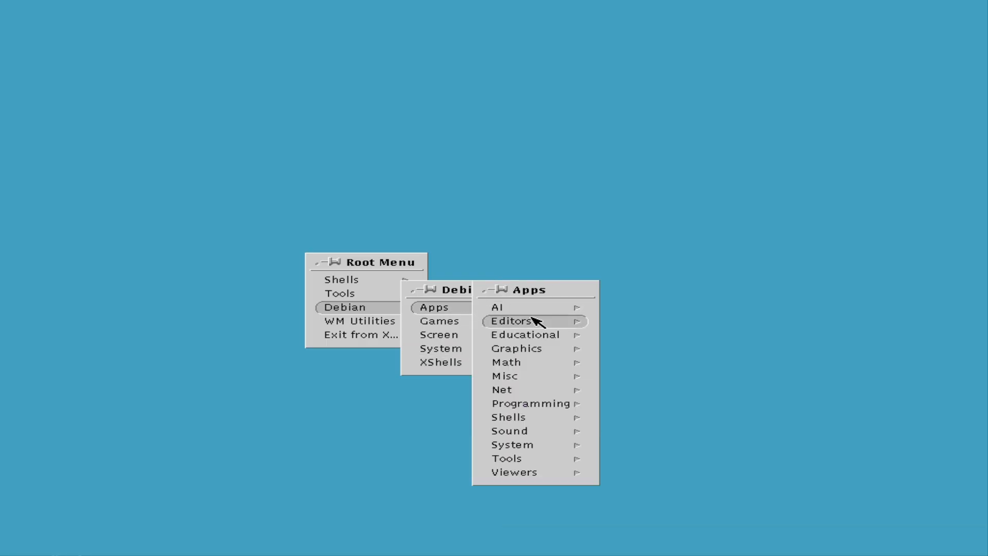
mouse_move(583, 323)
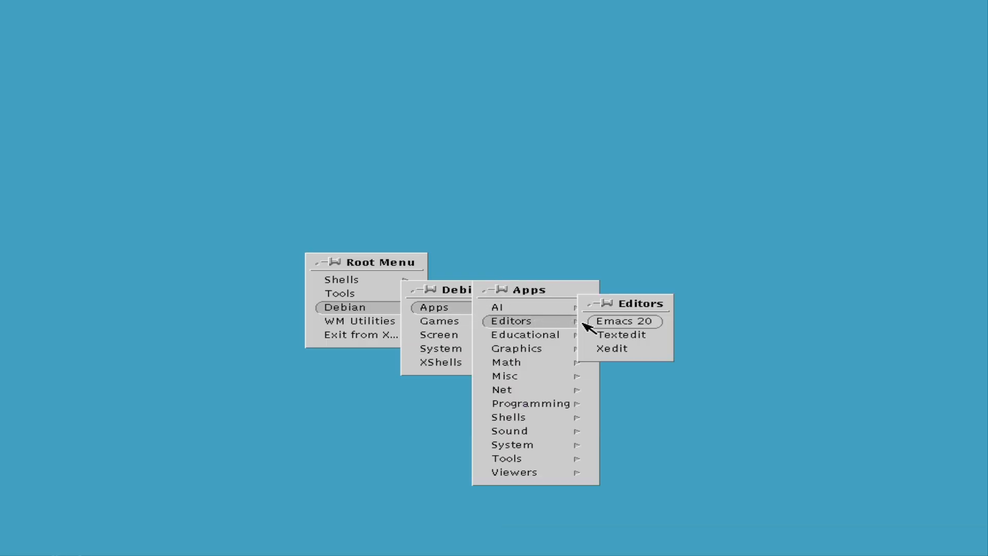
mouse_move(578, 382)
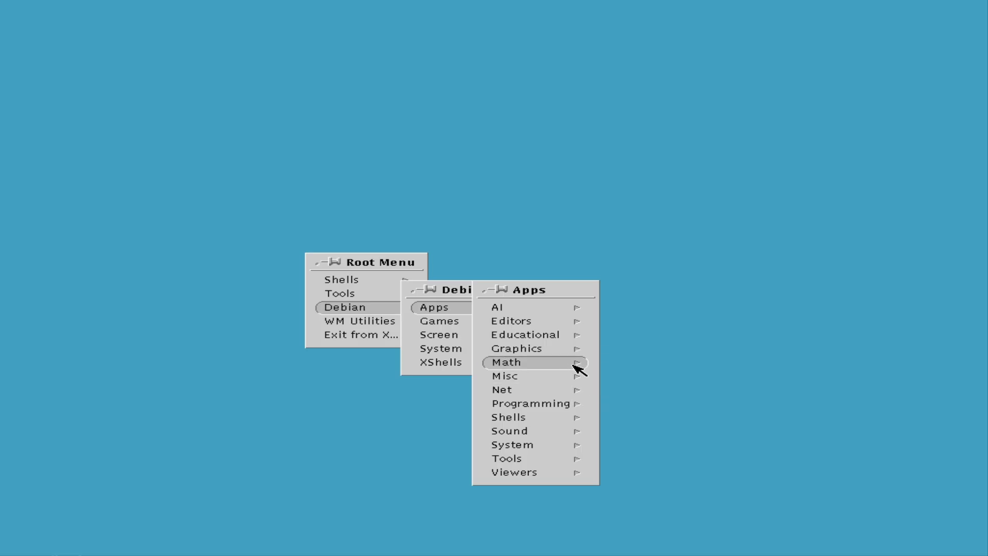
mouse_move(578, 351)
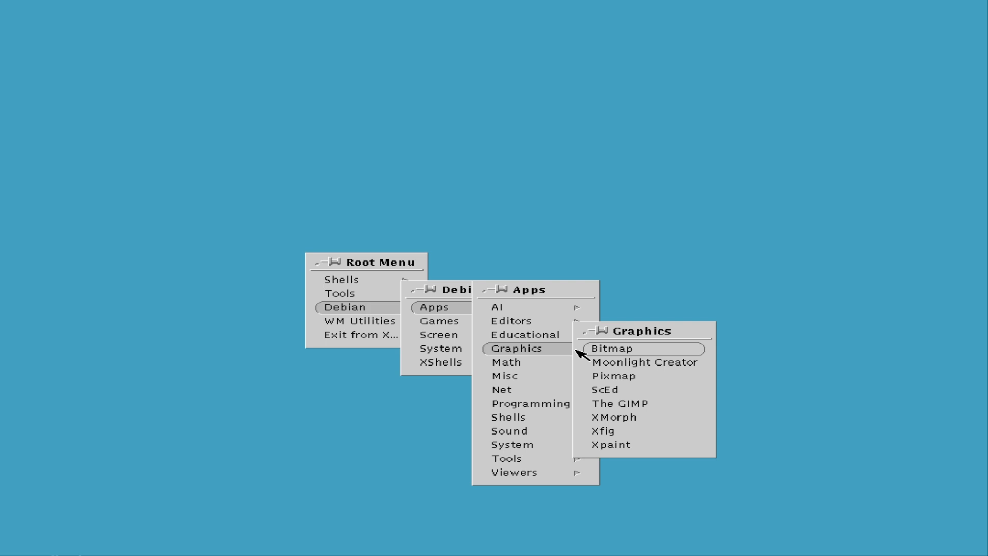
Launch The GIMP and complete its first-run user installation.
left_click(599, 405)
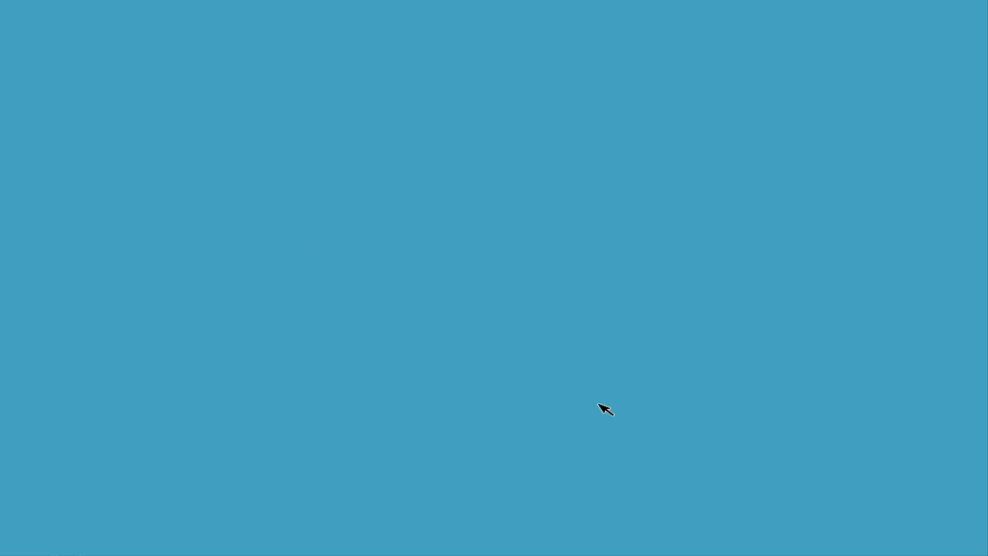
left_click(398, 467)
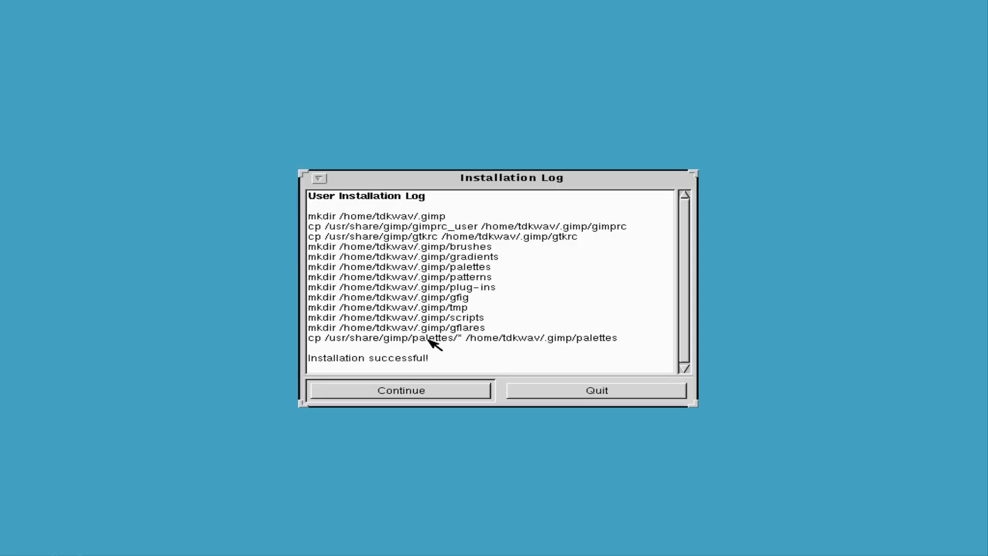
left_click(417, 392)
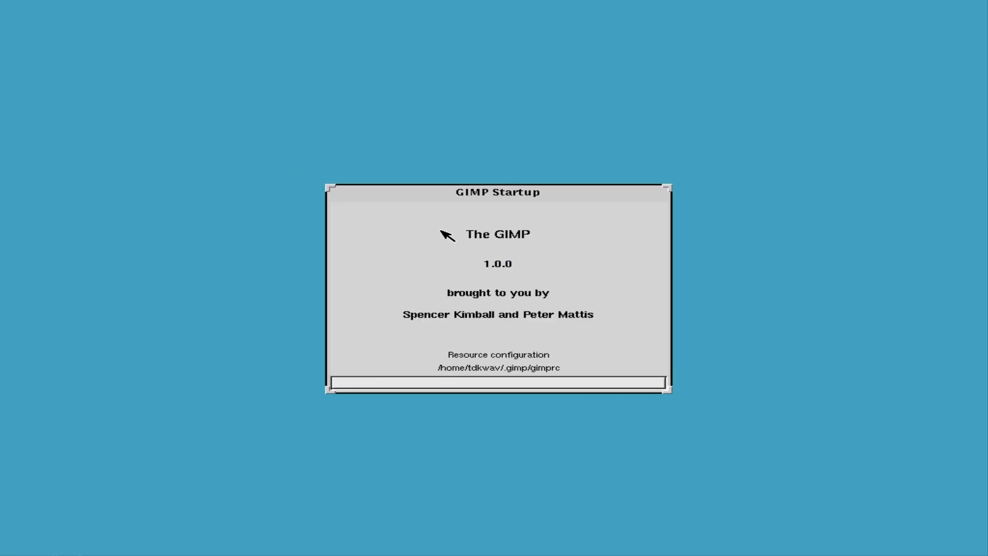
Move the startup splash, close the tip of the day, and iconify then restore the toolbox.
left_click_drag(457, 190, 506, 173)
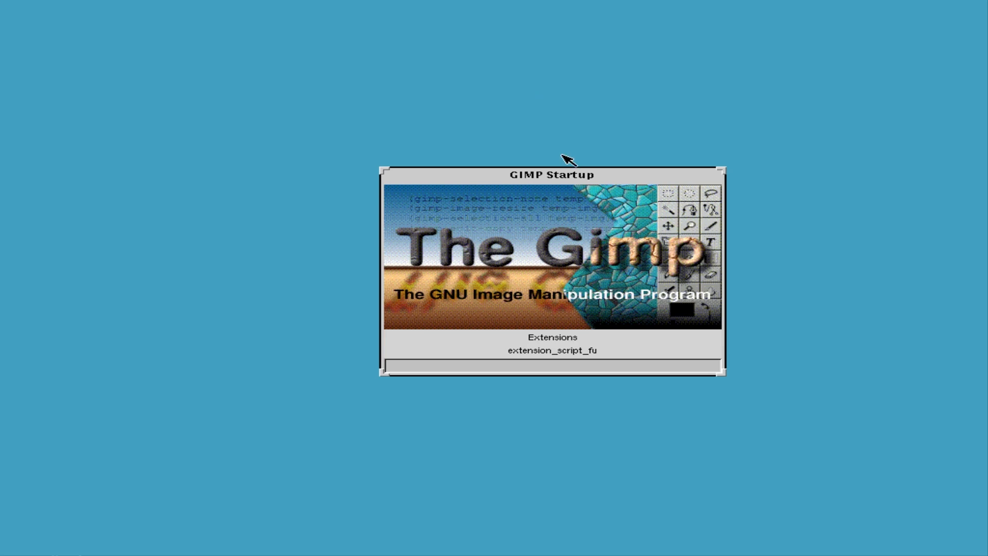
left_click_drag(477, 182, 573, 72)
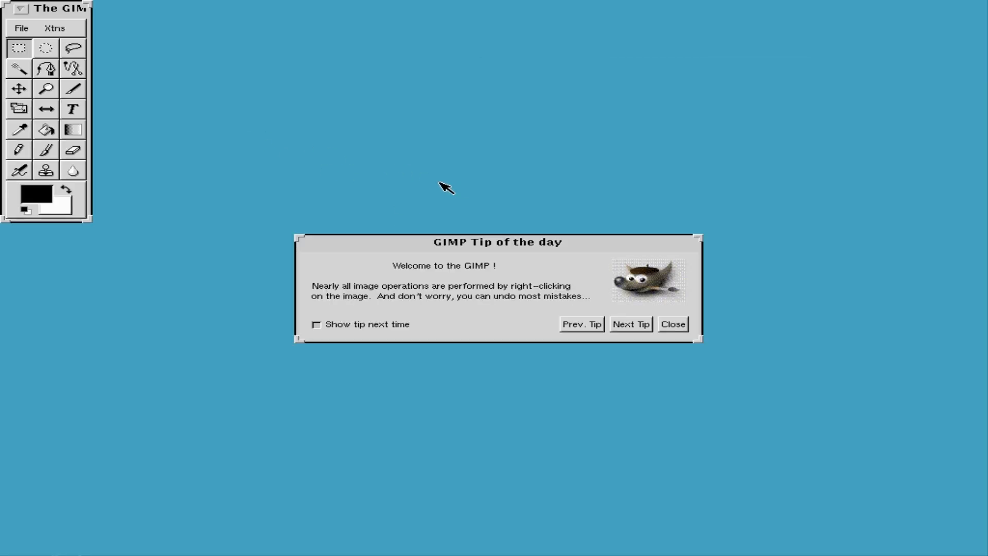
left_click(672, 324)
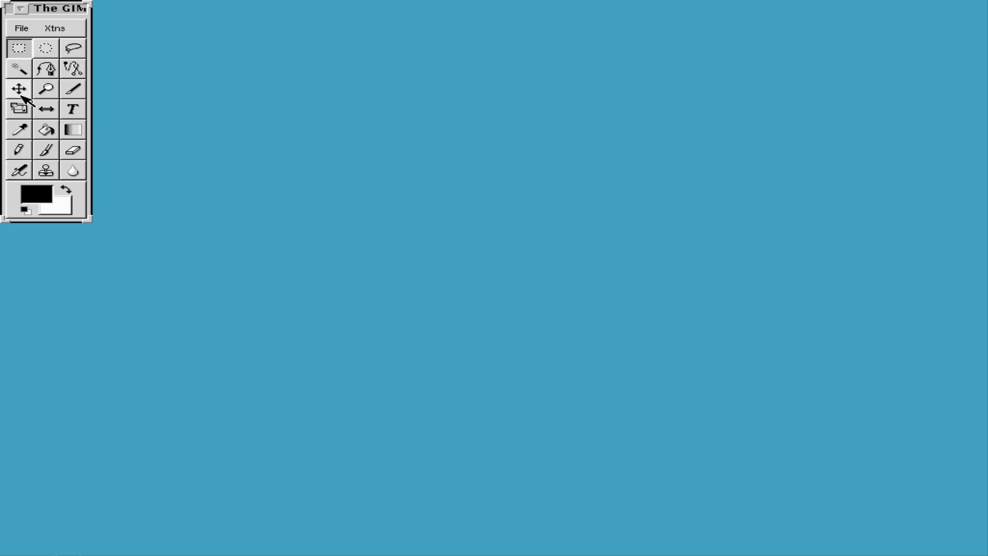
left_click(20, 9)
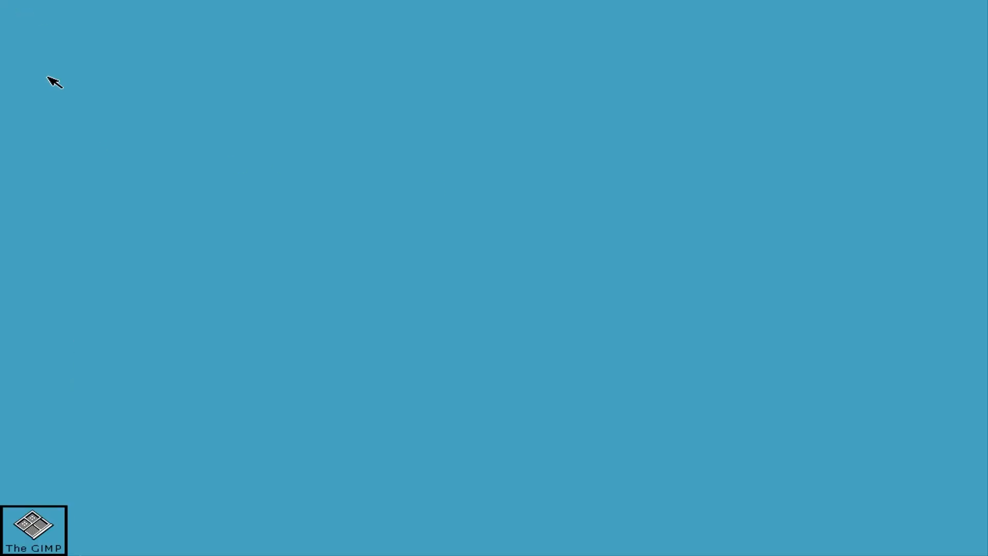
double_click(31, 514)
Create a new 256×256 RGB image with white fill and enlarge its window.
left_click(254, 176)
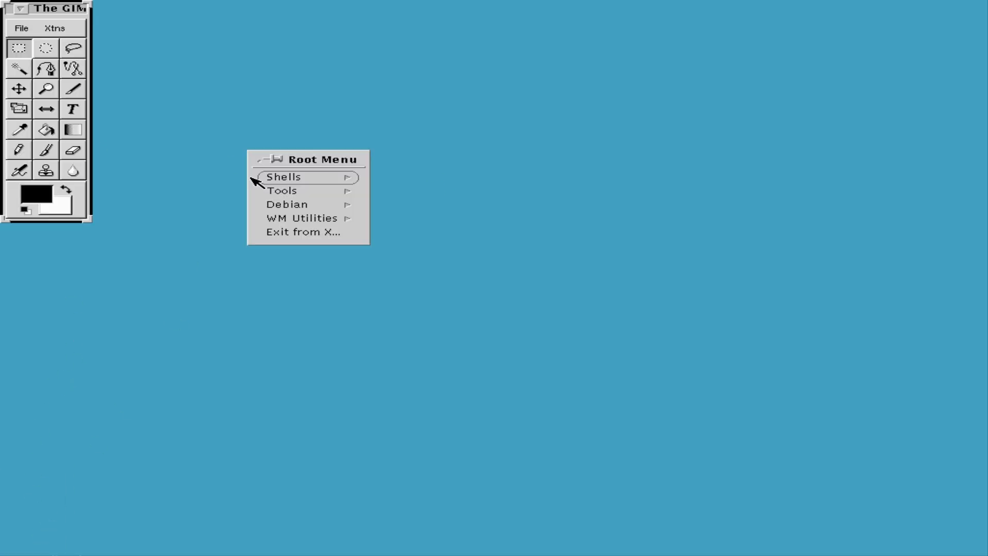
left_click(34, 11)
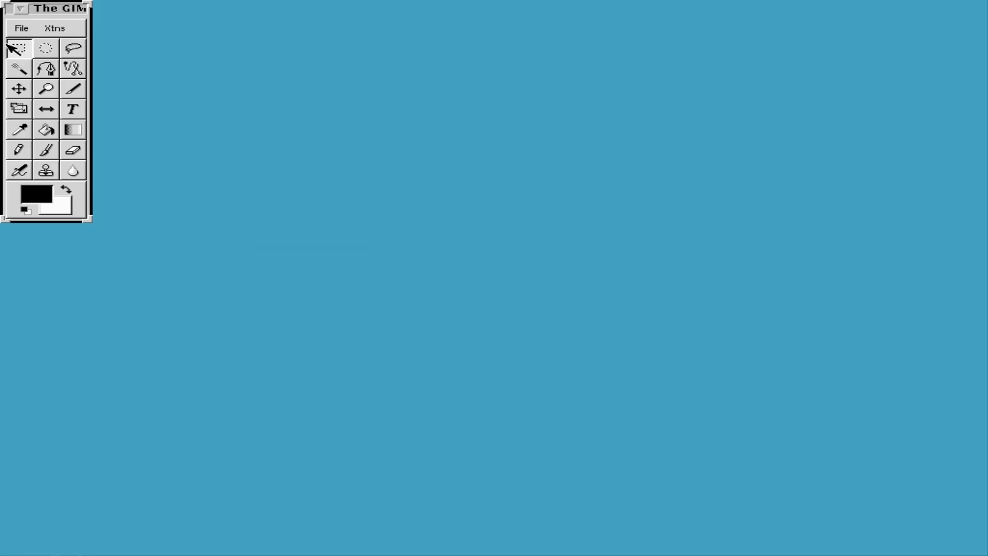
left_click(22, 30)
left_click(21, 43)
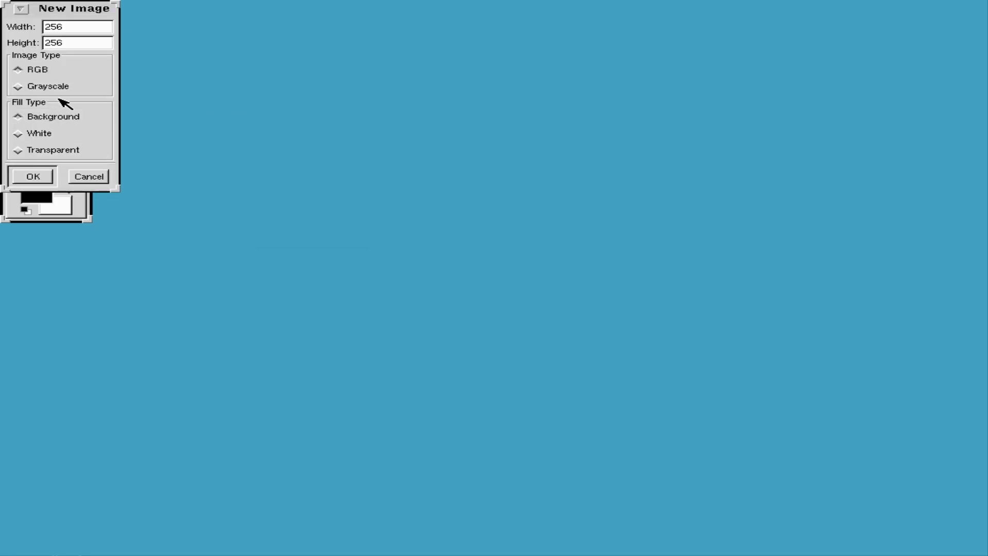
left_click(57, 134)
left_click(34, 176)
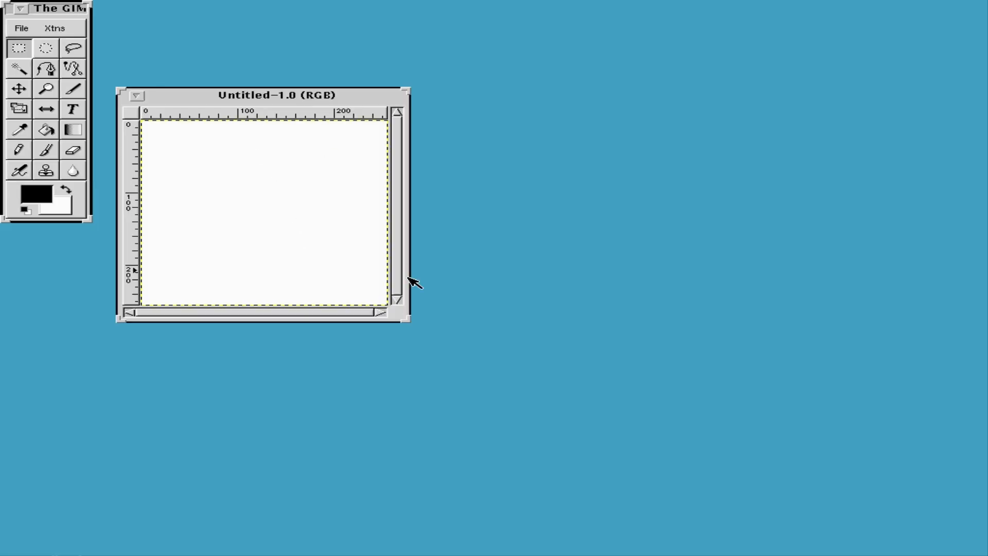
left_click_drag(406, 320, 608, 422)
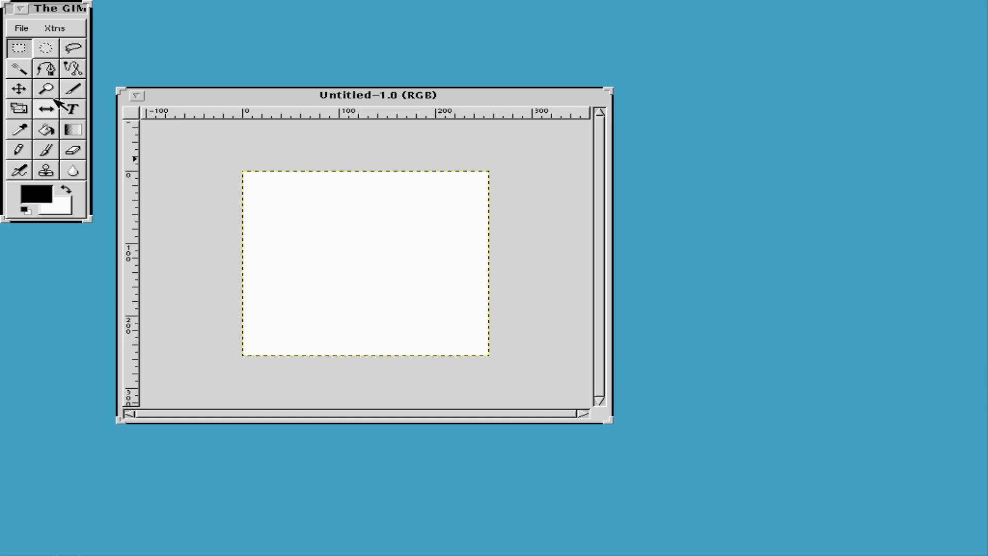
left_click(72, 108)
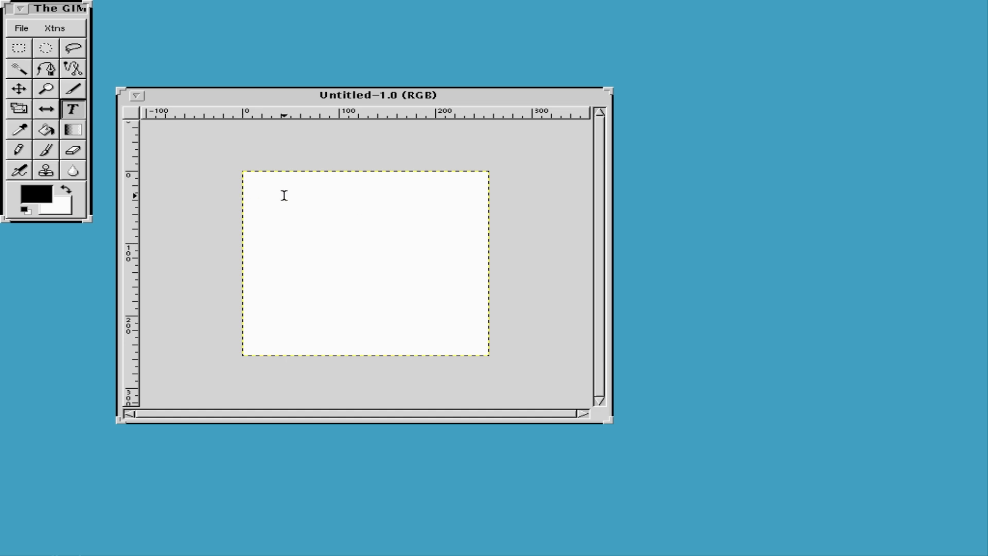
Add the text 'TDK.WAV' in the terminal font at 50 px with antialiasing kept on.
left_click(505, 378)
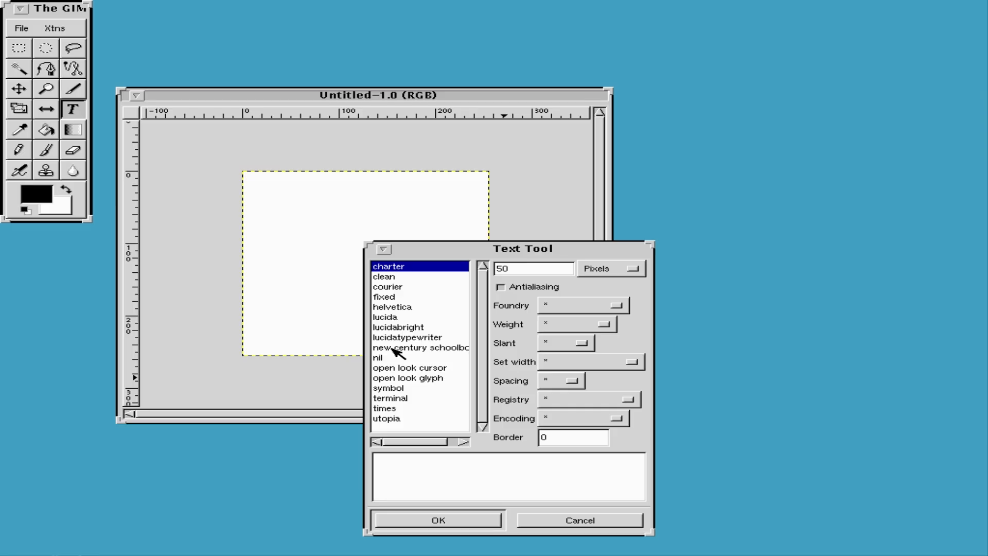
left_click(399, 400)
left_click(395, 463)
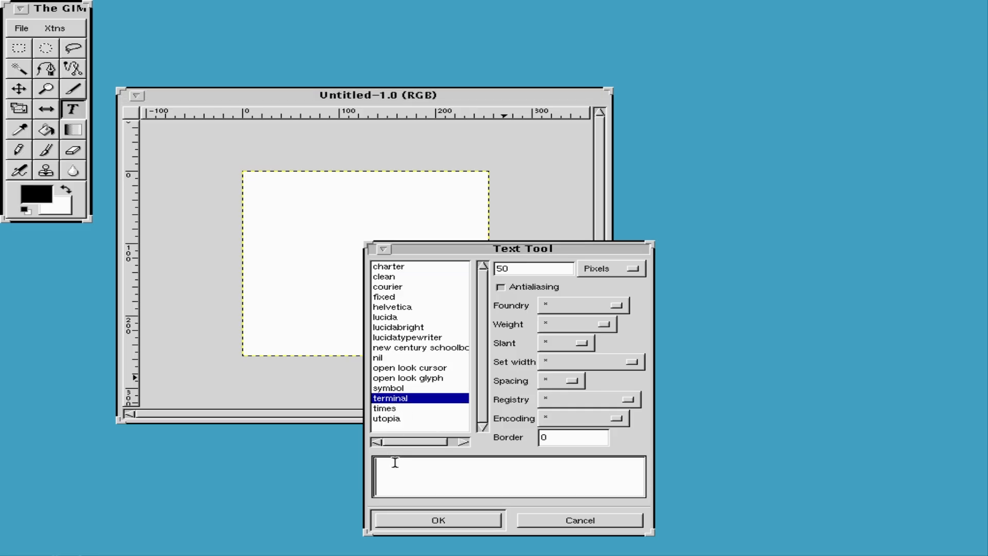
type("TDJ")
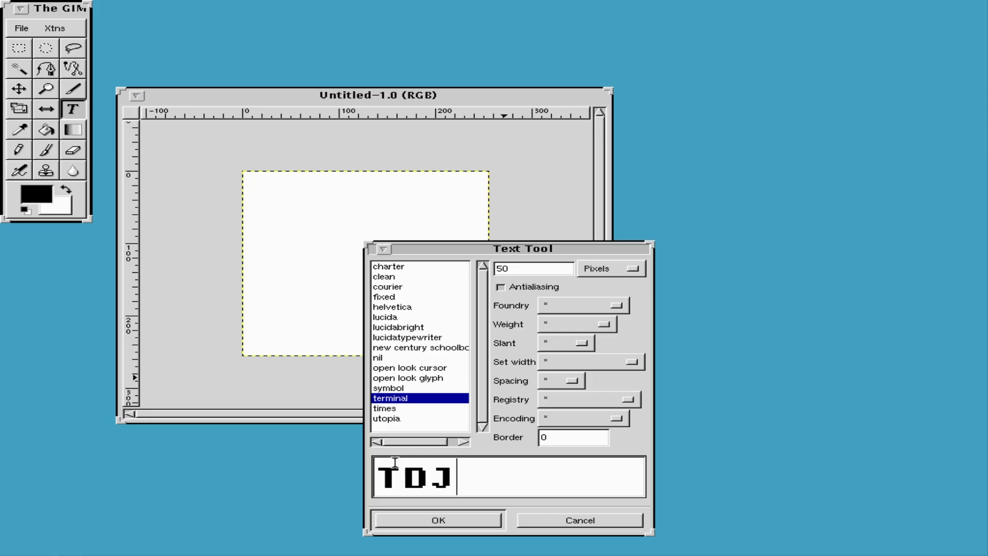
key("BackSpace")
type("K.wa")
key("BackSpace")
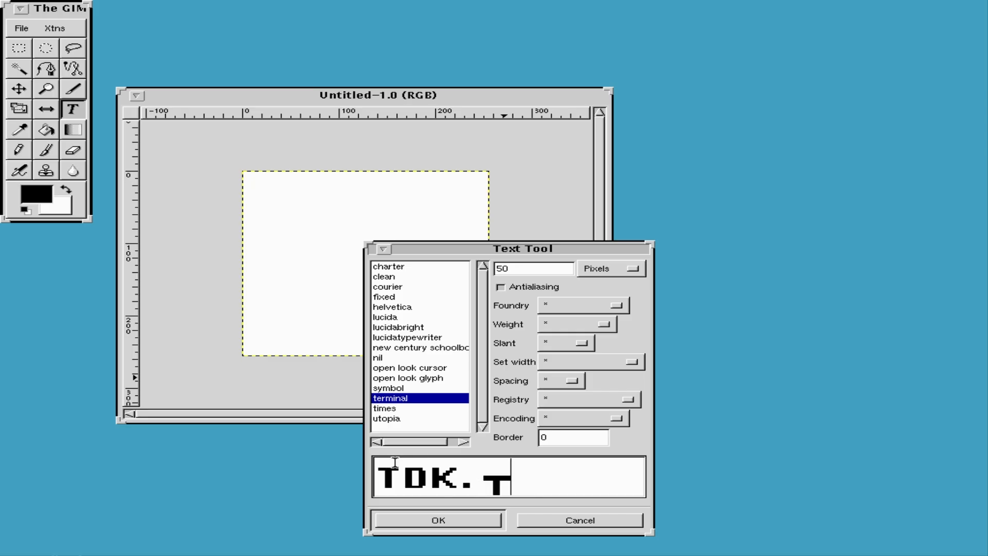
key("BackSpace")
type("WA")
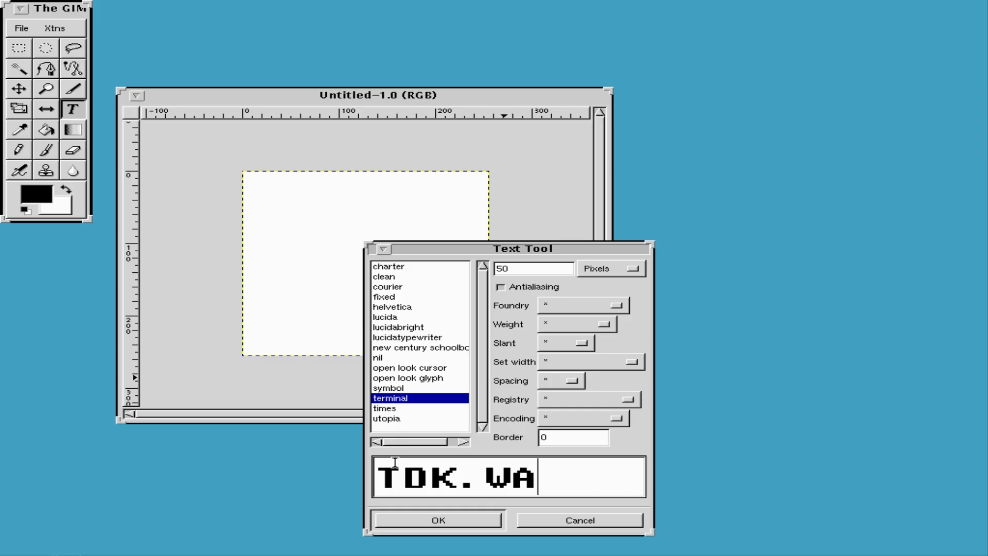
type("V")
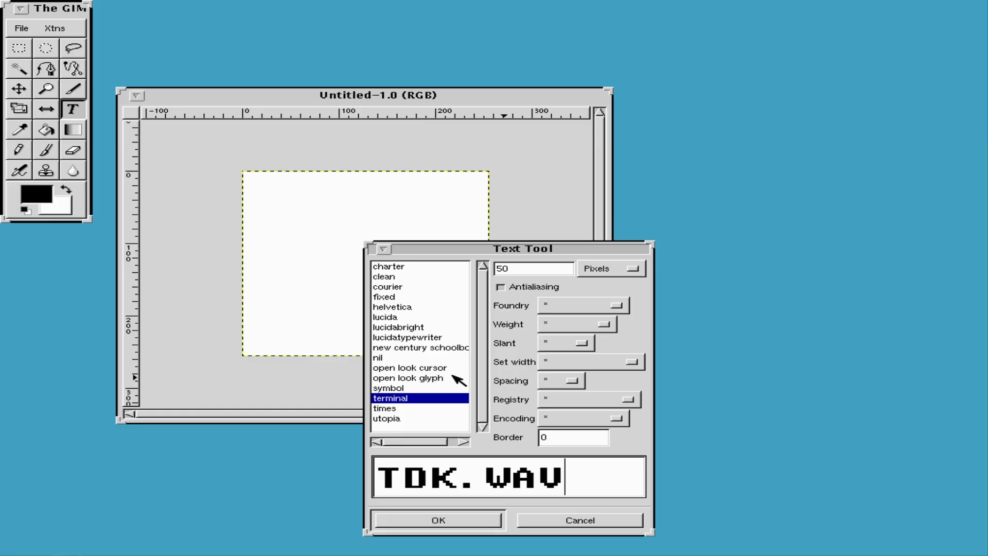
left_click(509, 290)
left_click(509, 291)
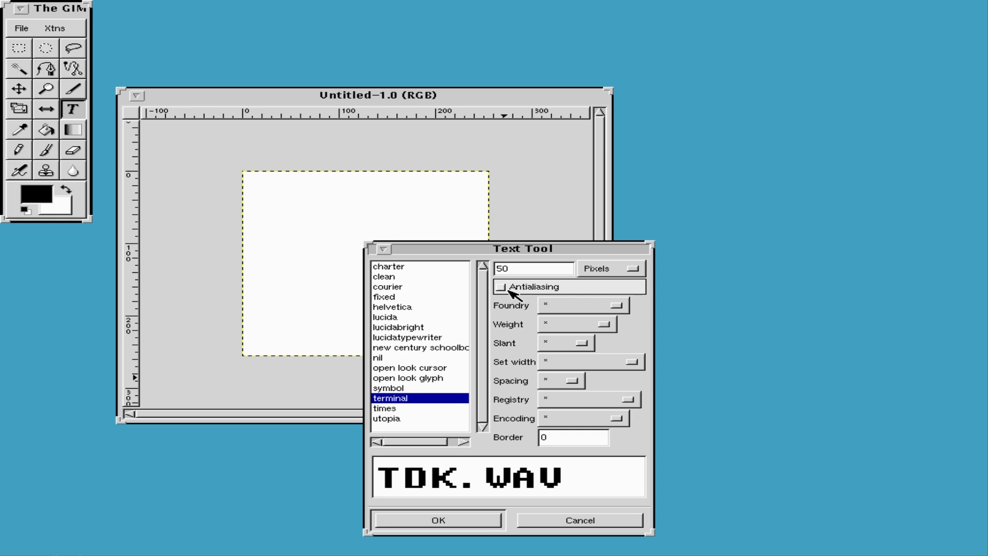
left_click(441, 517)
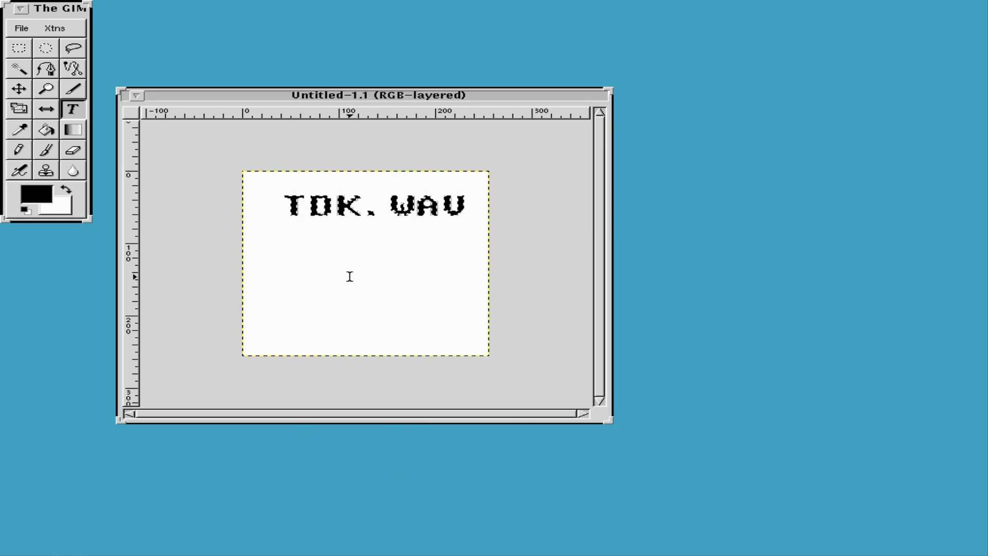
Move the TDK.WAV text down to the image's middle, anchor it, and close a duplicate copy.
left_click(19, 89)
left_click_drag(316, 215, 312, 271)
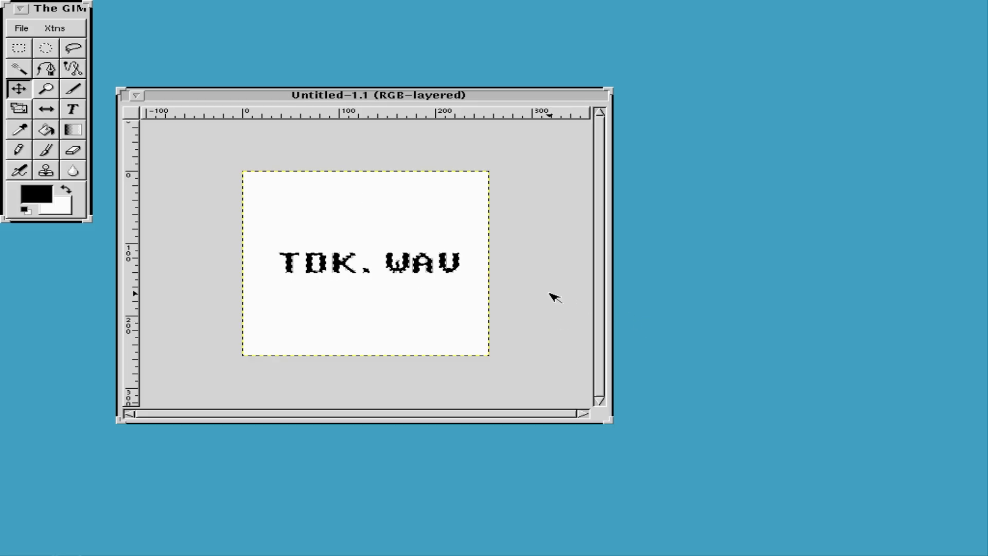
left_click(321, 309)
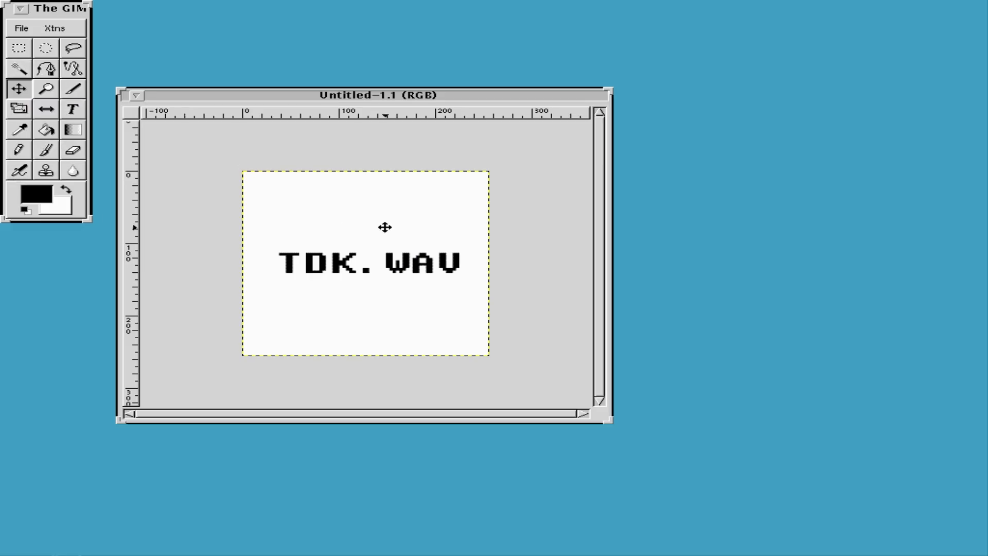
key("ctrl+d")
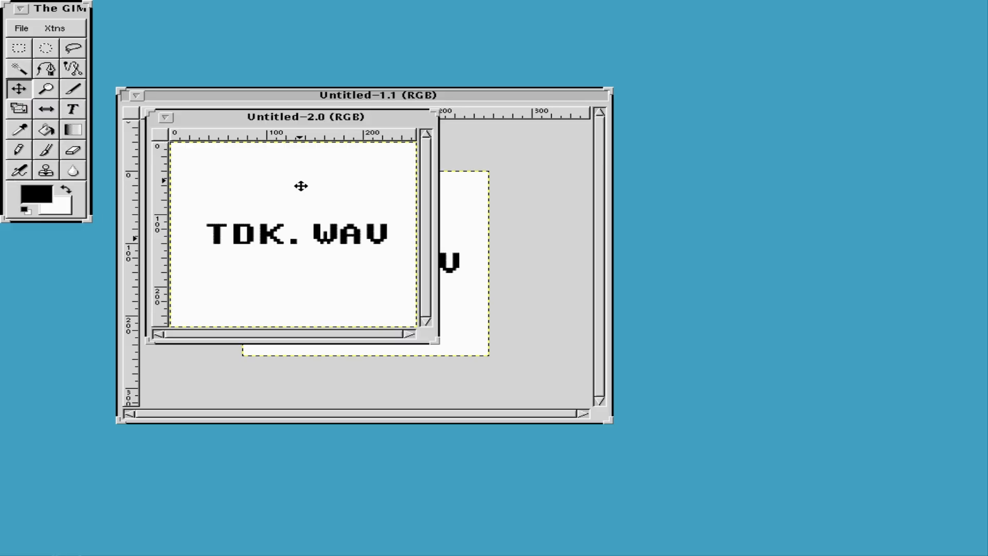
double_click(169, 115)
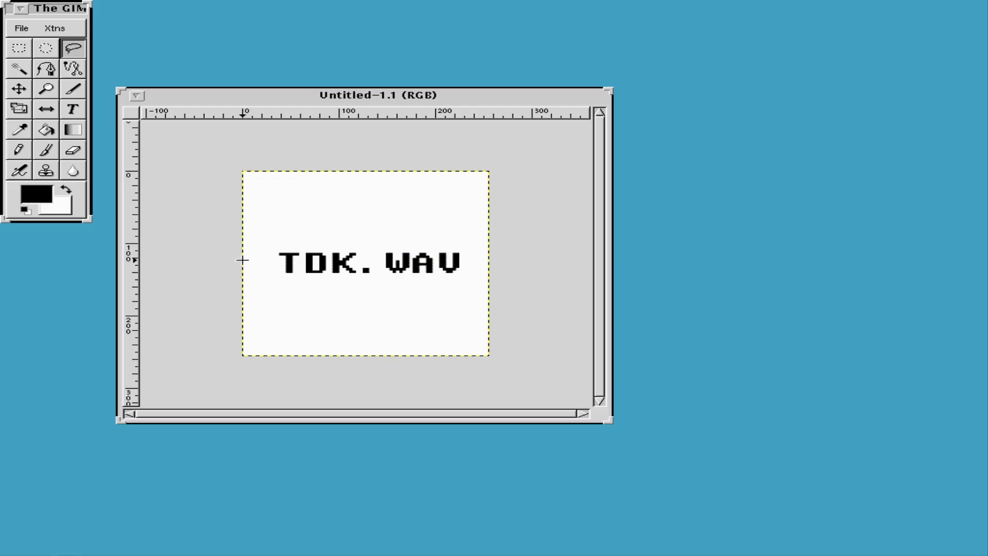
left_click_drag(242, 260, 316, 330)
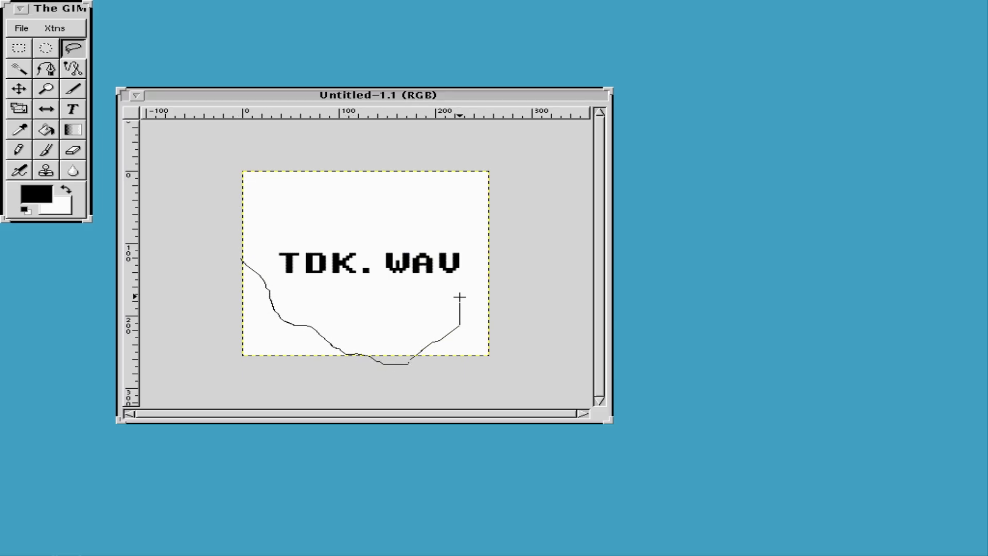
Close the freehand selection around the text, then undo a test black-to-white gradient fill.
mouse_move(481, 199)
left_mouse_down()
mouse_move(300, 148)
mouse_move(236, 234)
left_mouse_up()
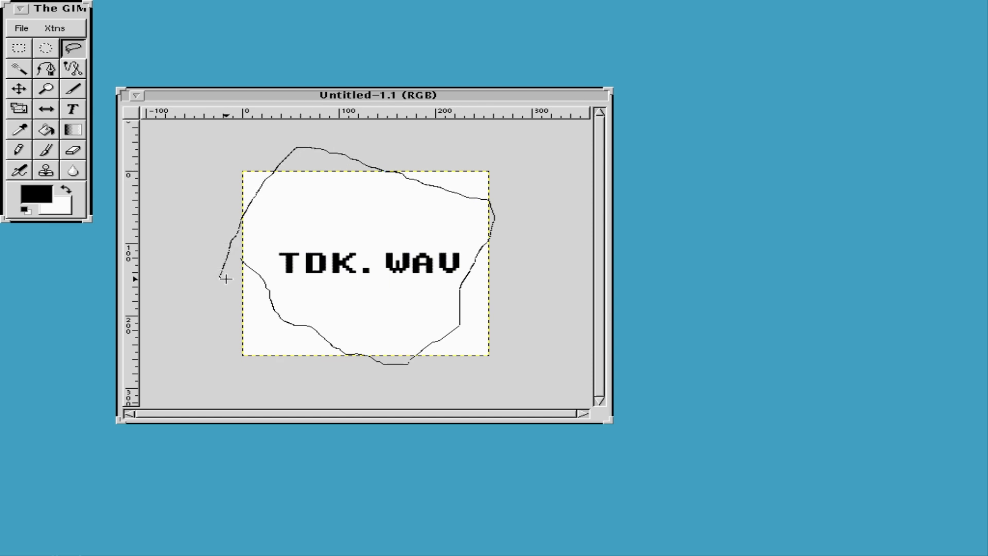
left_click_drag(228, 279, 227, 296)
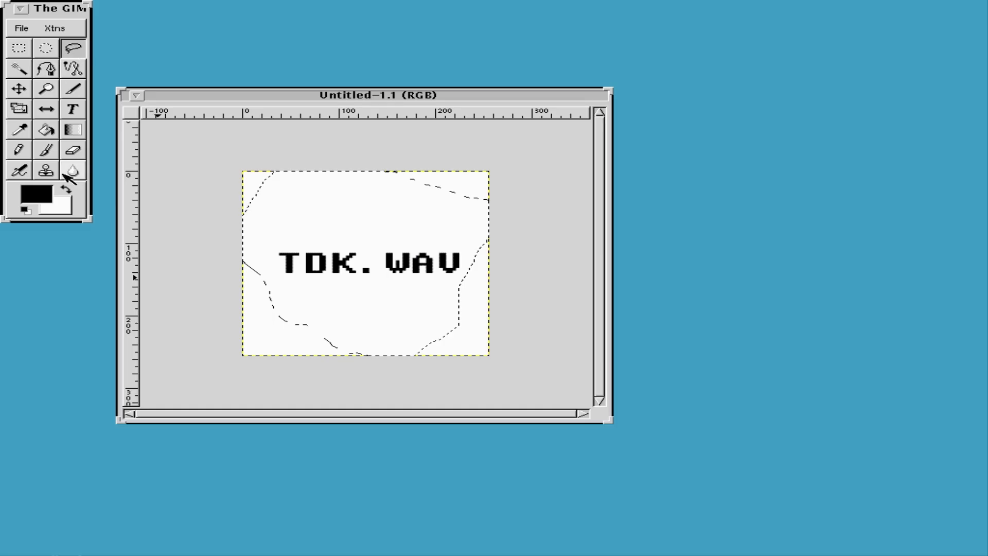
left_click(80, 131)
left_click_drag(240, 183, 293, 145)
key("ctrl+z")
Invert the selection so it covers the image corners outside the text outline.
right_click(292, 185)
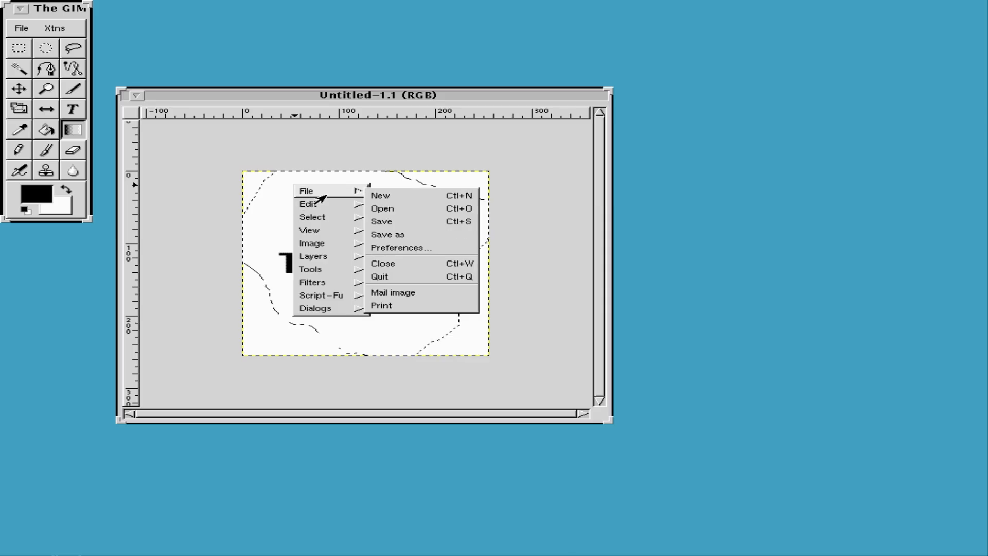
mouse_move(333, 202)
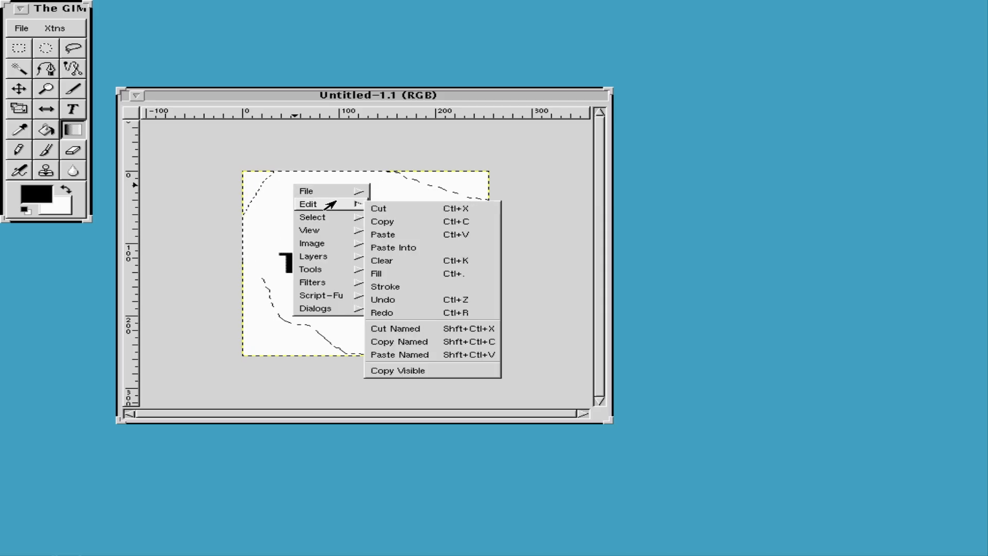
mouse_move(341, 222)
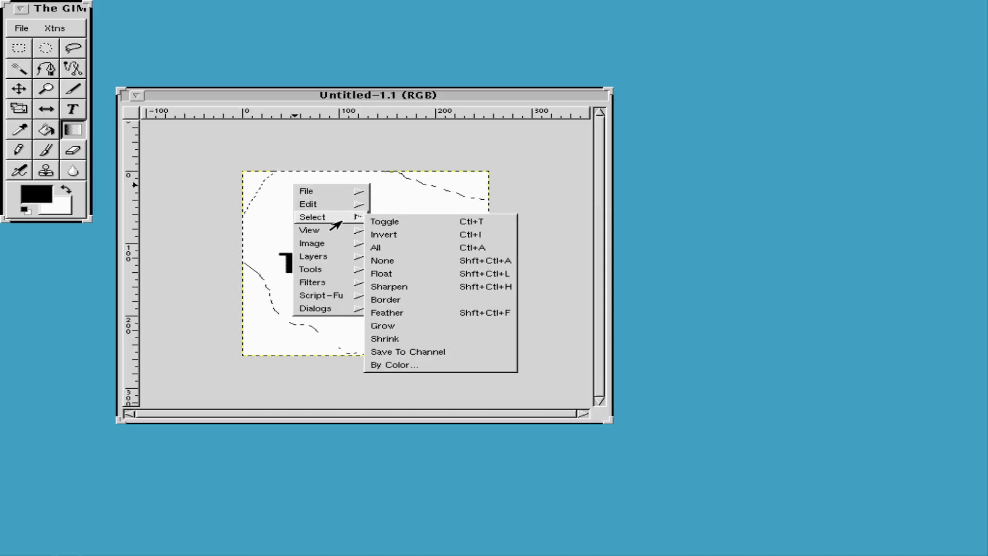
left_click(417, 235)
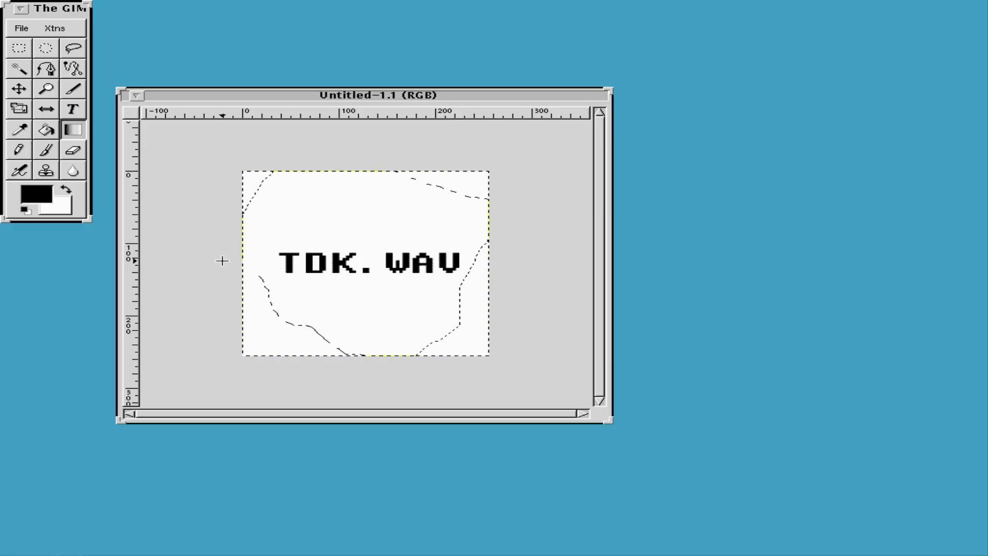
Set the foreground colour to pure red (R 255, G 0, B 0).
left_click(31, 201)
left_click_drag(268, 164, 401, 105)
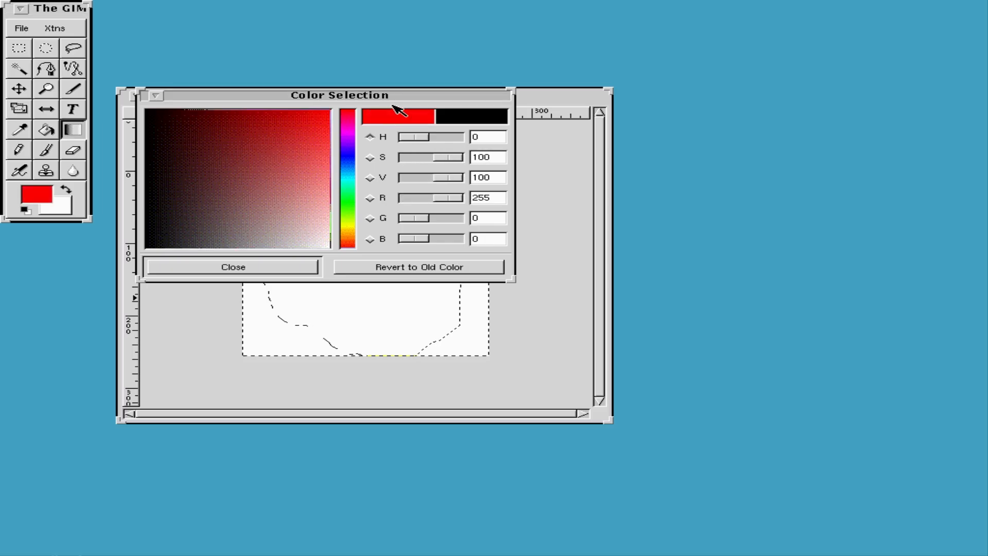
left_click(282, 268)
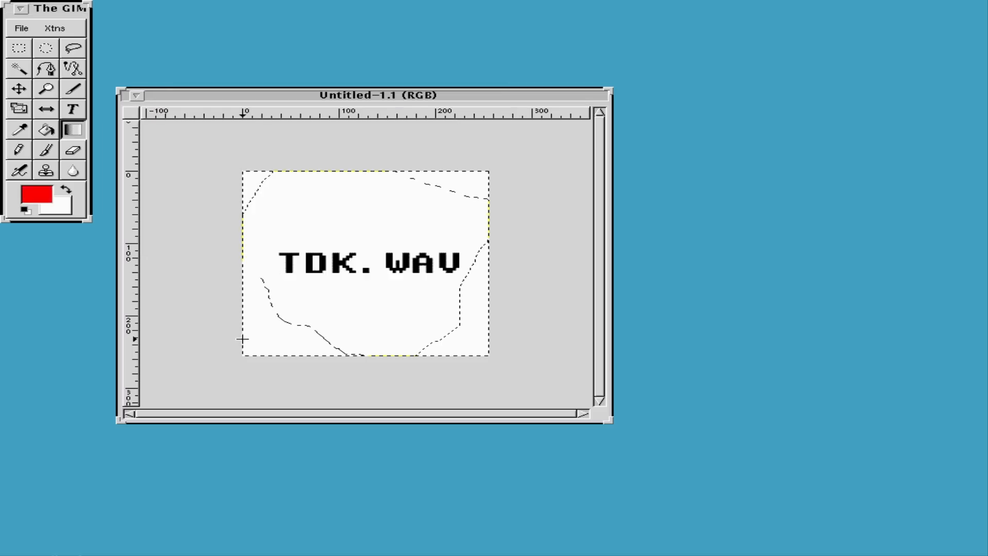
Fill the selected corners with a red-to-white gradient, then iconify and restore the image window.
left_click_drag(560, 144, 540, 143)
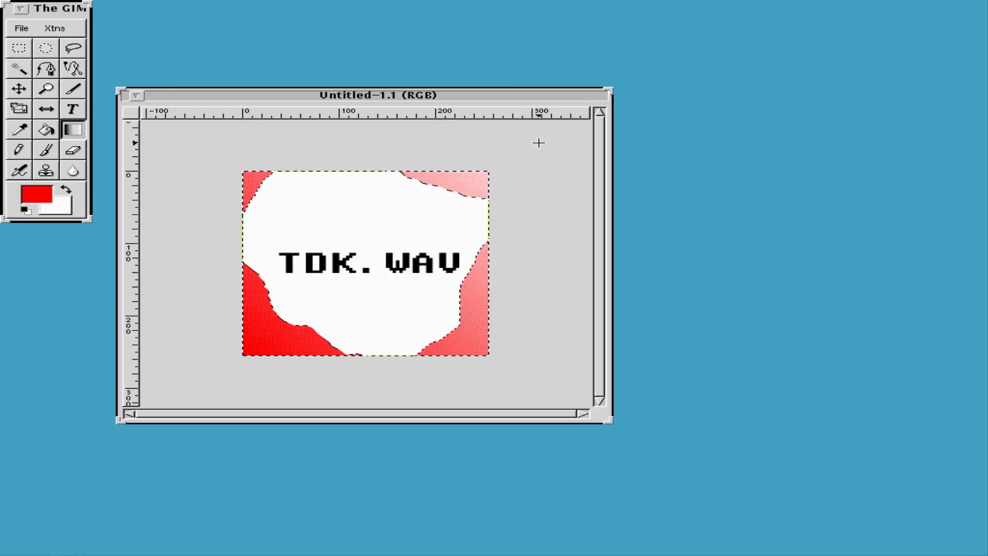
key("shift+f")
left_click(138, 96)
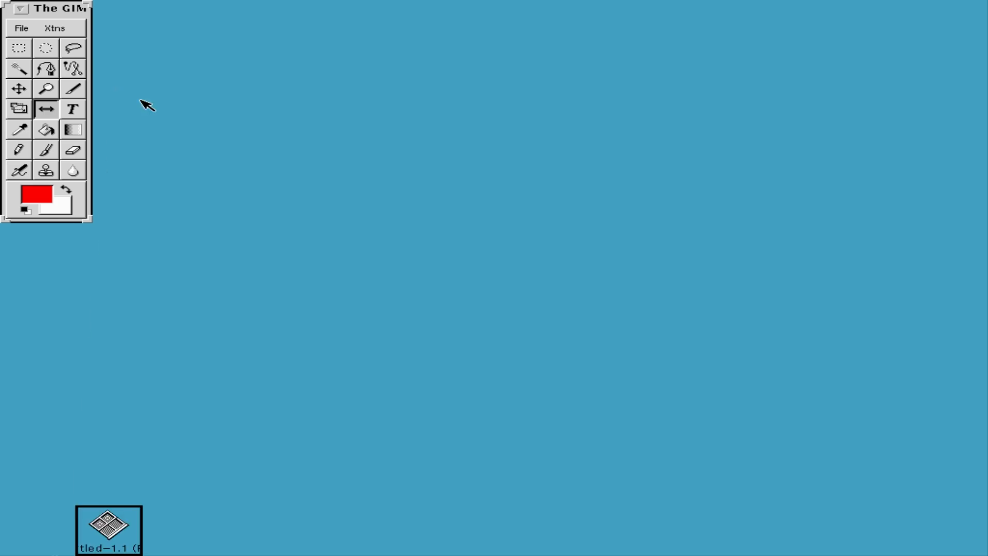
double_click(110, 530)
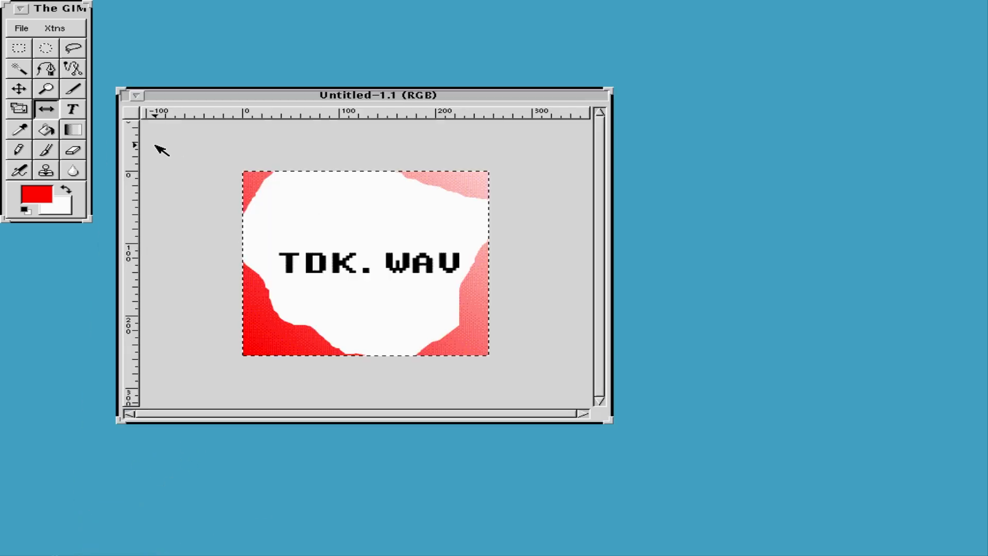
Iconify and restore the toolbox, then open and dismiss its File menu.
left_click(23, 8)
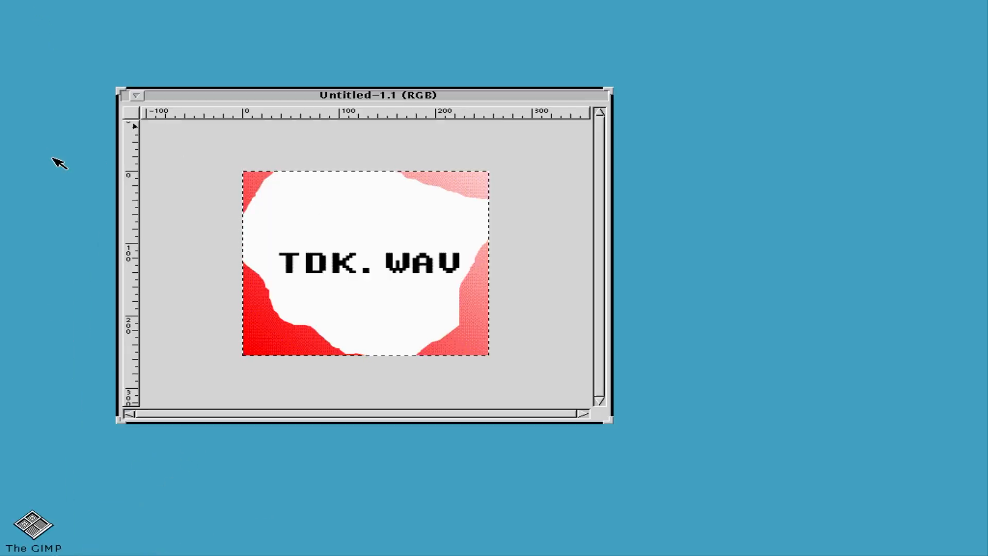
double_click(36, 535)
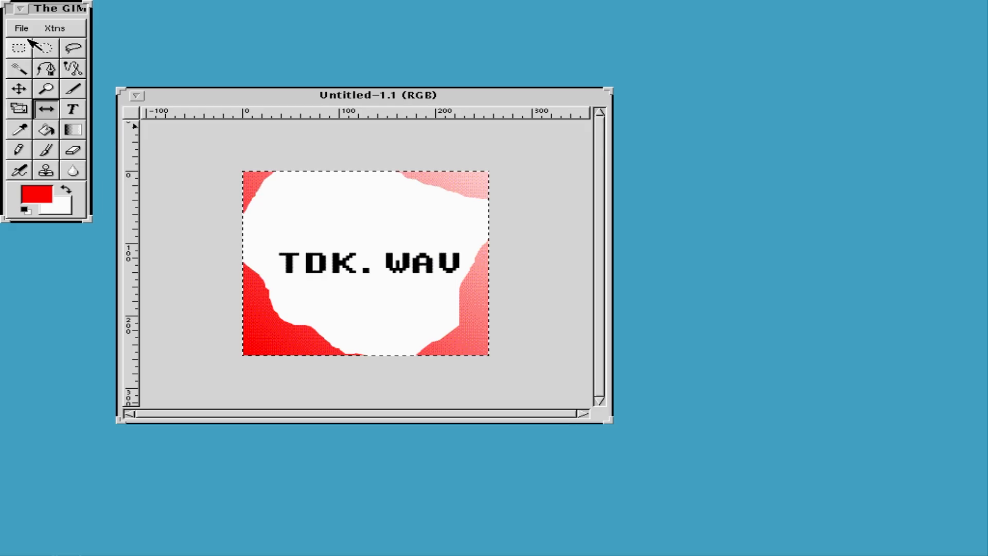
left_click(23, 29)
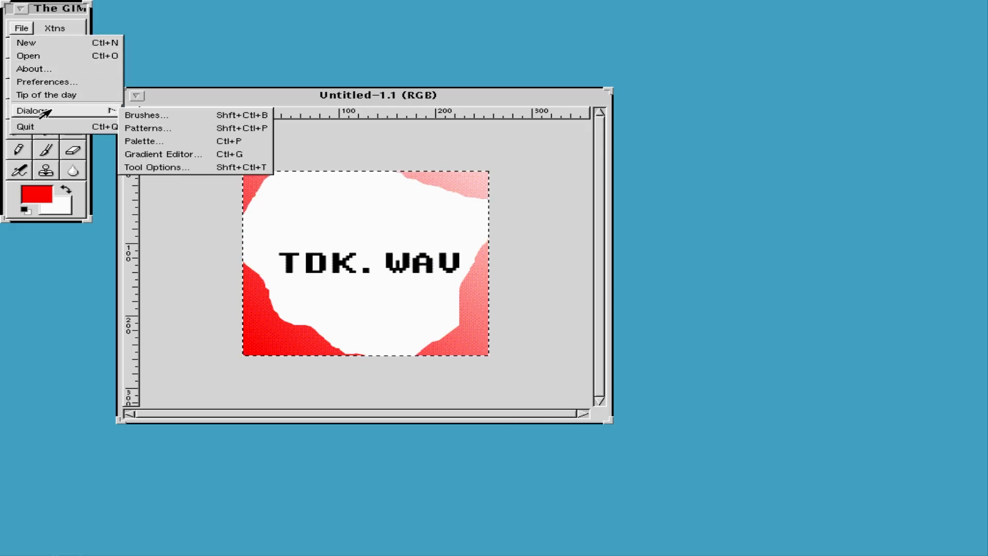
left_click(242, 106)
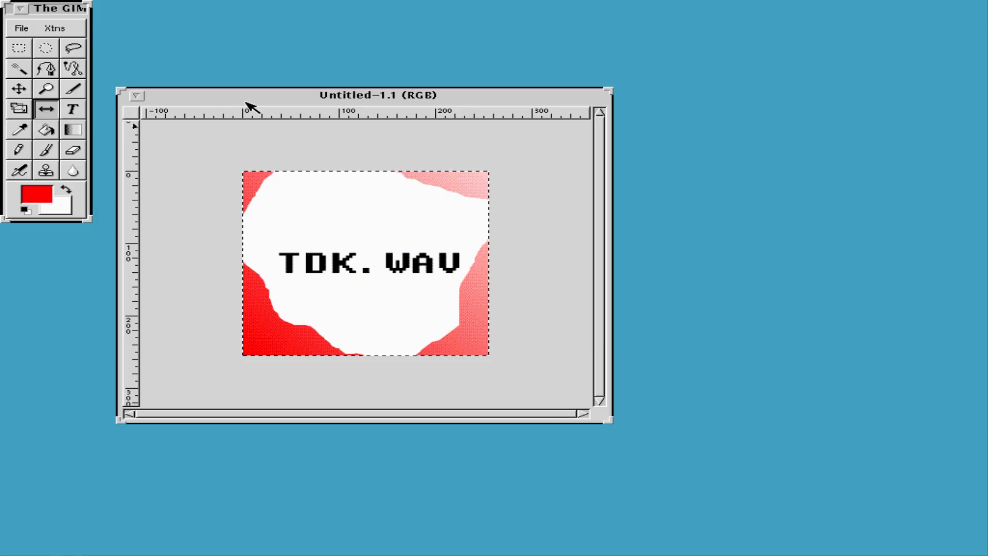
Open the image's Save dialog at /home/tdkwav and choose PNG as the file type.
right_click(206, 213)
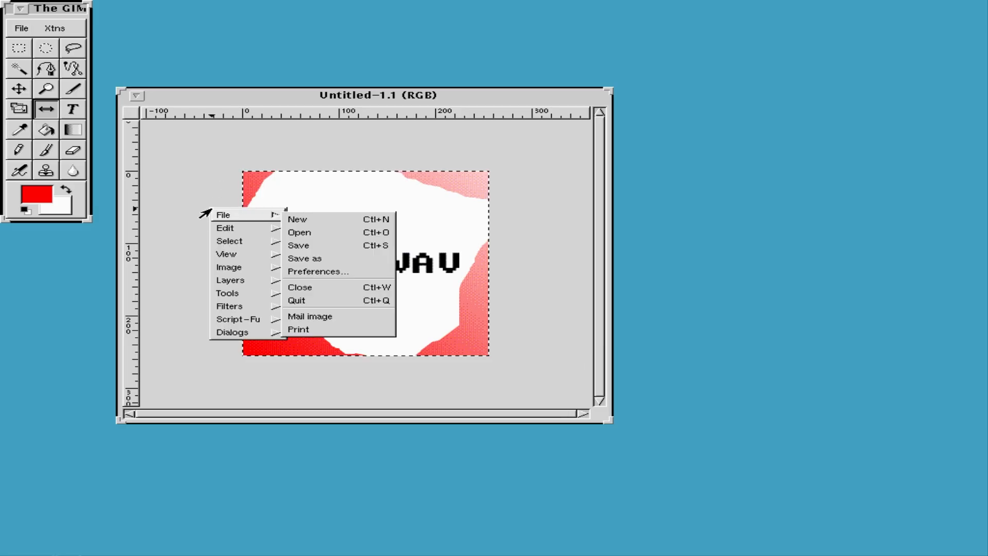
left_click(339, 248)
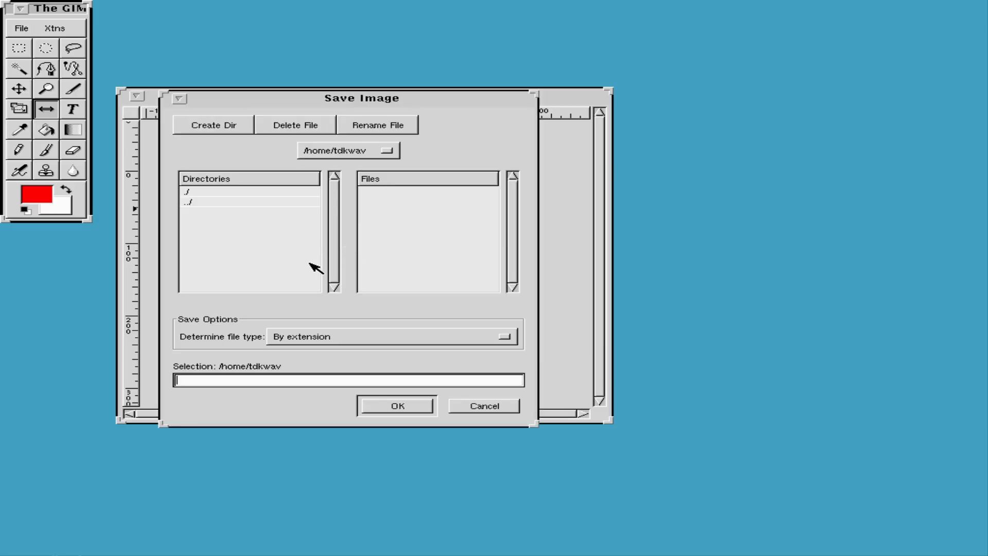
left_click(304, 337)
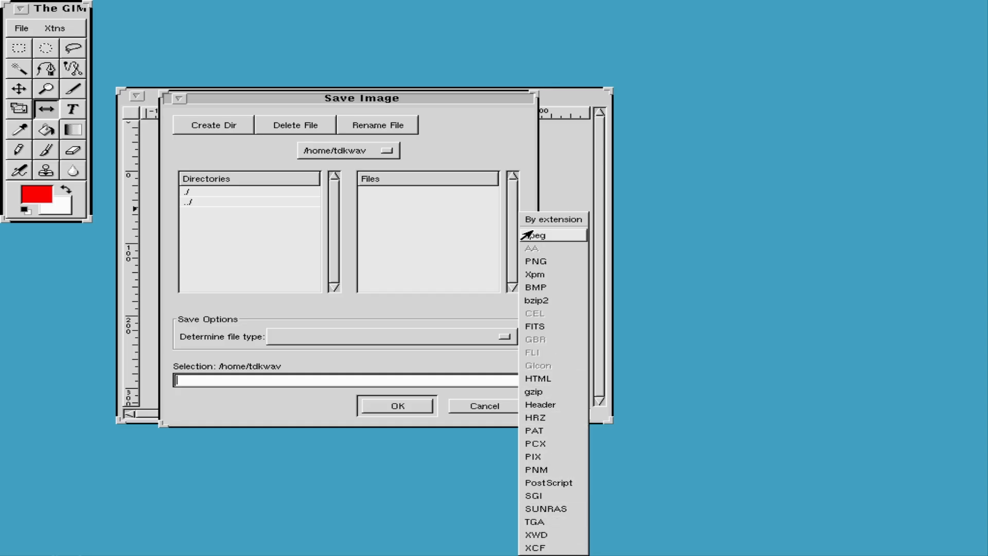
left_click(539, 265)
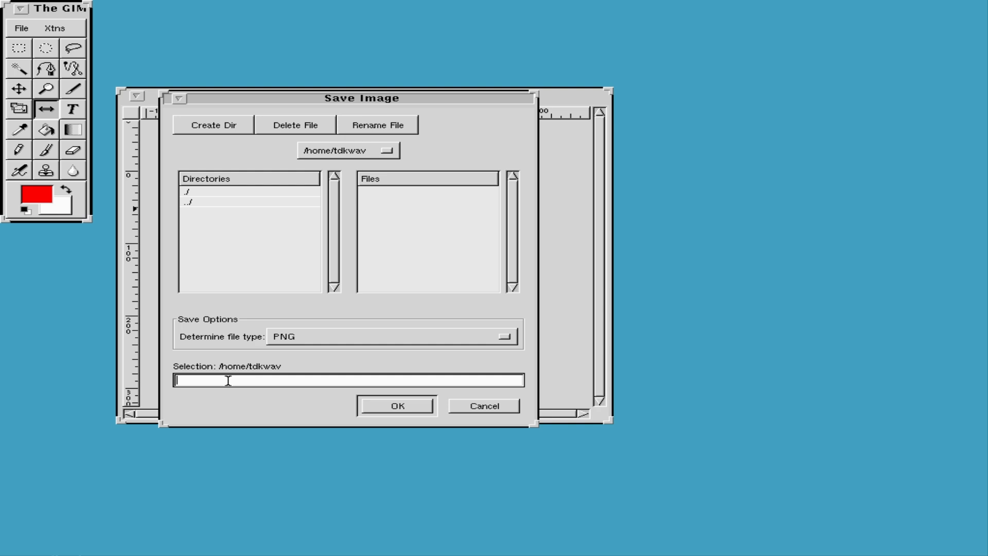
Create a new Pictures directory in /home/tdkwav and go into it.
left_click(215, 131)
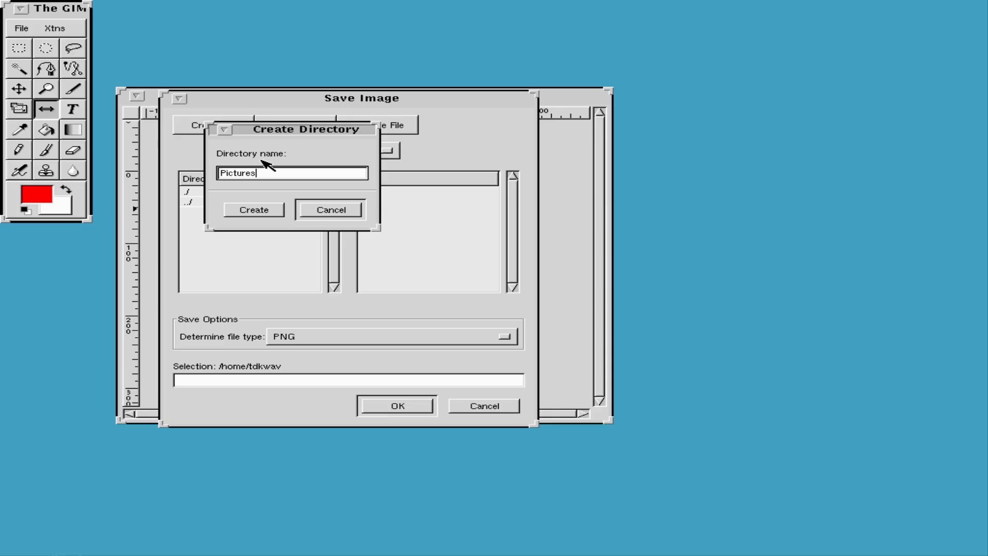
left_click(234, 210)
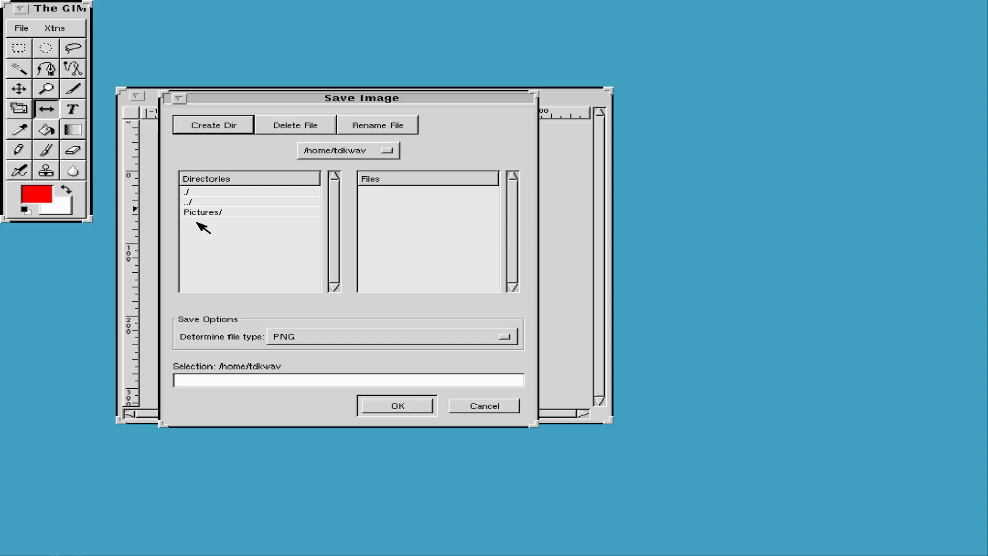
double_click(216, 212)
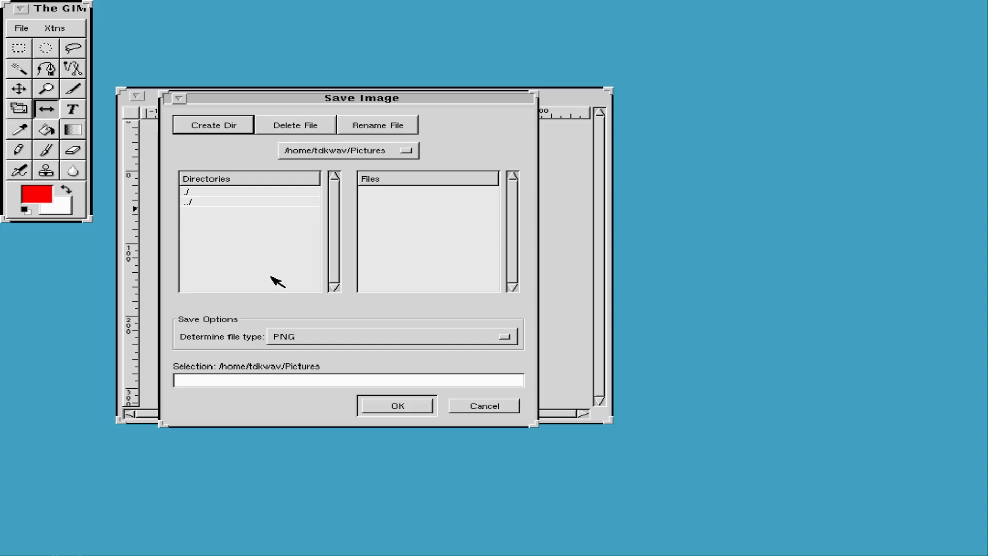
Save the image as tdkwav, accepting the default PNG save options.
left_click(275, 381)
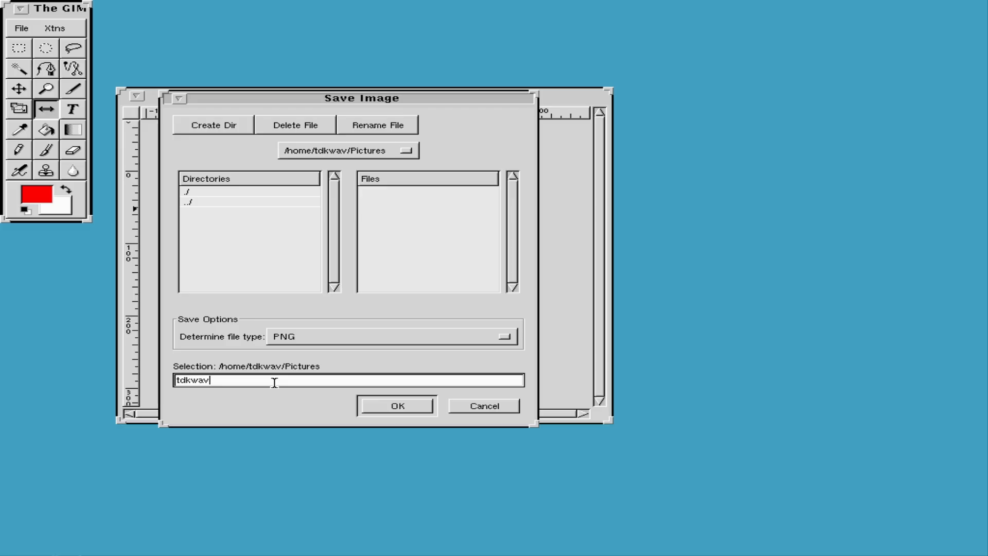
left_click(404, 406)
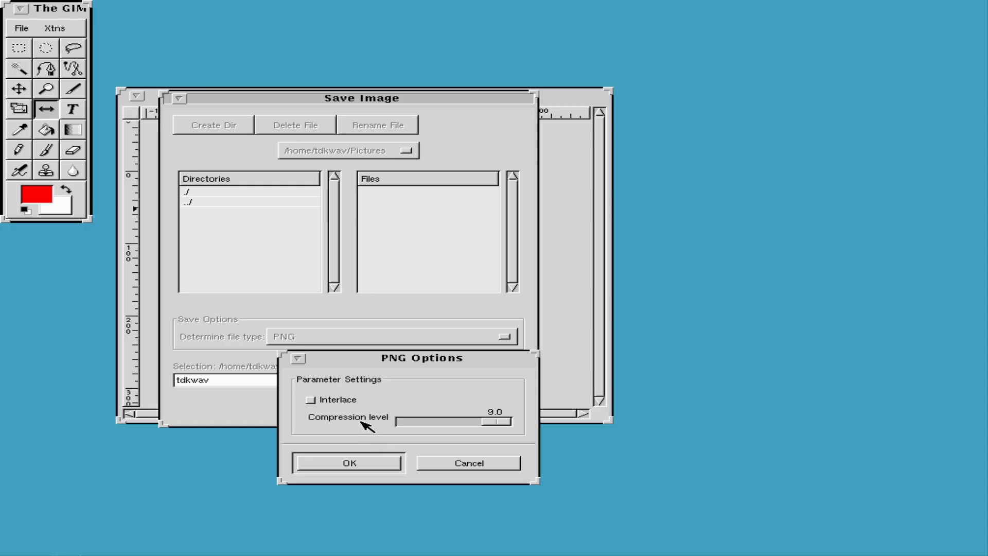
left_click(350, 468)
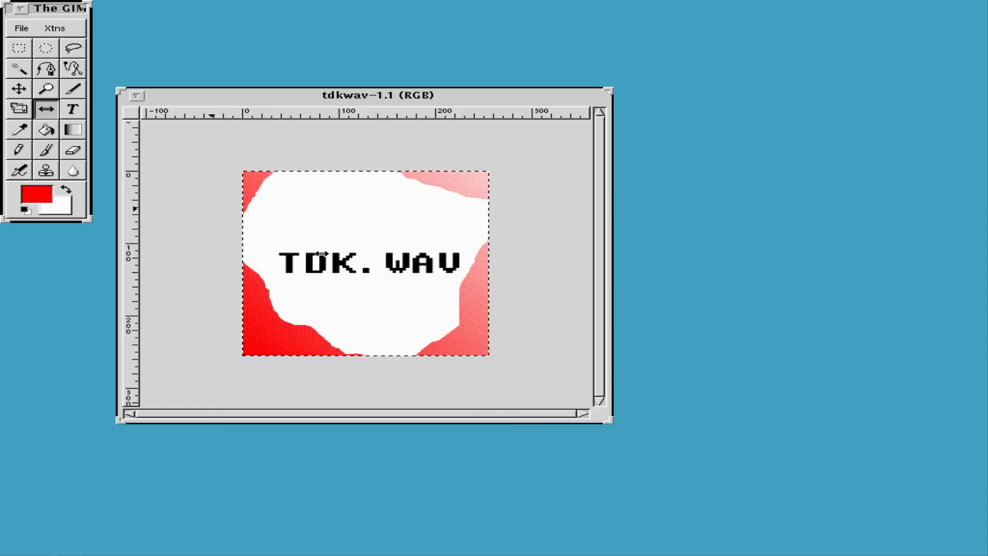
left_click(21, 29)
Quit GIMP and apply a purple desktop background through Workspace Properties' Color category.
left_click(21, 126)
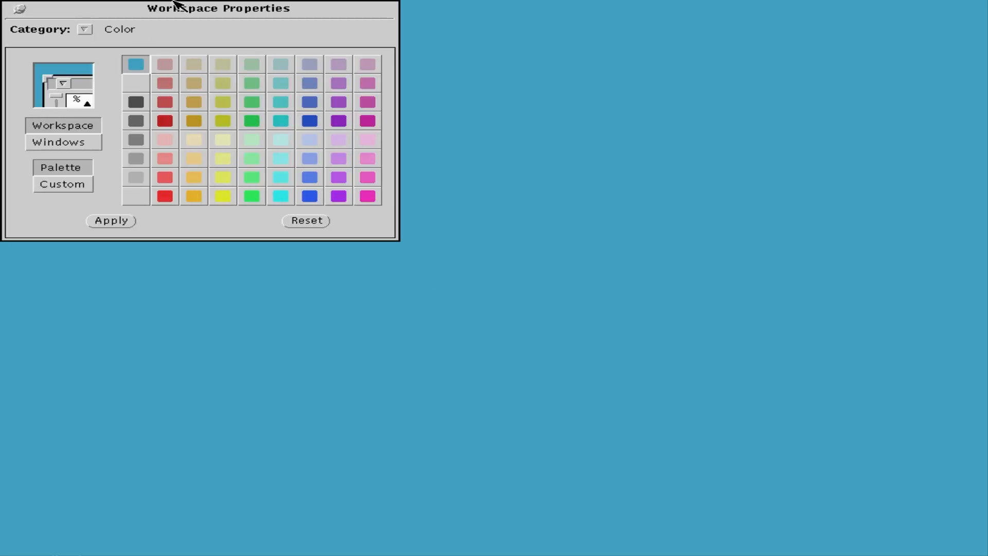
left_click_drag(166, 8, 582, 152)
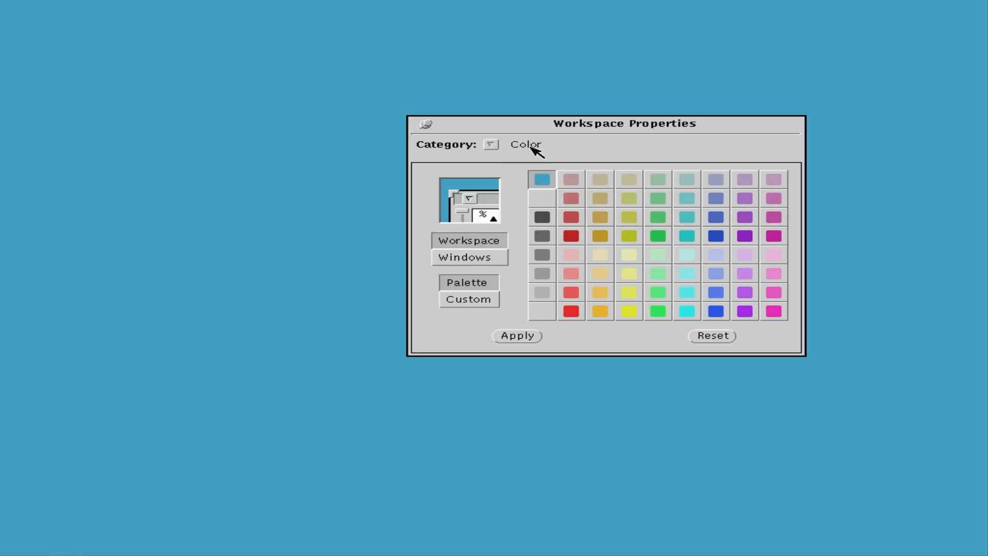
left_click(492, 144)
left_click(745, 238)
left_click(530, 336)
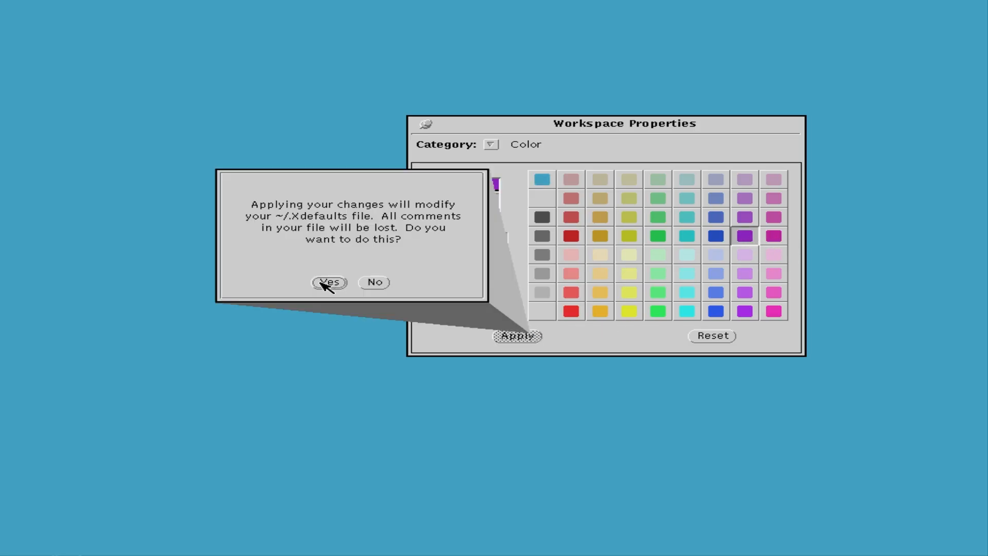
left_click(329, 283)
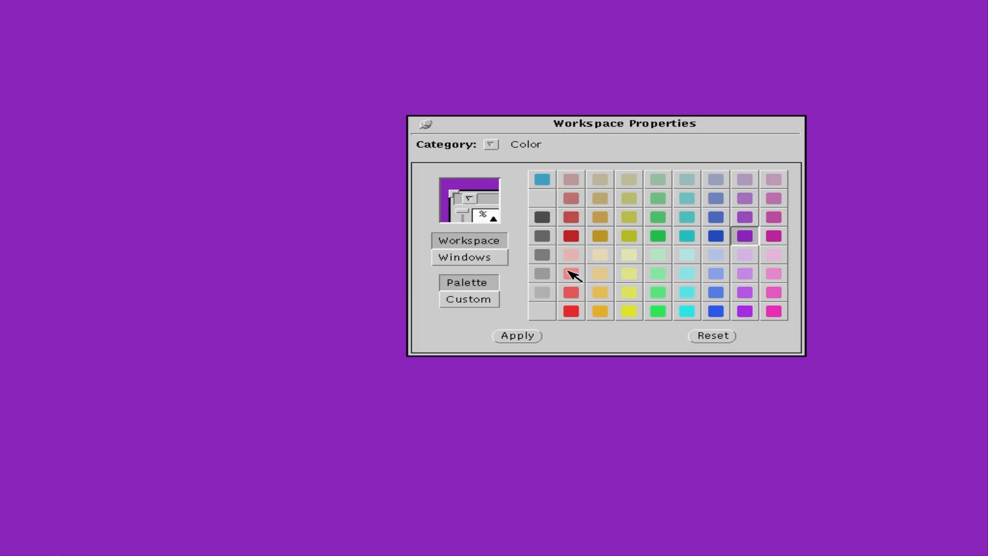
Change the desktop background to light pink and apply it to ~/.Xdefaults.
left_click(773, 258)
left_click(518, 335)
left_click(304, 285)
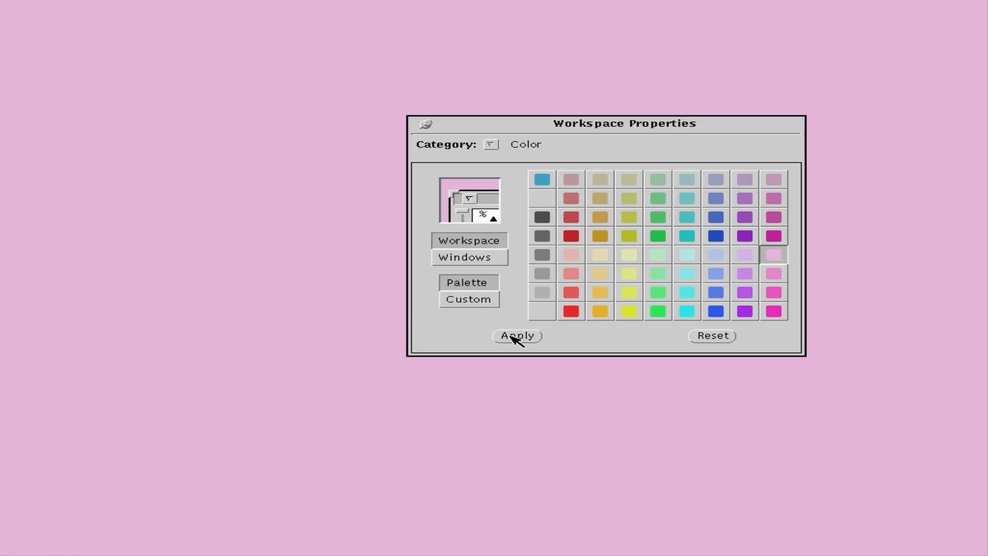
Apply a light purple desktop background and close the Workspace Properties window.
left_click_drag(528, 130, 437, 210)
left_click(623, 359)
left_click(431, 413)
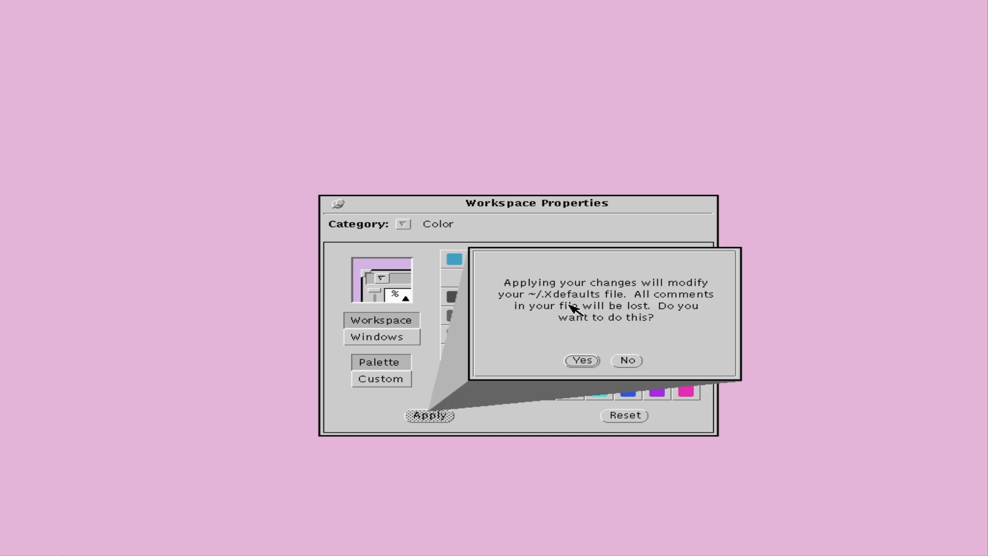
left_click(586, 360)
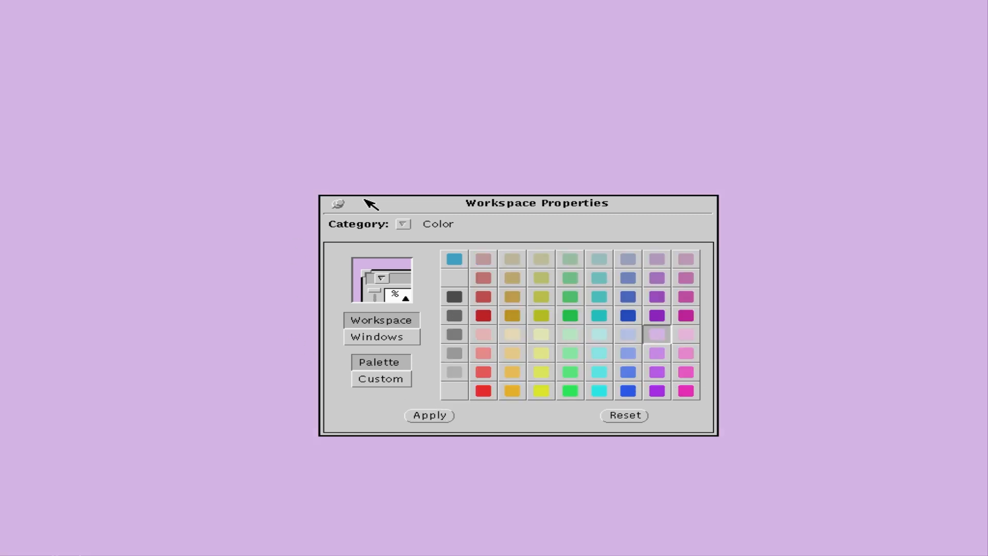
left_click_drag(419, 205, 421, 180)
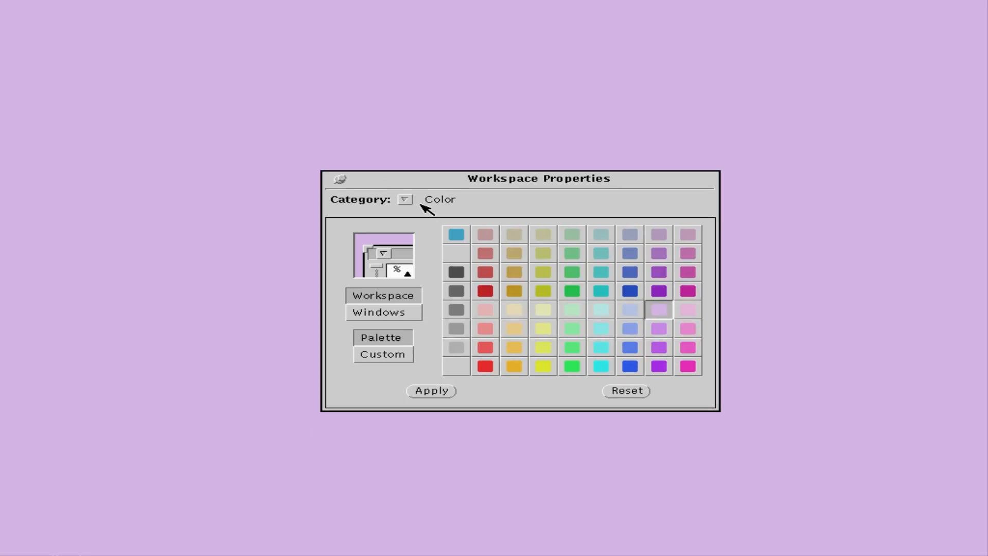
left_click(348, 182)
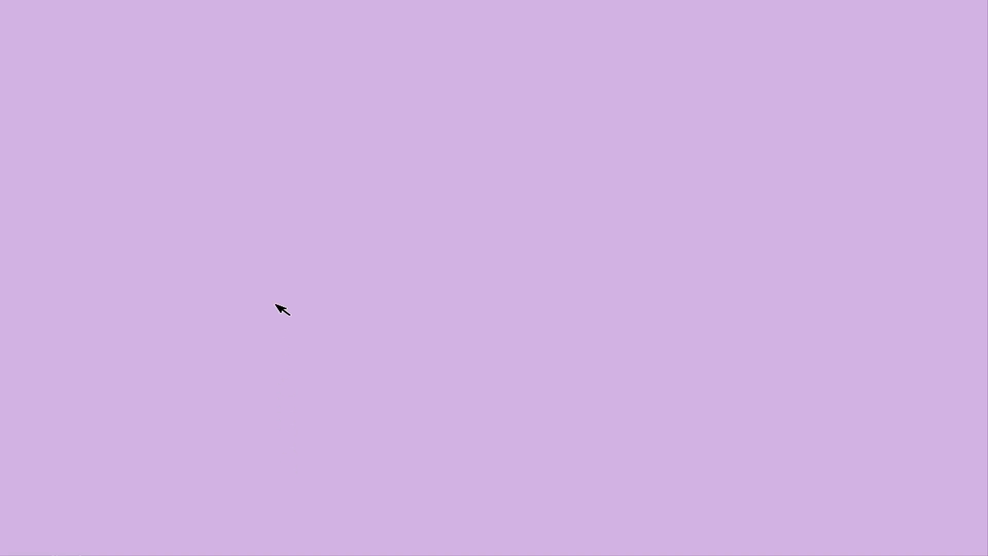
Refresh the display via the root menu's WM Utilities > Refresh.
key("alt+Tab")
key("alt+Tab")
key("alt+Tab")
key("alt+Tab")
key("alt+Tab")
key("alt+Tab")
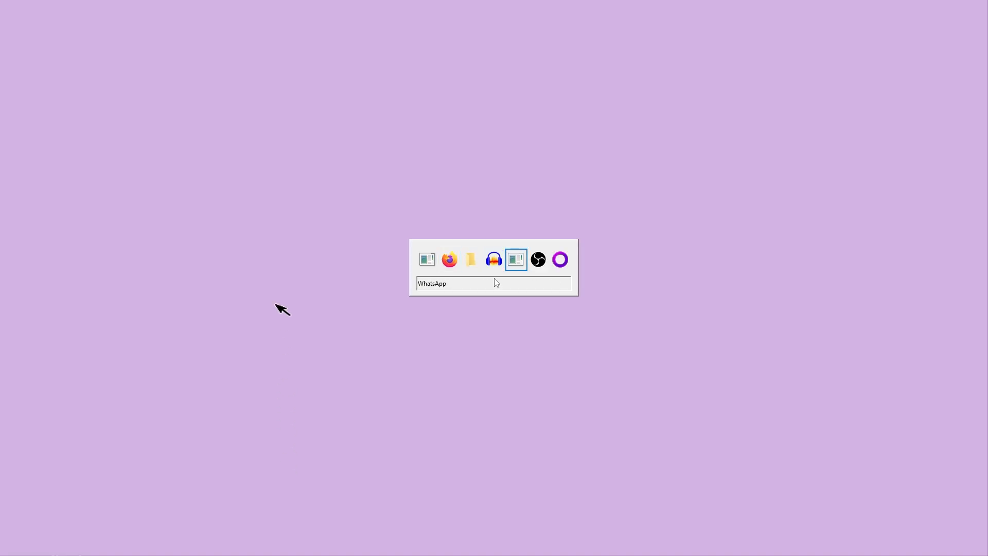
key("alt+Tab")
right_click(410, 339)
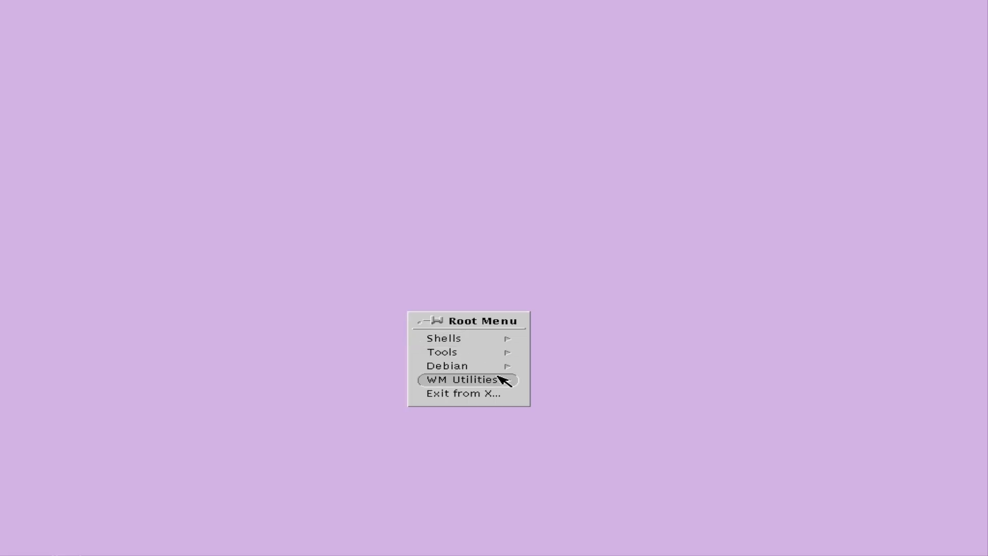
mouse_move(503, 380)
left_click(536, 382)
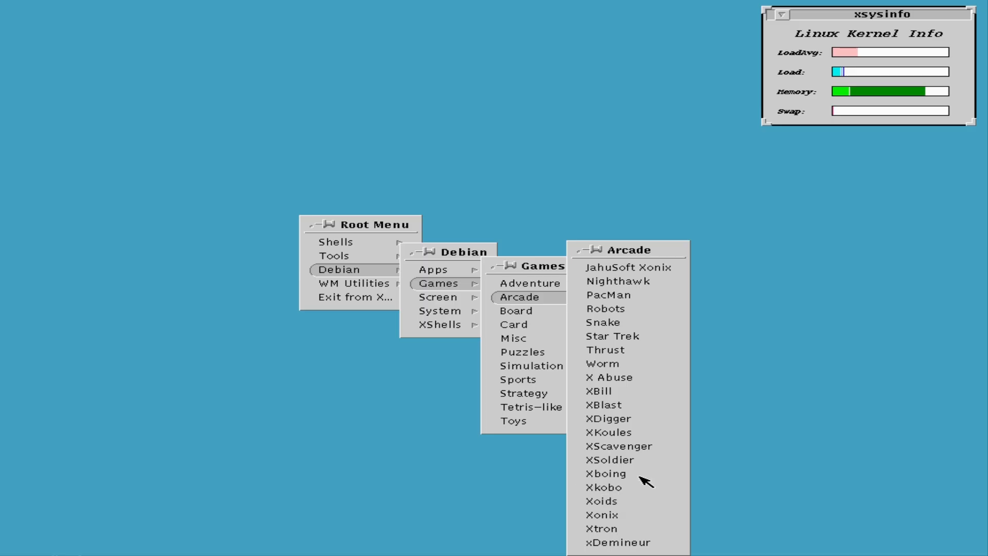
Launch Nighthawk from Debian > Games > Arcade and move its window to the screen centre.
left_click(641, 283)
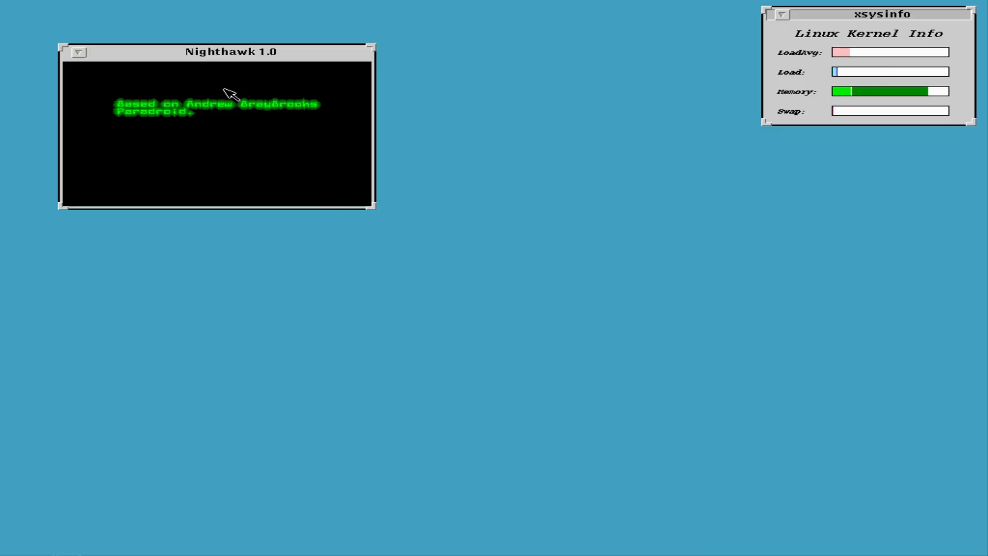
left_click_drag(157, 56, 401, 196)
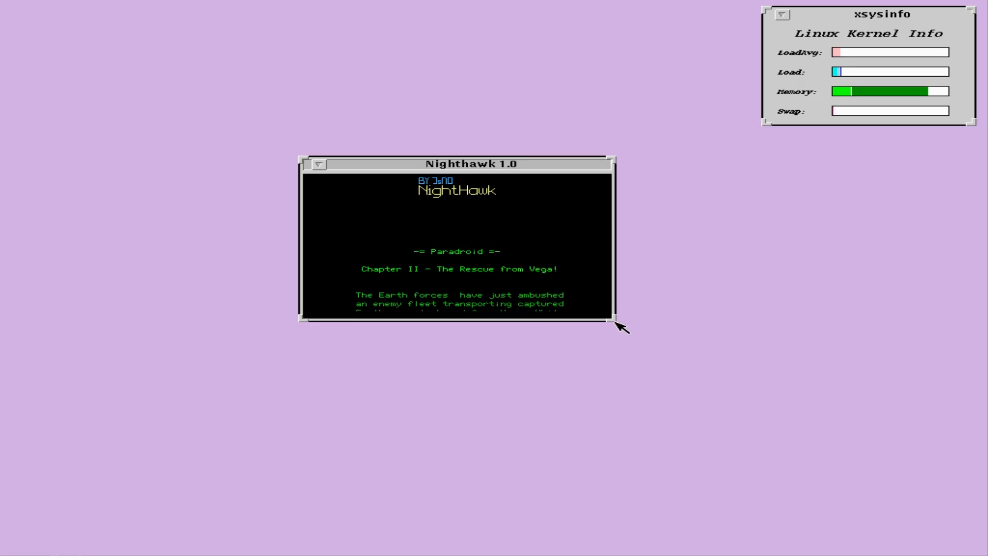
mouse_move(619, 325)
left_mouse_down()
mouse_move(696, 368)
mouse_move(621, 316)
left_mouse_up()
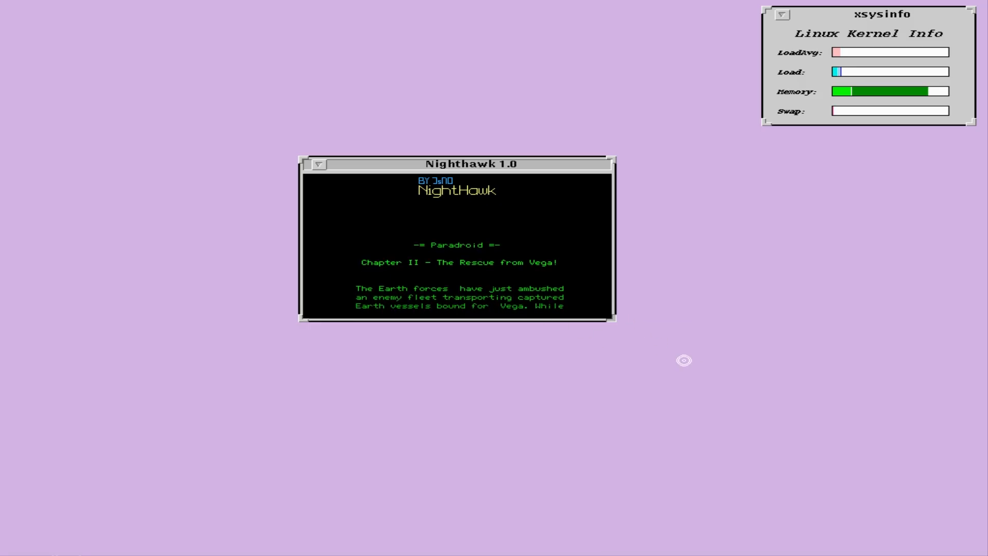
Skip the intro and steer the droid around Haldeck's Engineering deck with the arrow keys.
left_click(380, 191)
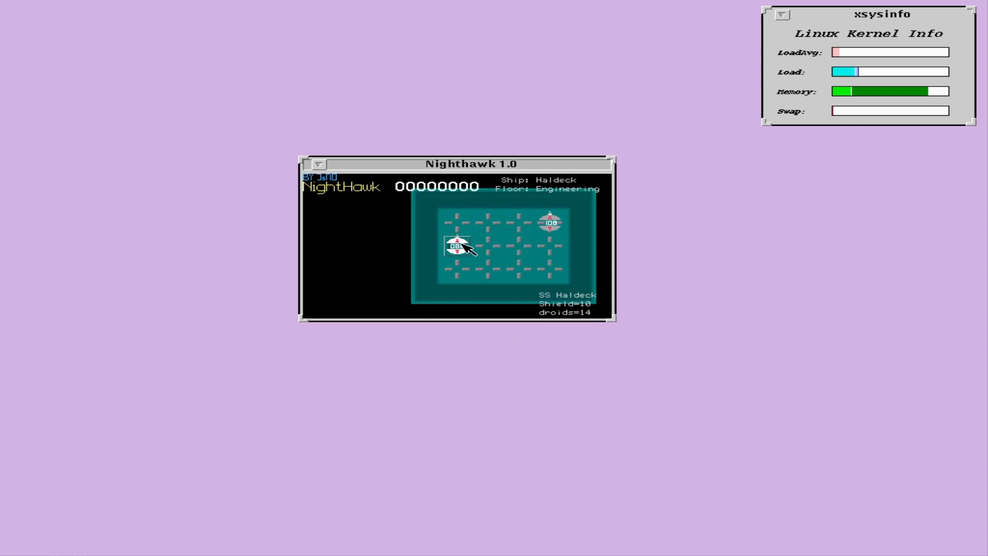
key("Right")
key("Left")
key("Right")
key("Down")
key("Right")
key("Up")
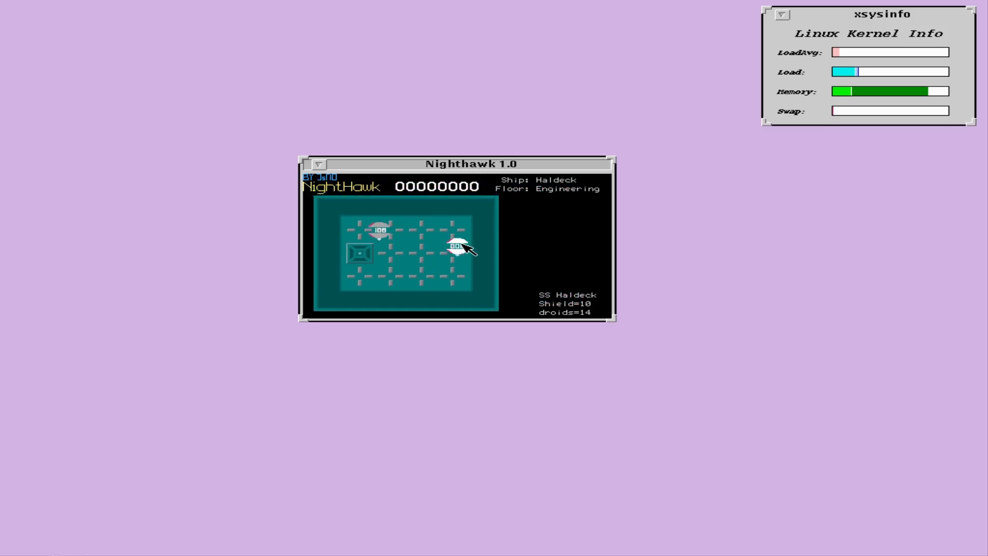
key("Left")
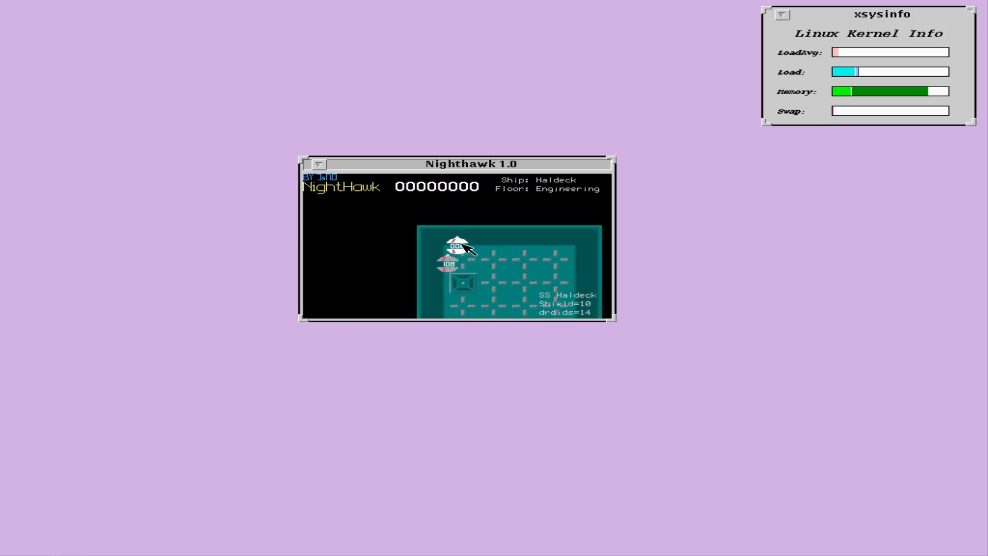
key("Down")
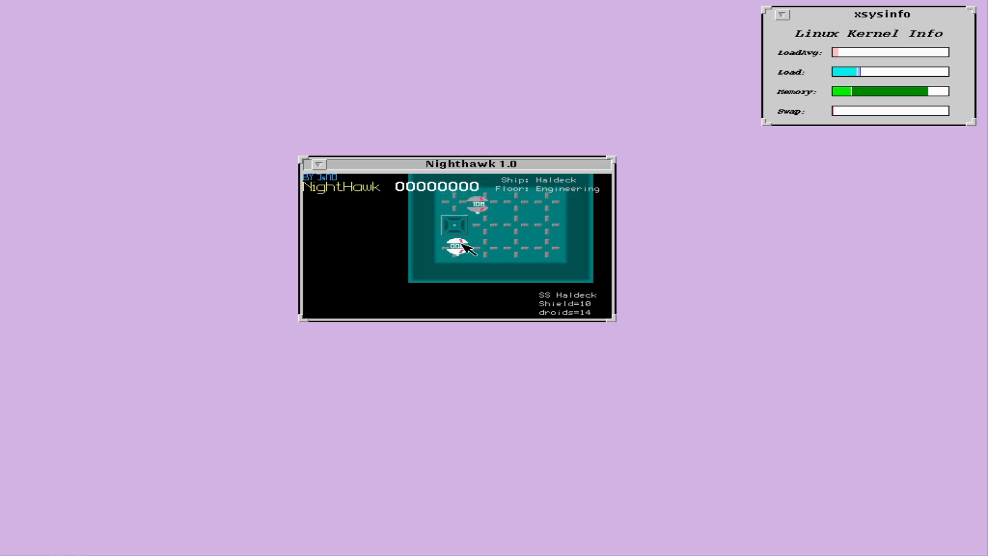
Iconify the Nighthawk window and quit the game from its icon menu.
left_click(318, 164)
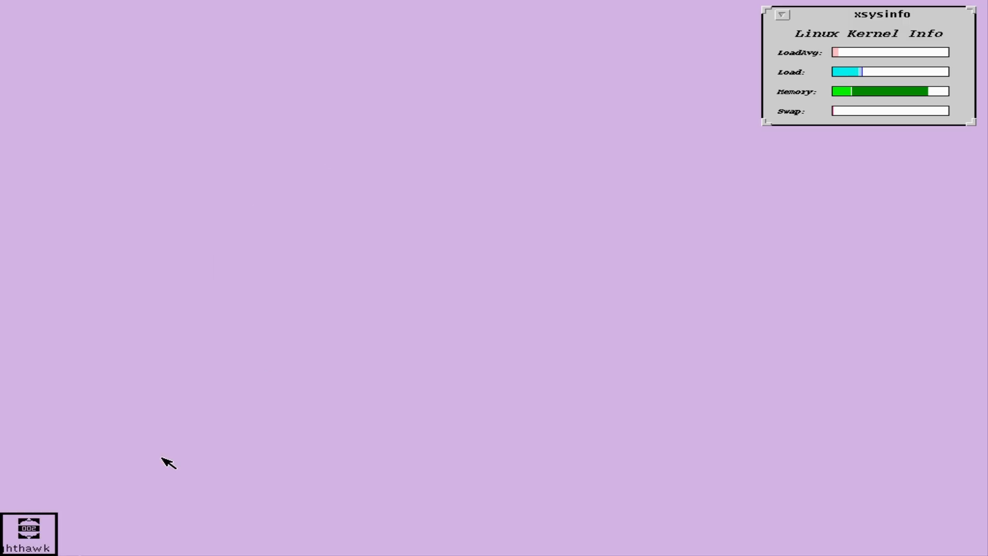
right_click(40, 535)
left_click(39, 540)
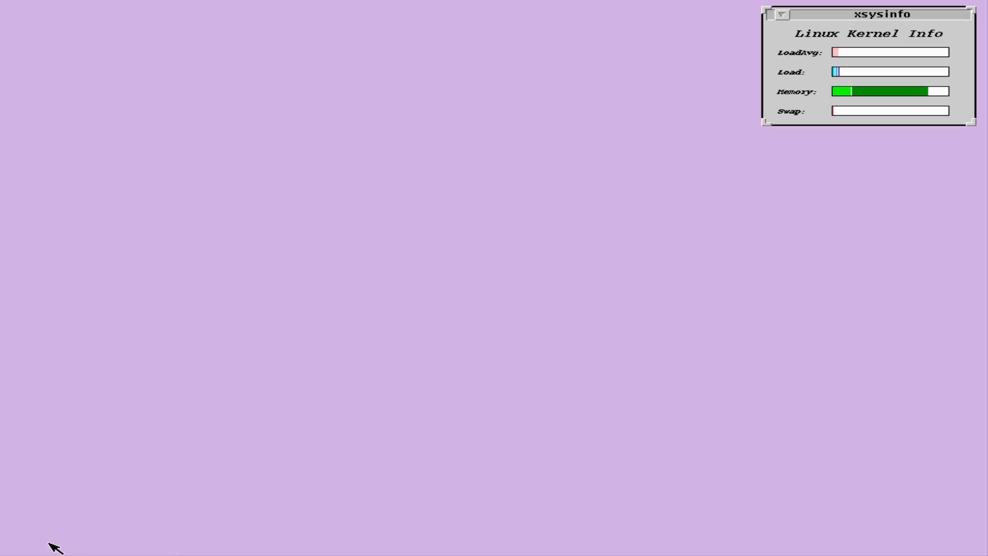
Exit the X window system via the root menu's Exit from X... and confirm.
right_click(177, 154)
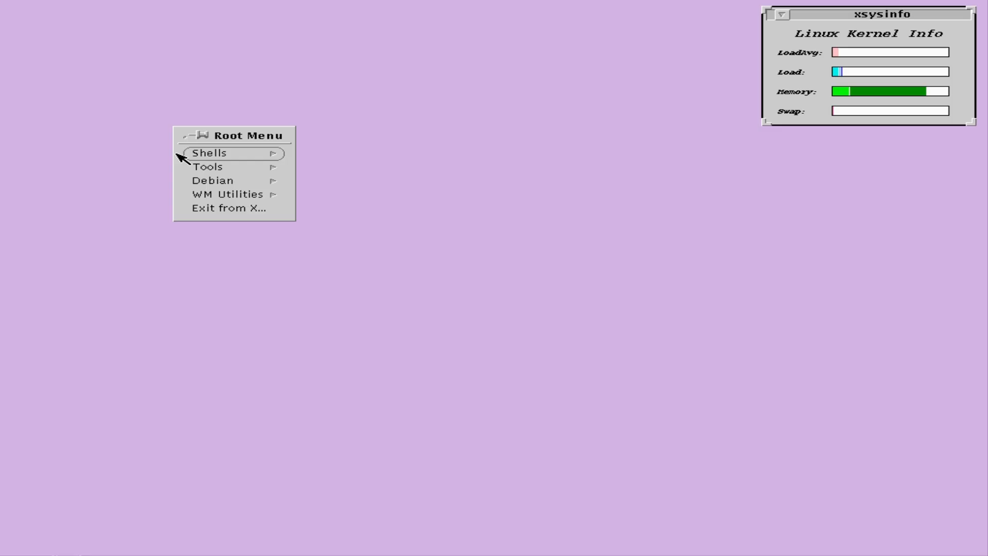
left_click(216, 209)
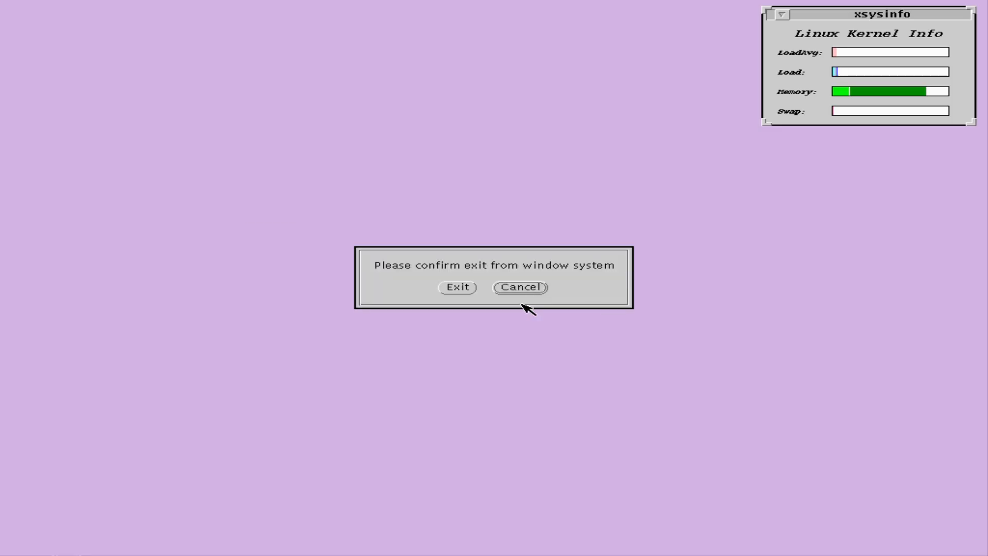
left_click(458, 287)
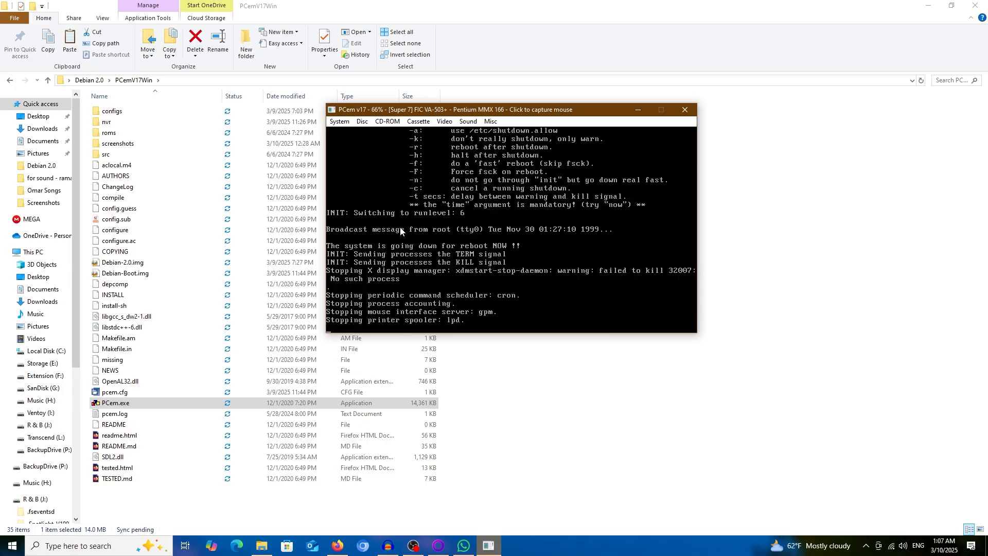